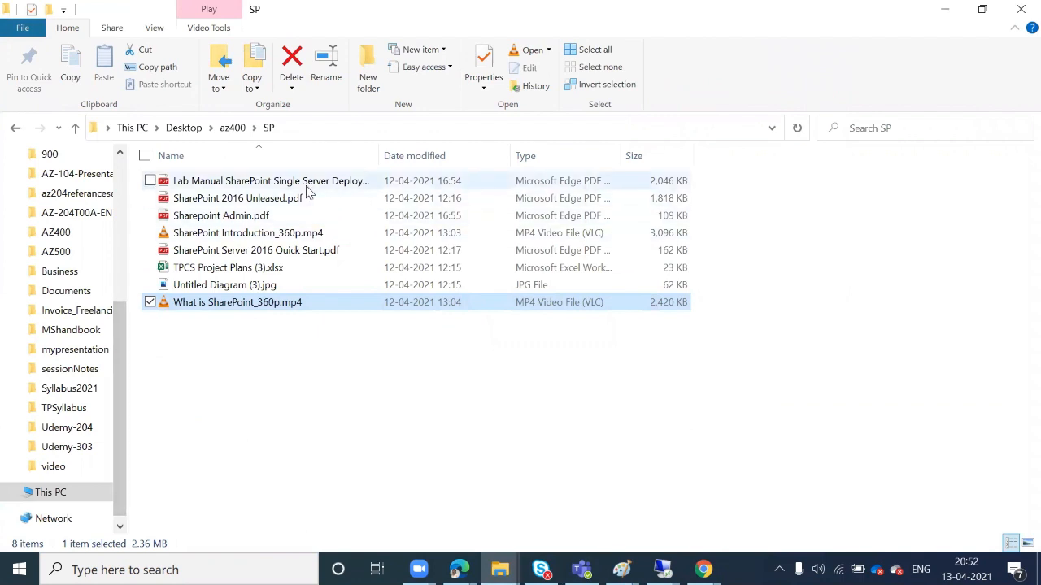
Open the SharePoint Single Server Deployment lab manual and skim its contents, objective, prerequisites, software downloads and Active Directory role setup.
click(307, 184)
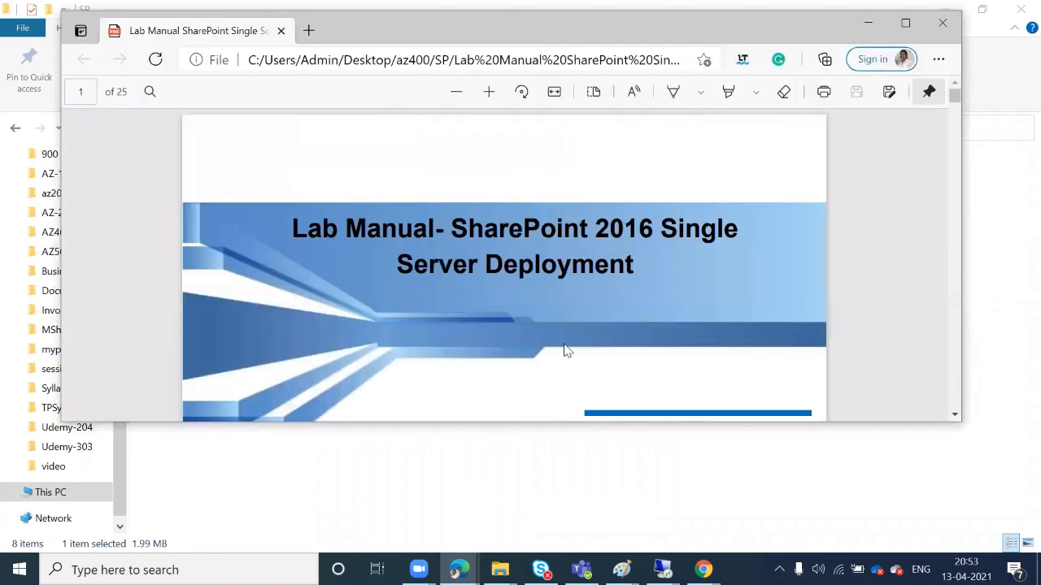
scroll(570, 351, down, 3)
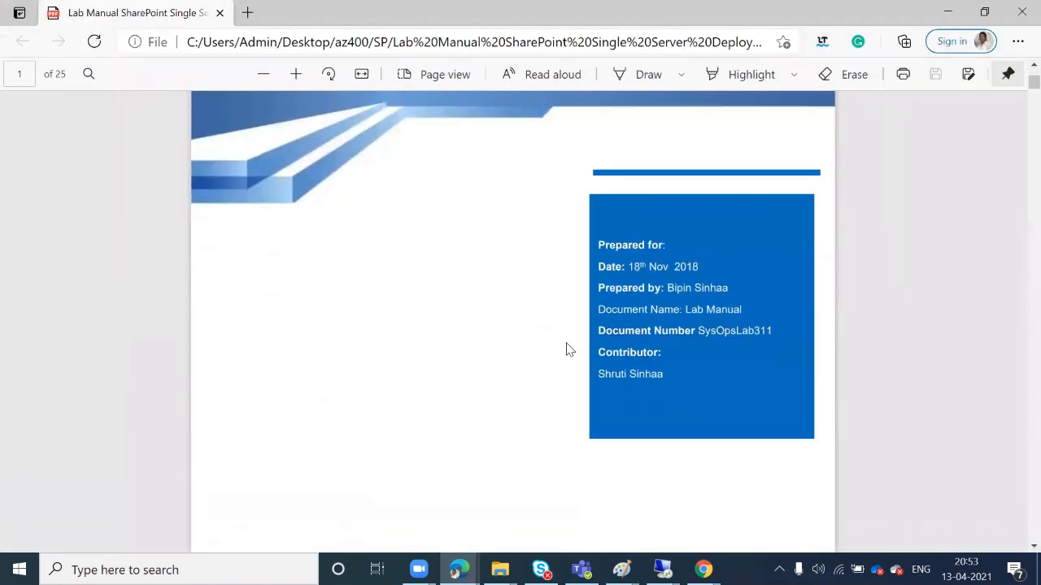
scroll(568, 350, down, 2)
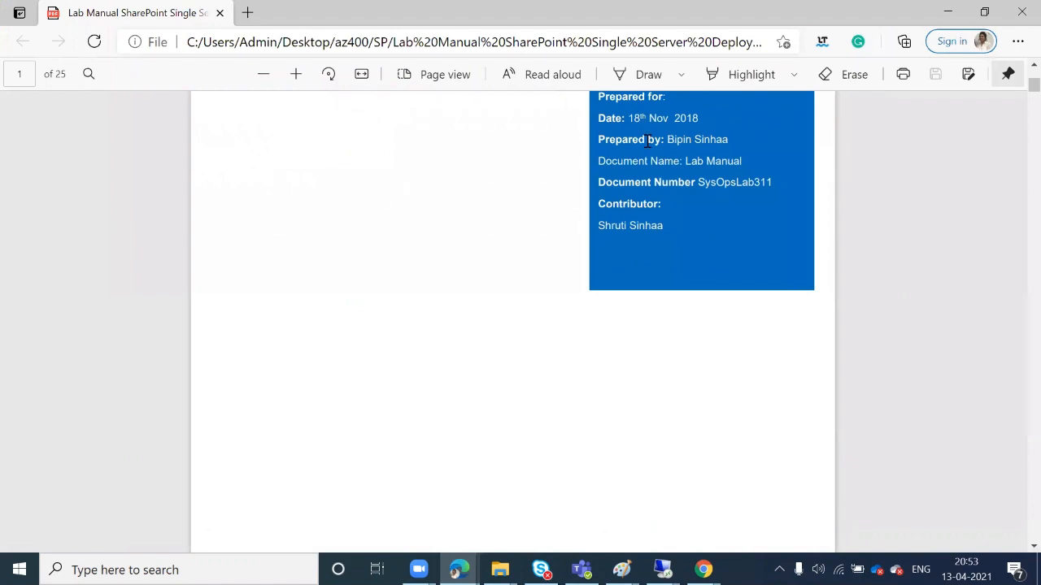
scroll(644, 137, up, 1)
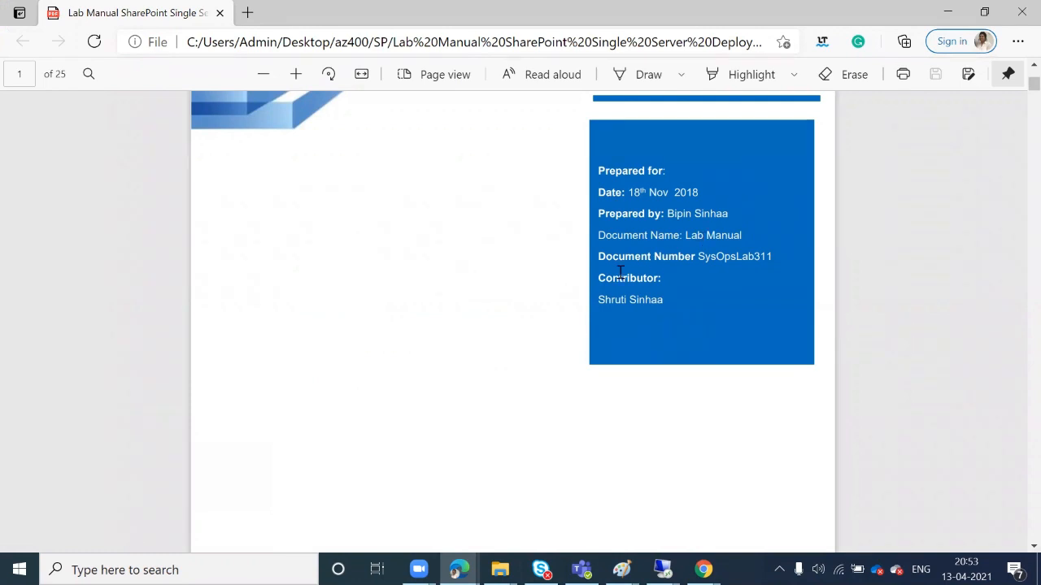
scroll(527, 294, down, 6)
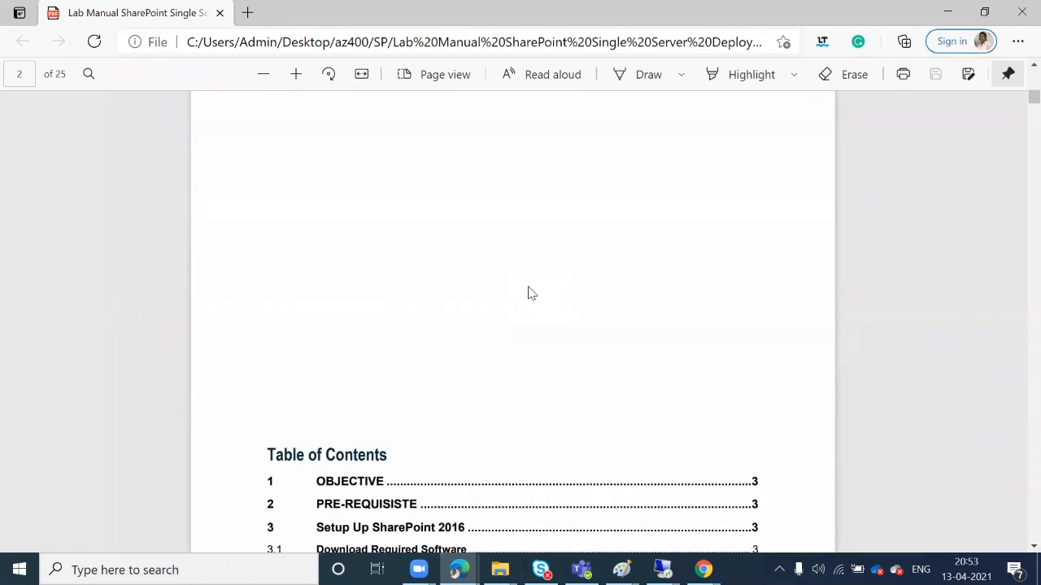
scroll(528, 294, down, 10)
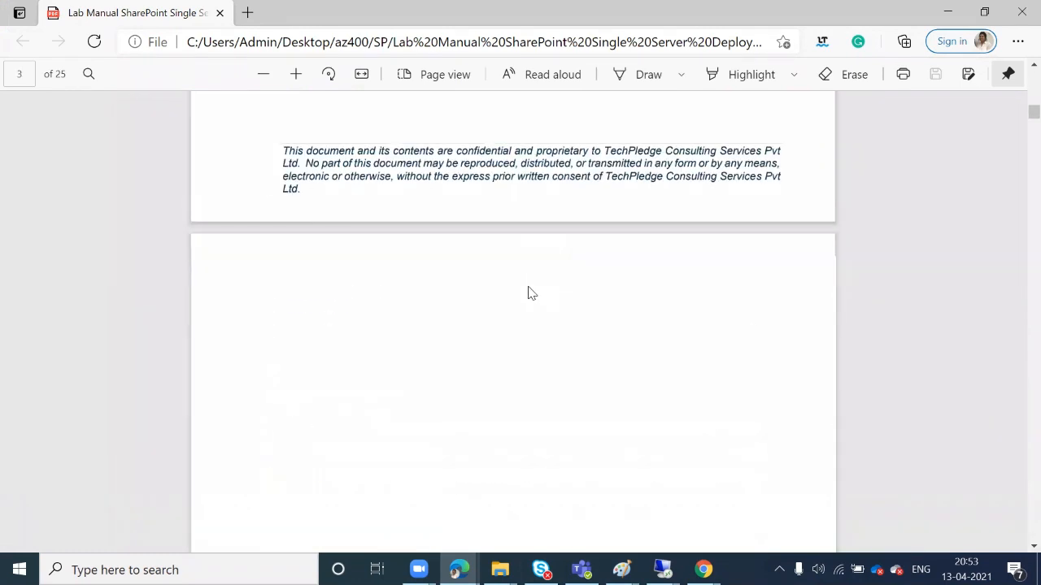
scroll(313, 288, down, 3)
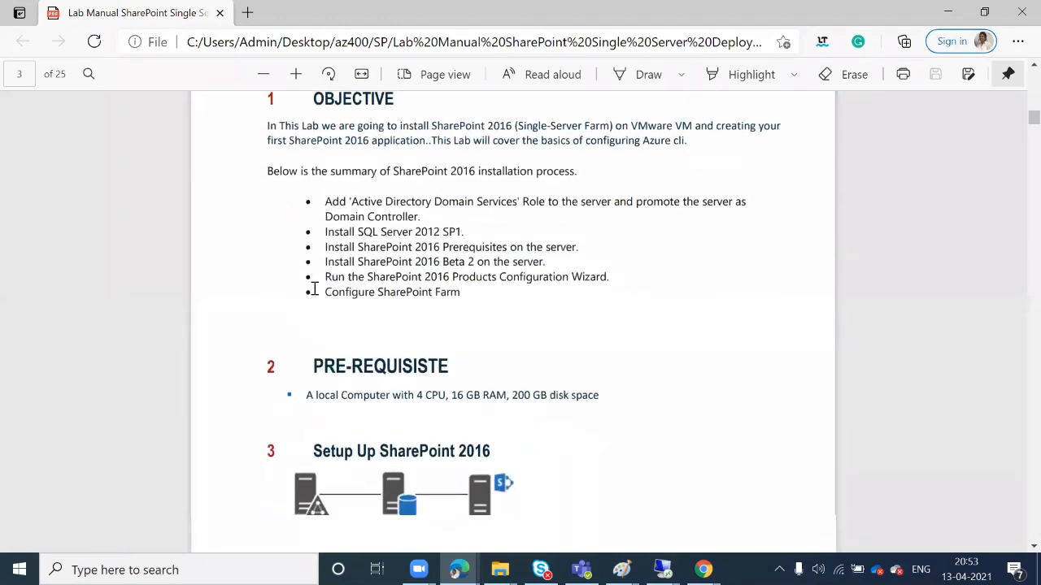
scroll(314, 287, down, 12)
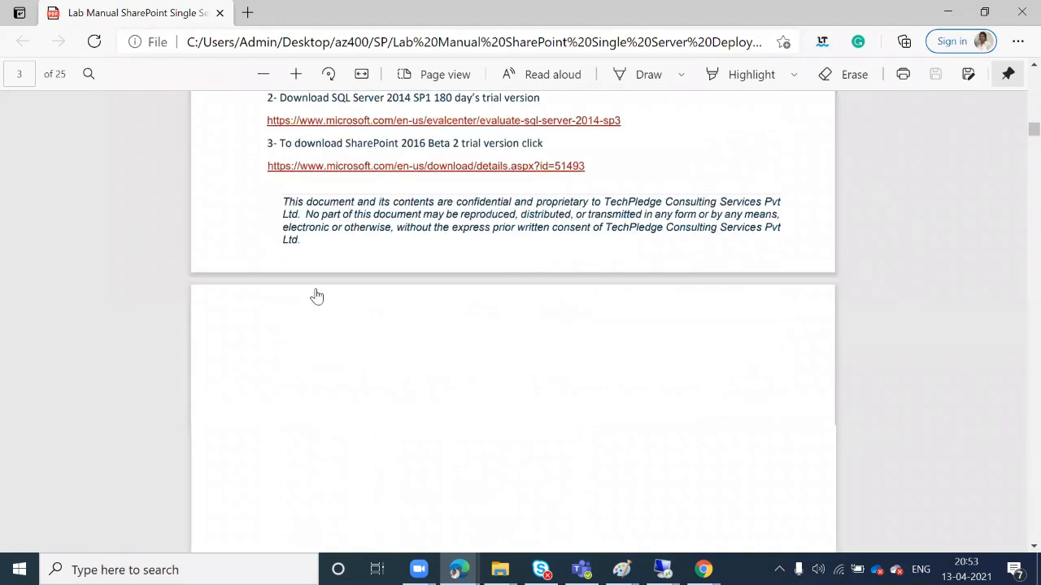
scroll(377, 332, down, 1)
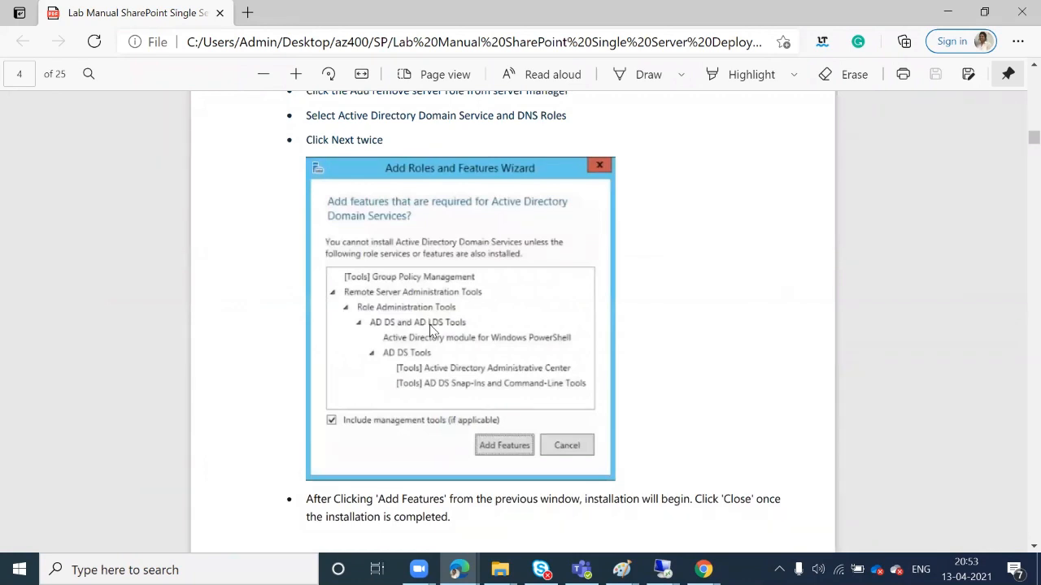
Return to the lab manual's cover page and select the contributor's name and the author's name in the blue box.
scroll(431, 329, up, 15)
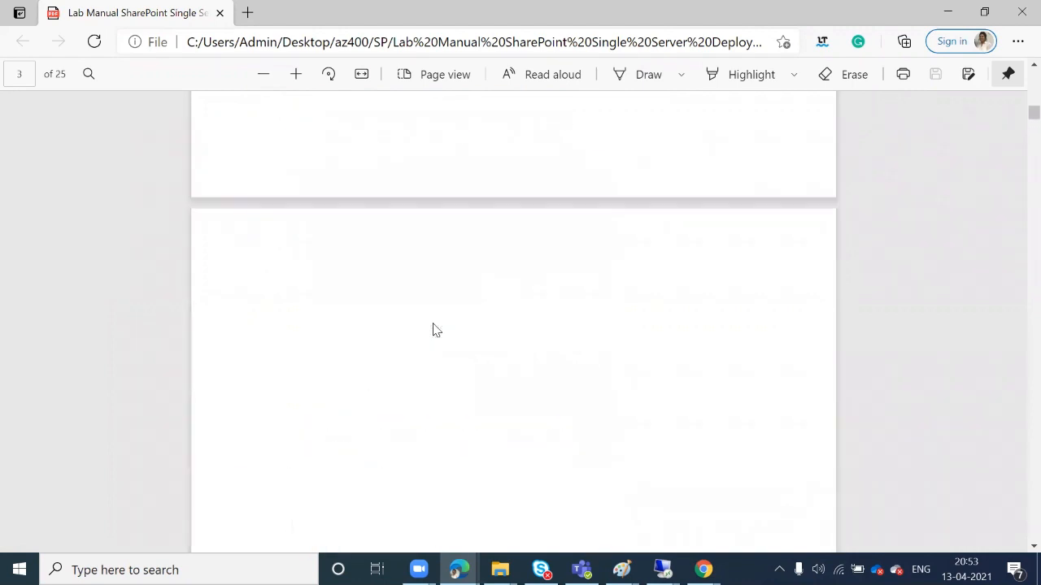
scroll(433, 328, up, 14)
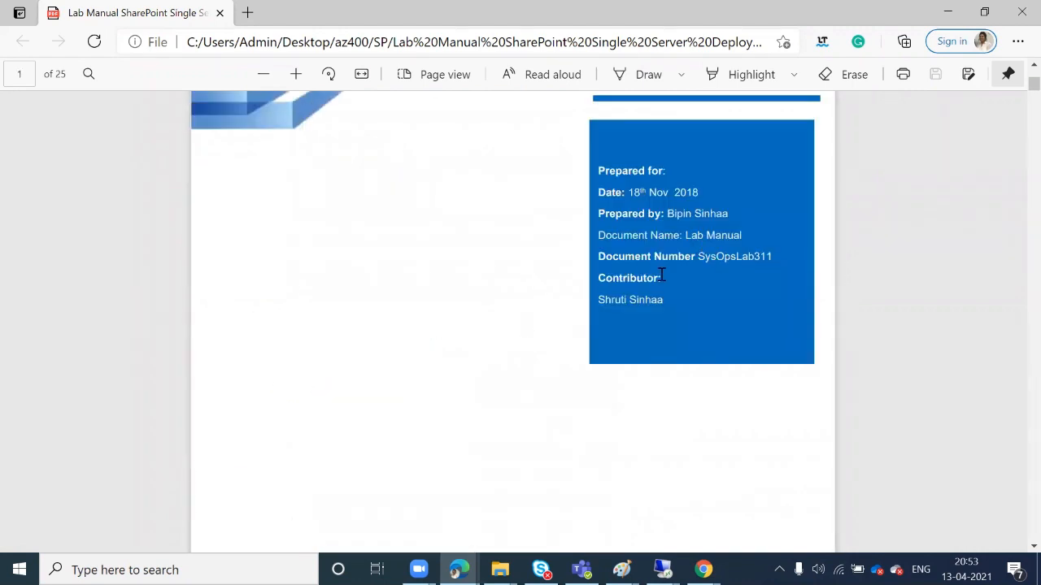
drag(668, 308, 595, 300)
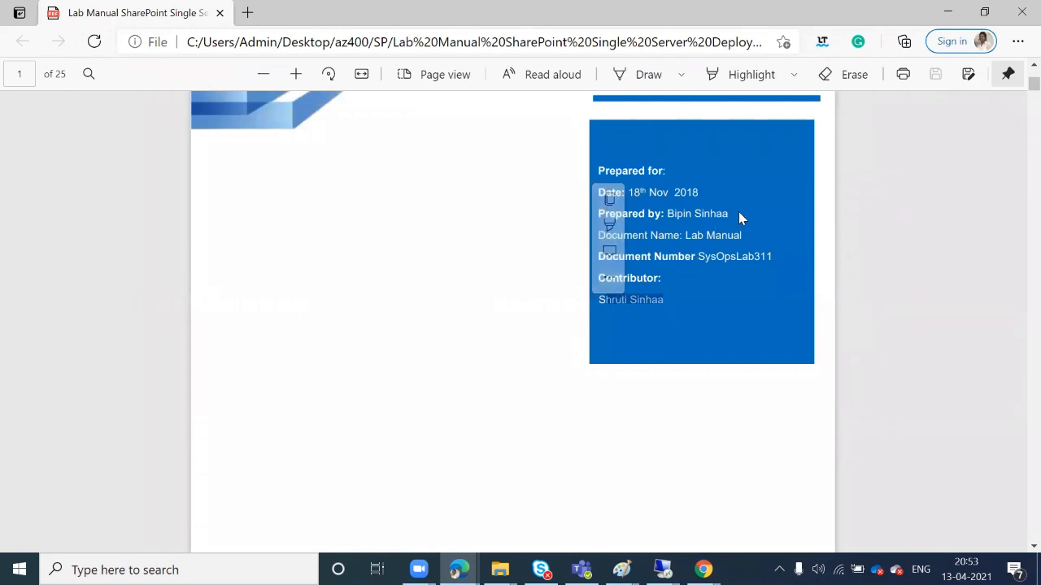
drag(730, 213, 667, 214)
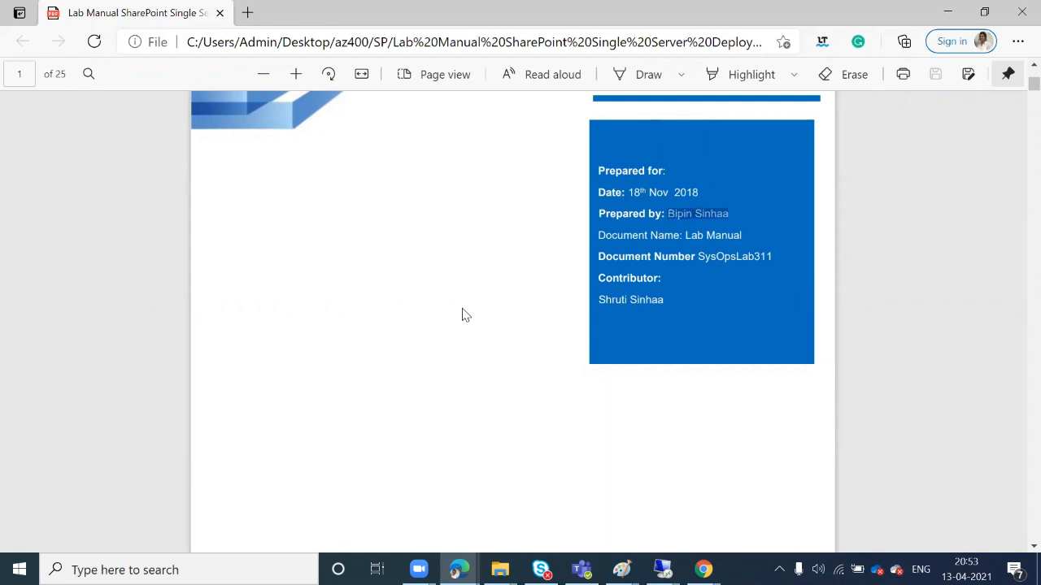
Look through the manual's table of contents and on to the Active Directory Domain Services feature instructions on page 4.
scroll(464, 316, down, 1)
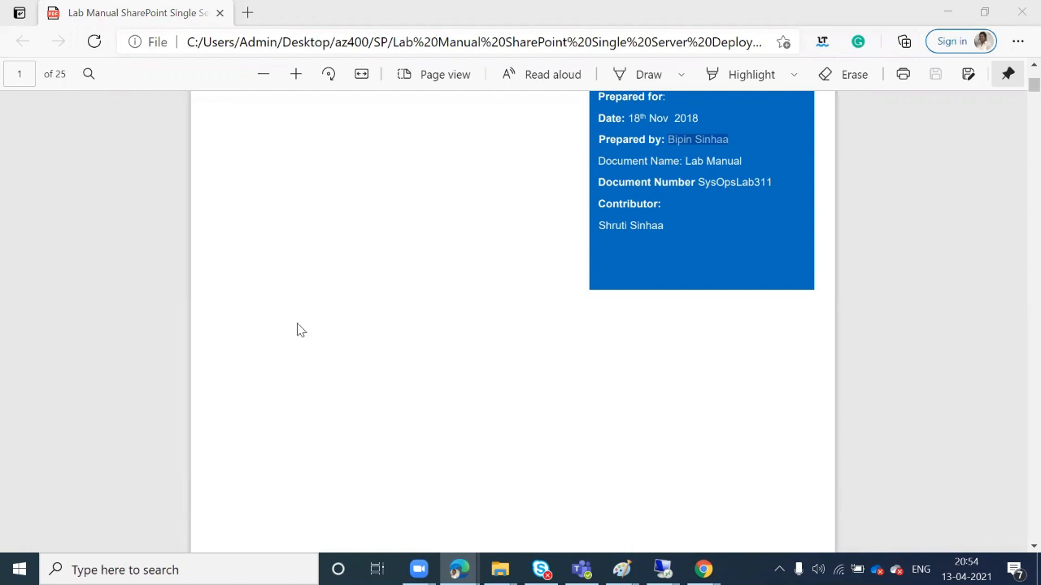
scroll(325, 383, down, 8)
scroll(329, 387, down, 10)
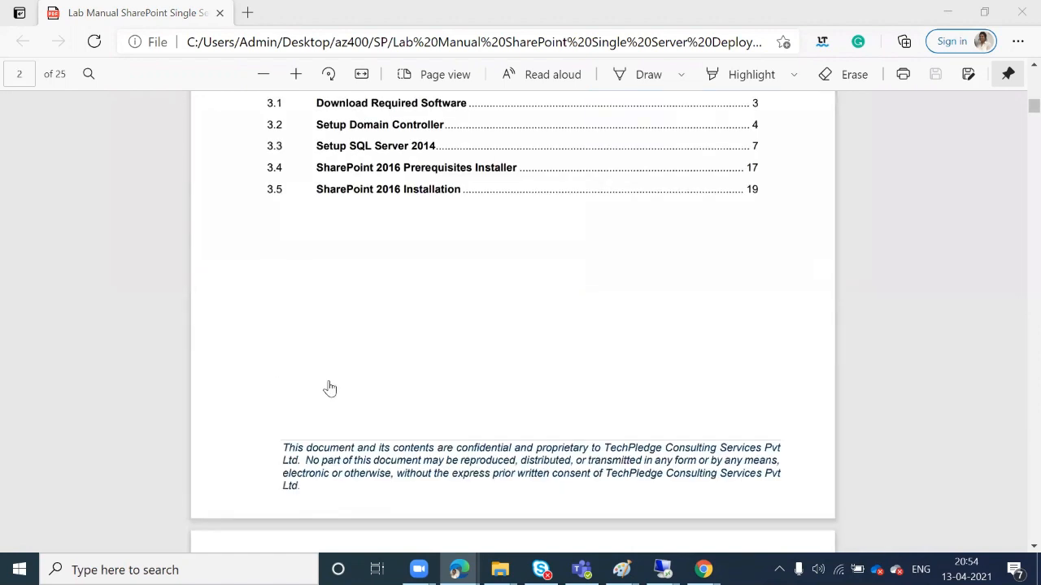
scroll(329, 388, down, 12)
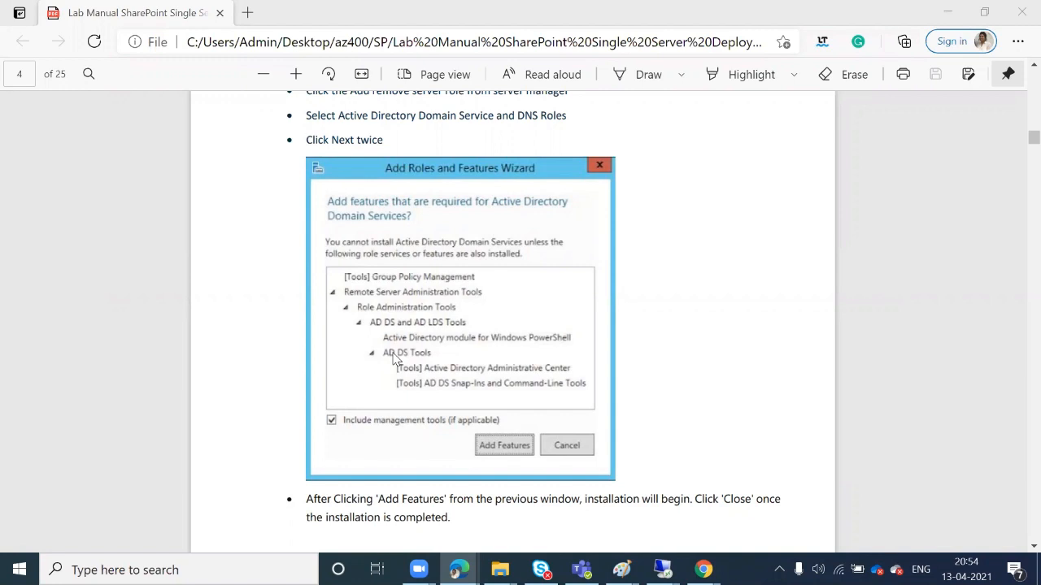
Minimize the PDF and folder windows and examine the Document Management System part of the Paint diagram.
click(948, 13)
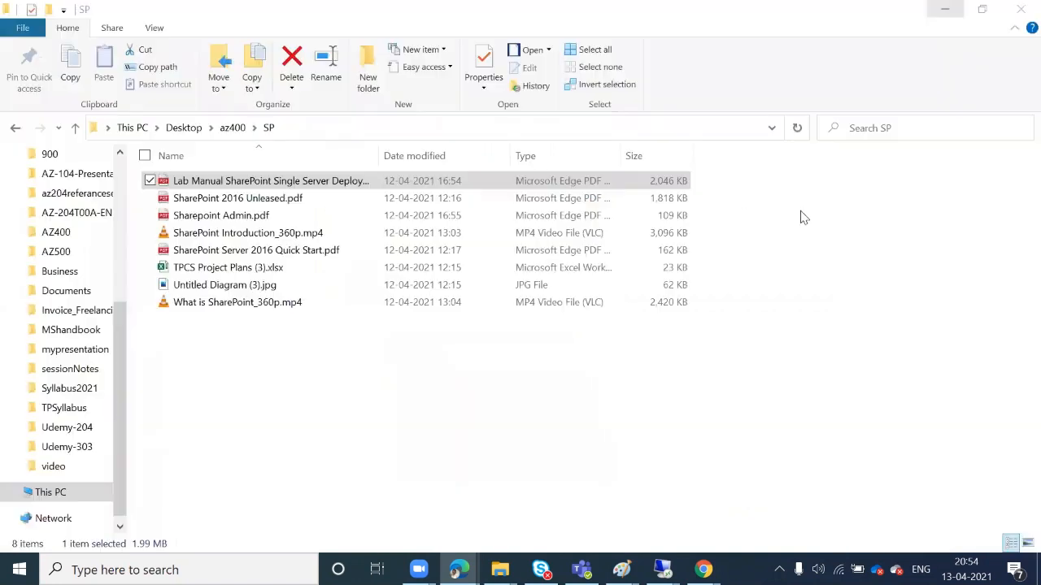
click(944, 10)
scroll(732, 260, up, 3)
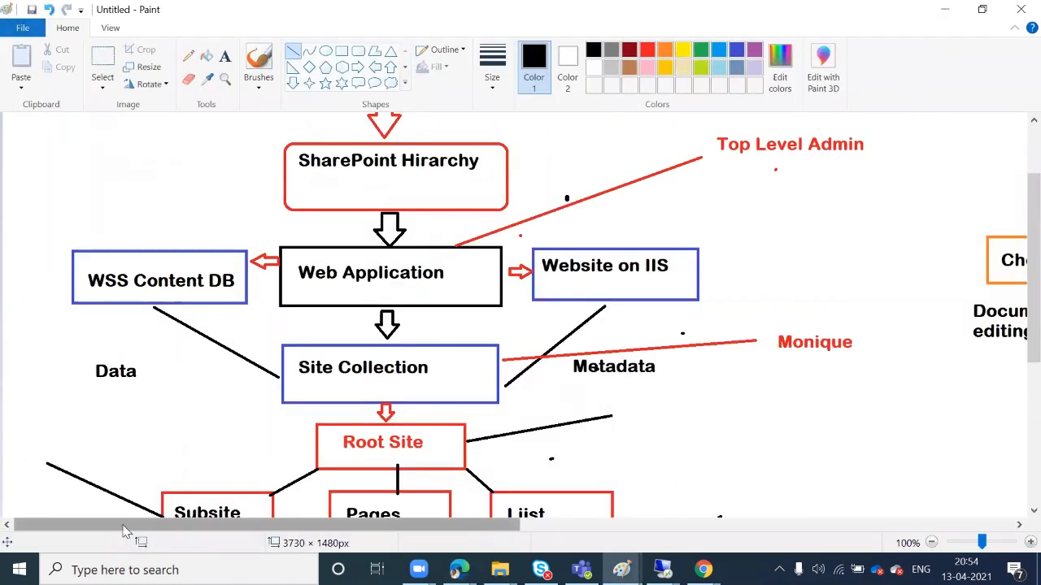
scroll(143, 527, right, 15)
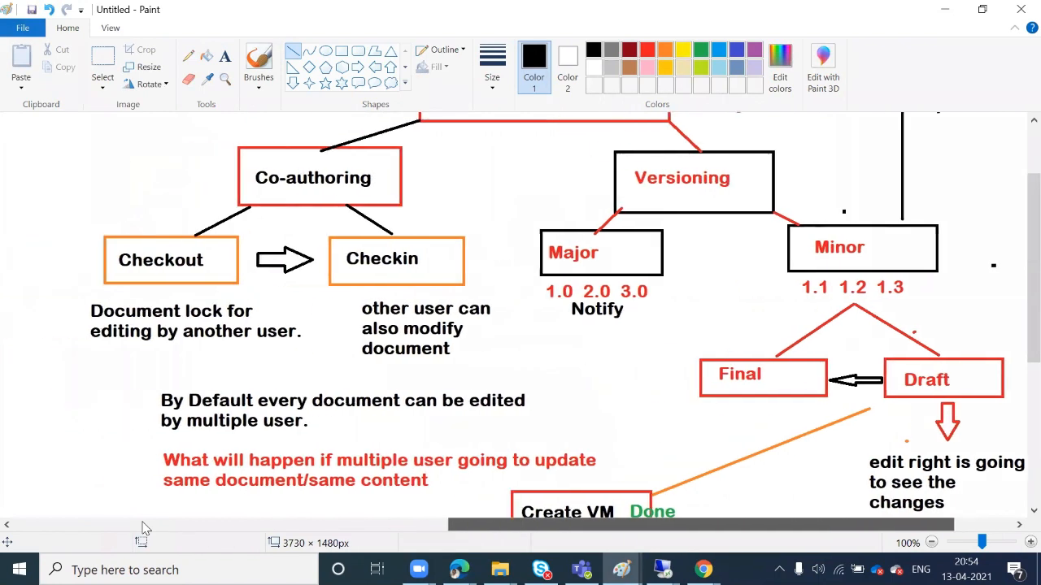
scroll(523, 171, up, 2)
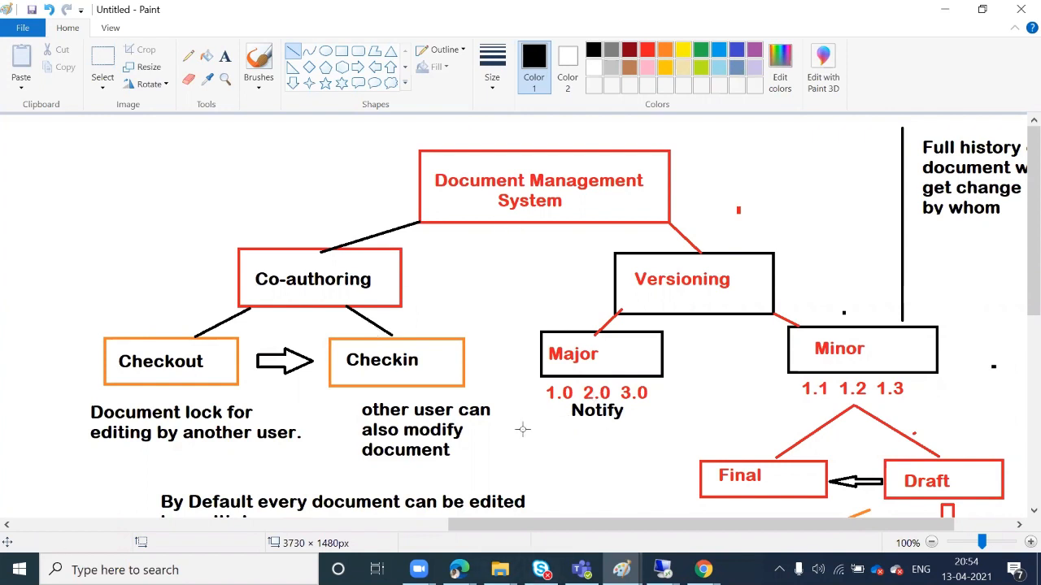
Switch to the 40.114.108.195 remote desktop session and show the Central Administration page for the created top-level site.
mouse_move(663, 569)
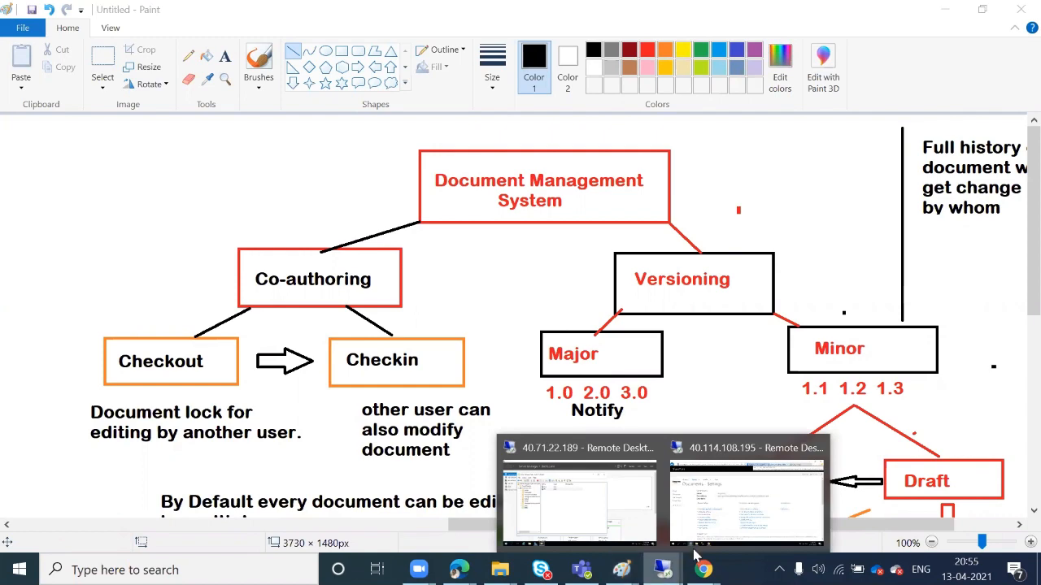
click(752, 496)
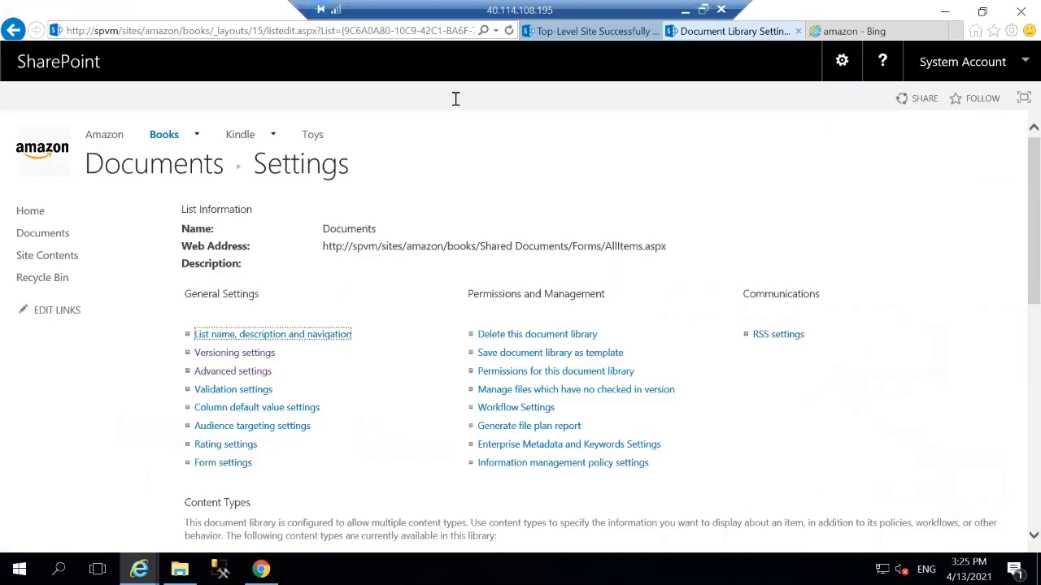
click(620, 31)
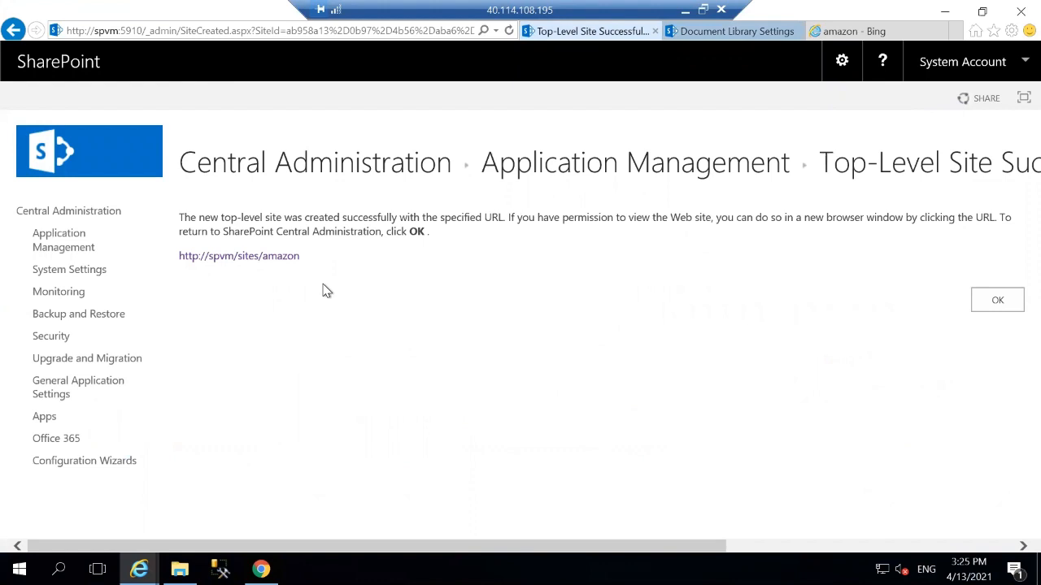
drag(423, 406, 617, 218)
click(616, 217)
click(295, 257)
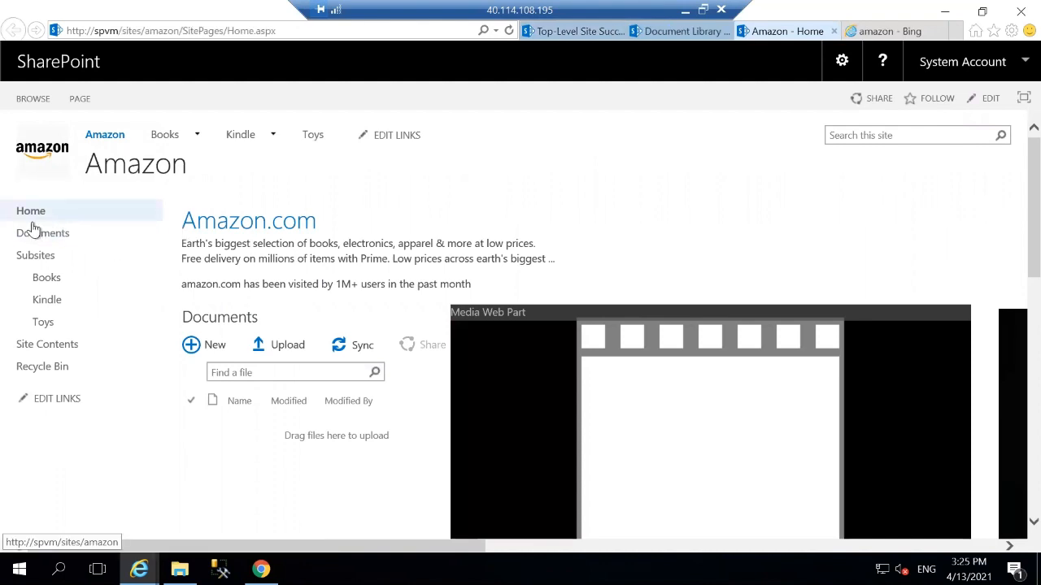
click(36, 232)
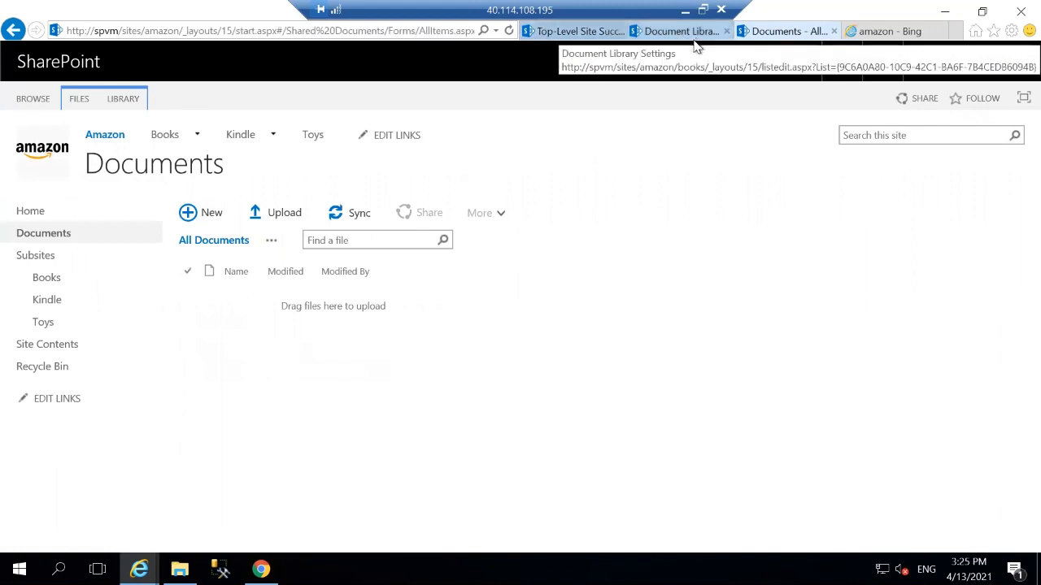
Close the Document Library Settings, Amazon Documents and amazon Bing pages, keeping only Central Administration open.
click(704, 32)
click(727, 31)
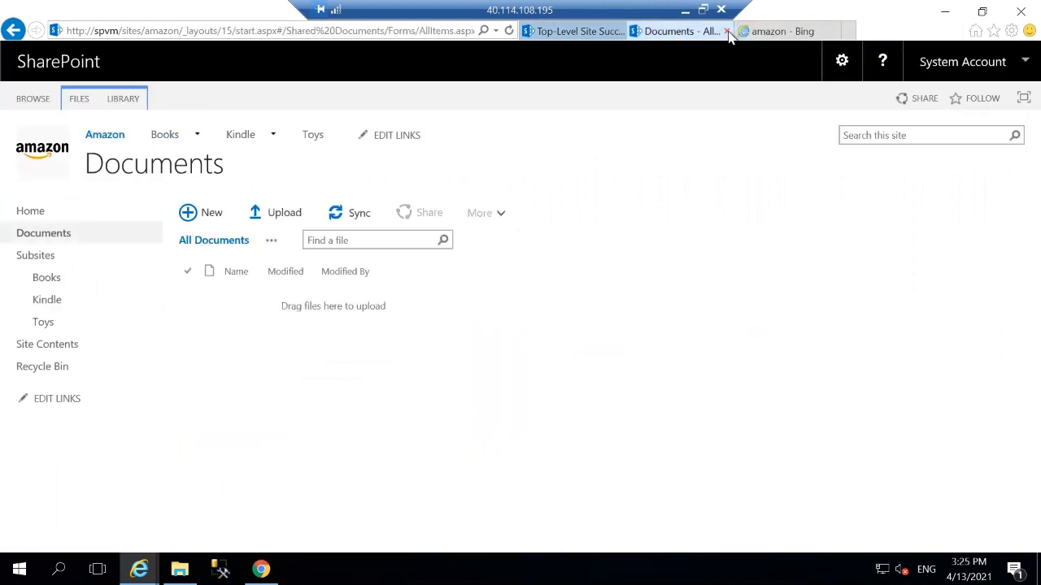
click(727, 30)
click(727, 31)
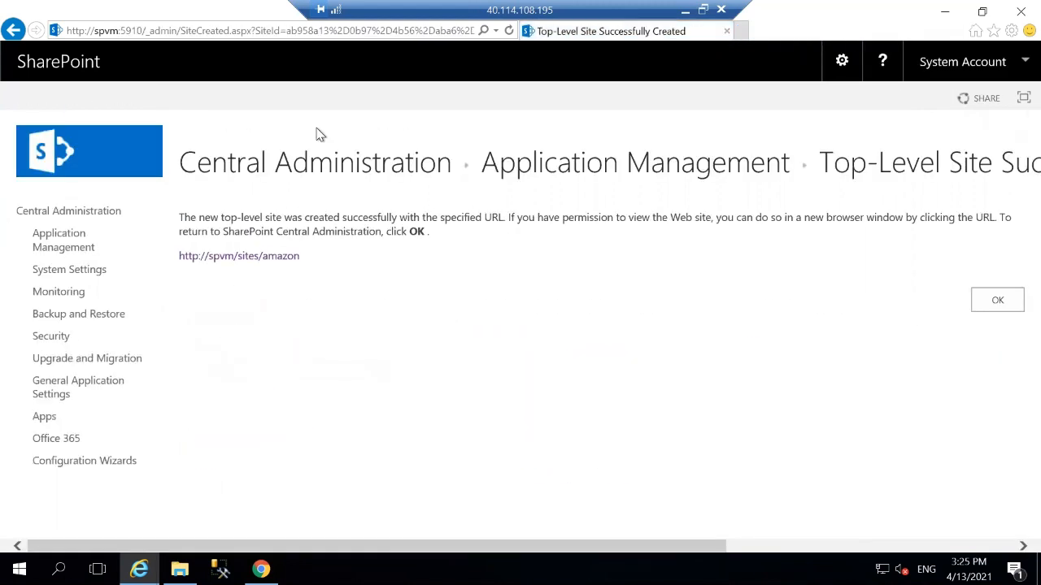
Start a new site collection from Application Management and title it "dns demp".
click(50, 239)
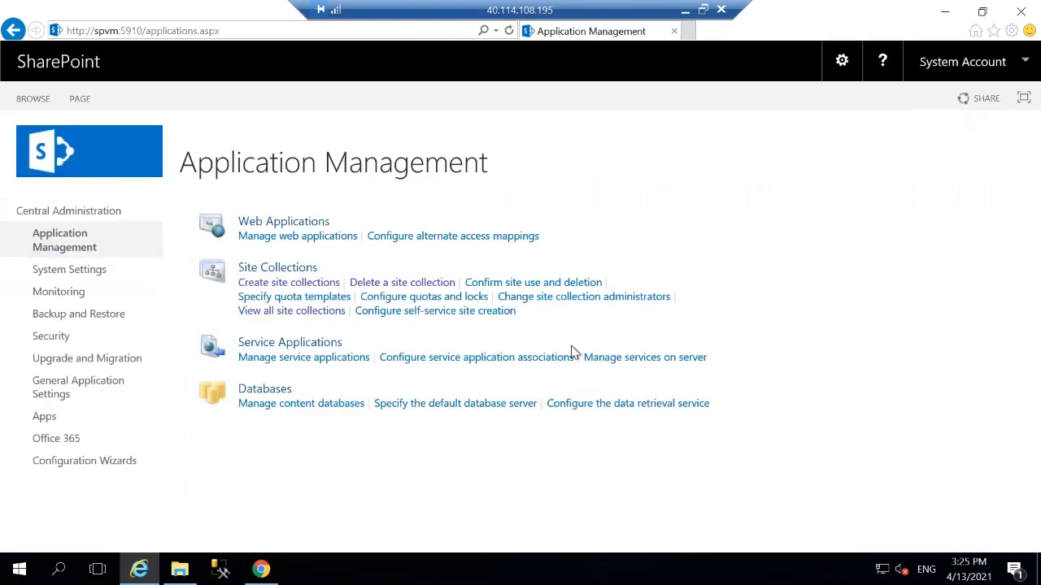
click(253, 286)
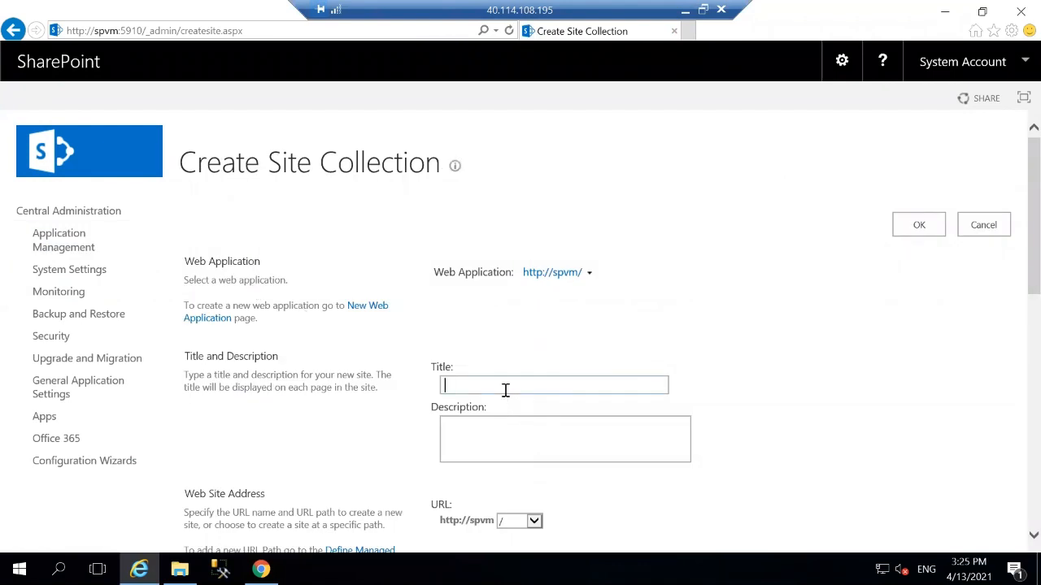
text(dns demp)
Set the new site collection's web address to the /sites/ path with the name "dns demo".
click(537, 521)
click(522, 530)
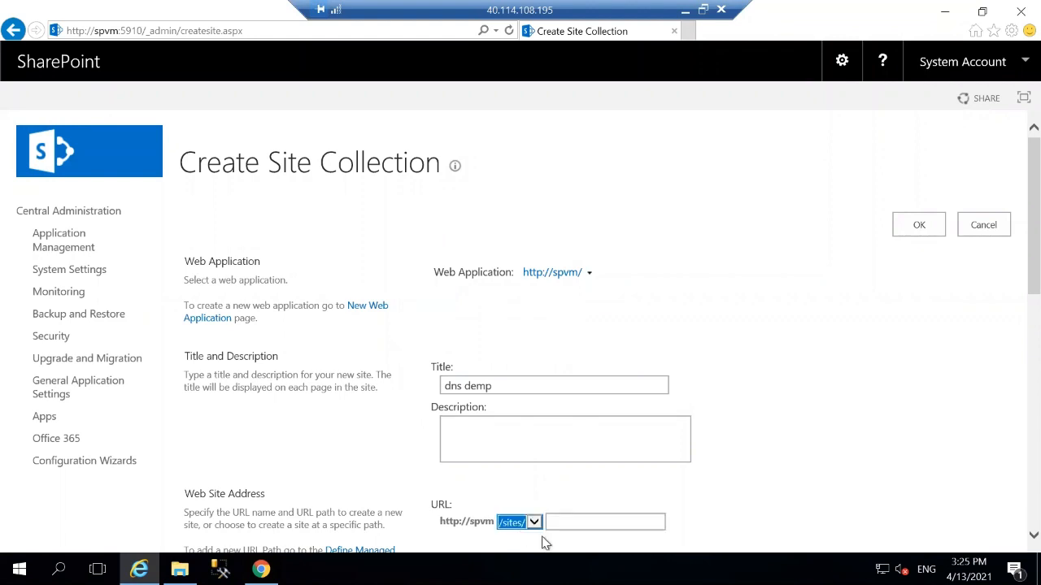
click(568, 525)
text(dns)
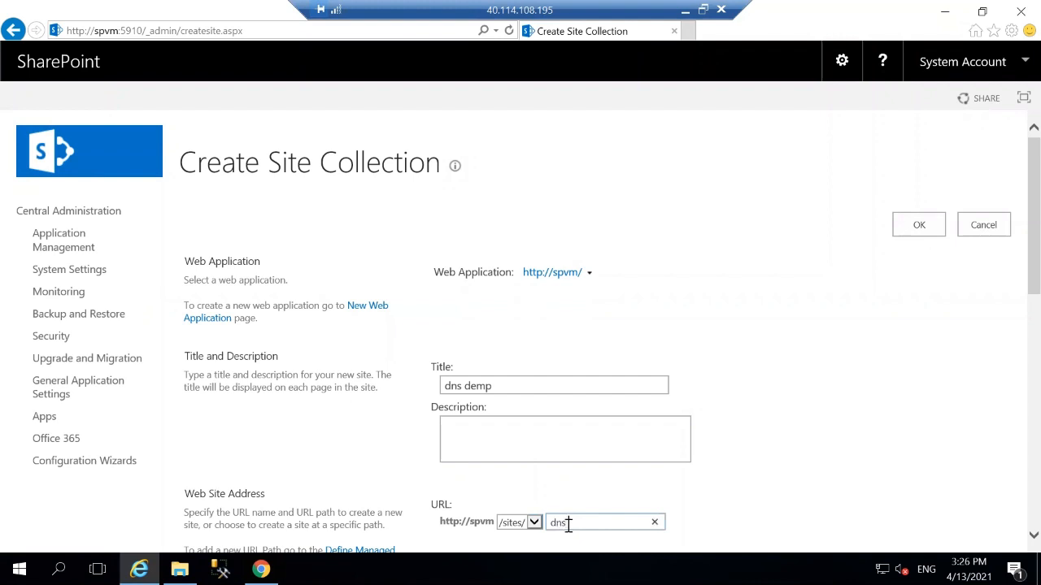
text( demo)
scroll(747, 494, down, 5)
scroll(746, 495, down, 1)
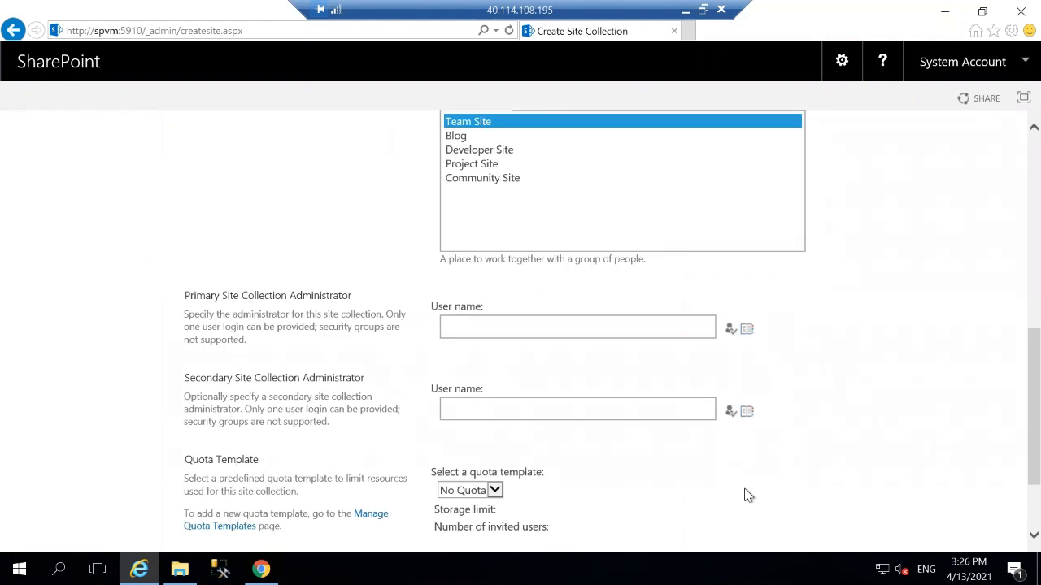
Change the site collection's URL name to "dnsdemo", without the space.
scroll(746, 496, up, 5)
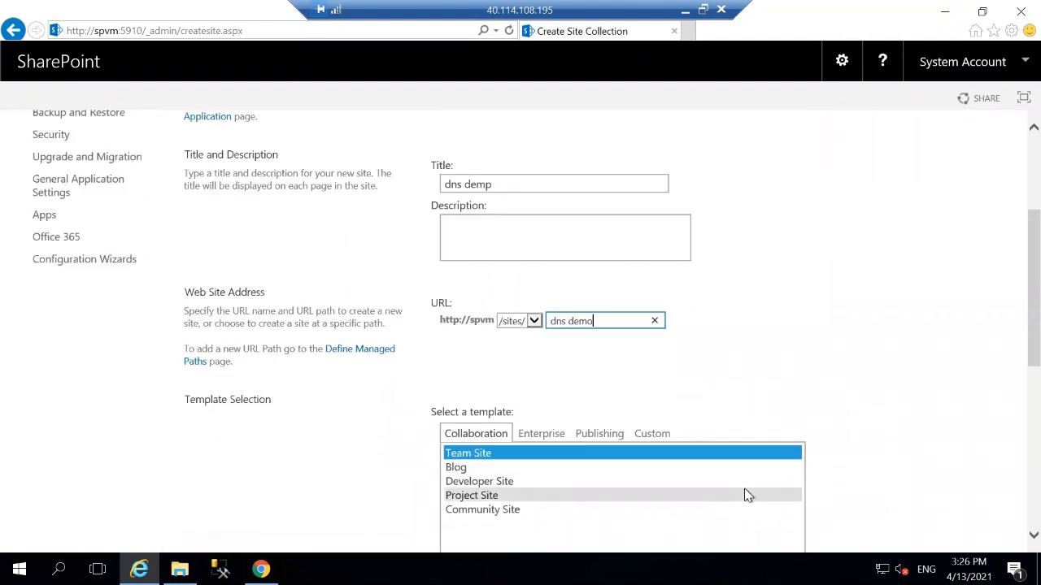
key(BackSpace)
key(BackSpace)
key(BackSpace)
key(BackSpace)
key(BackSpace)
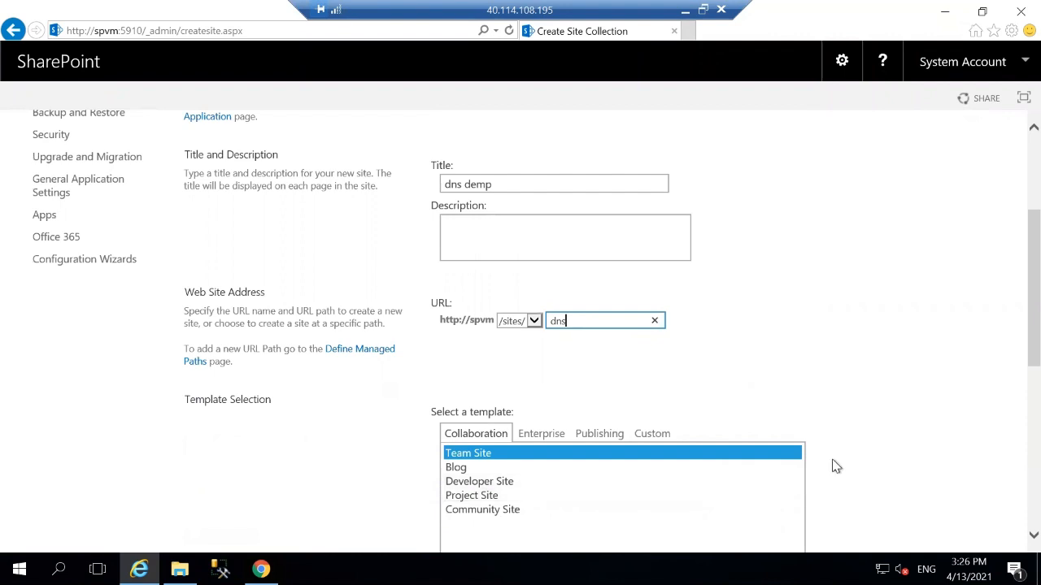
text(demo)
scroll(836, 466, down, 5)
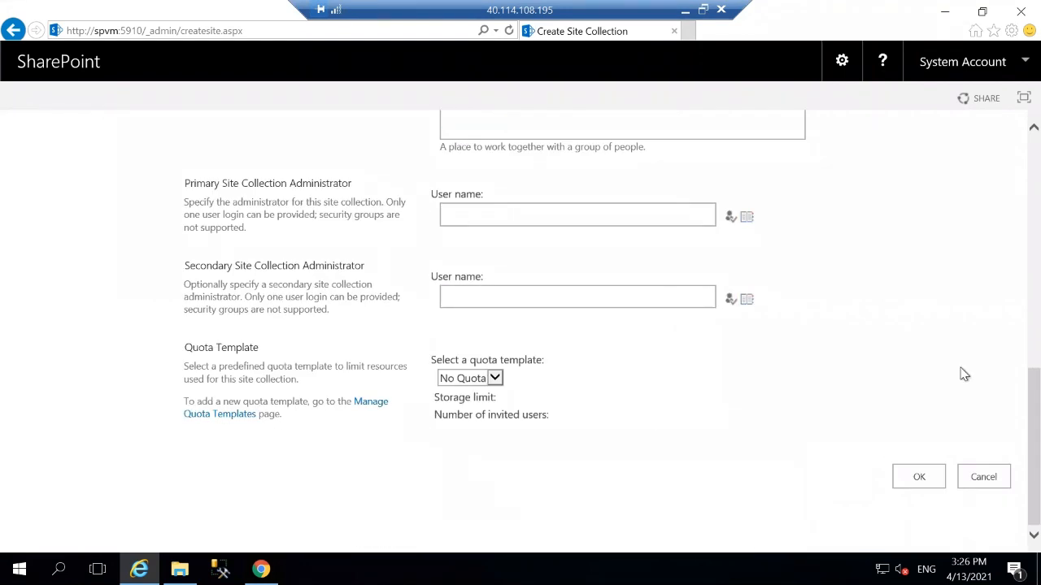
Assign spadmin as the primary site collection administrator, create the site collection and return to Application Management.
click(605, 221)
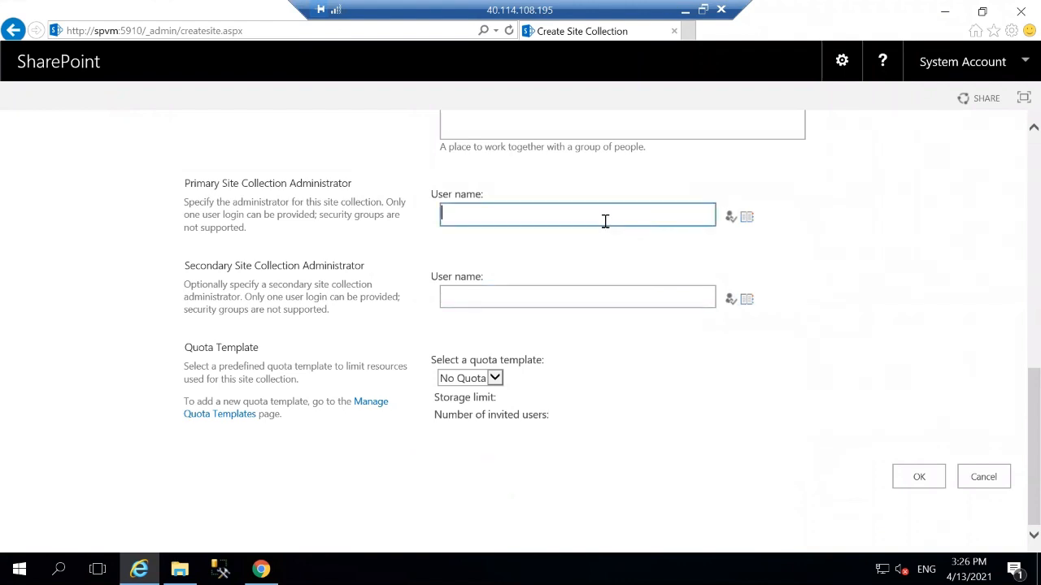
text(spadmin)
click(729, 218)
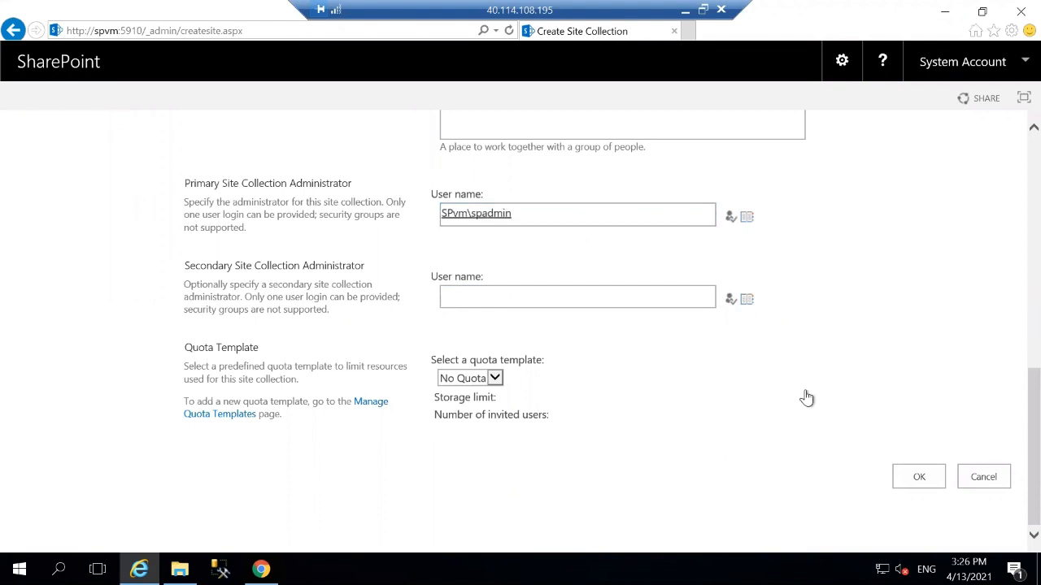
click(924, 485)
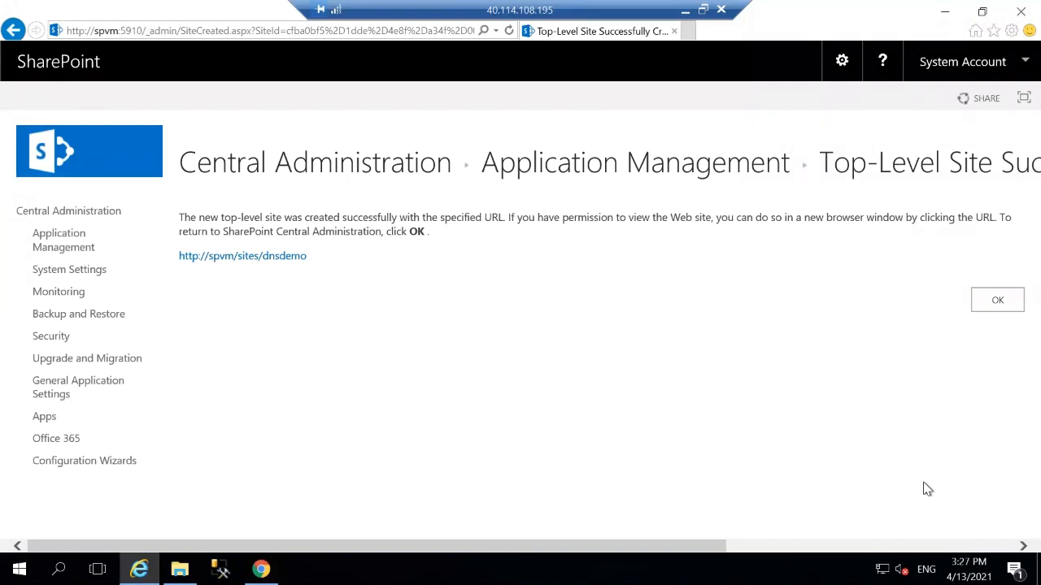
click(995, 306)
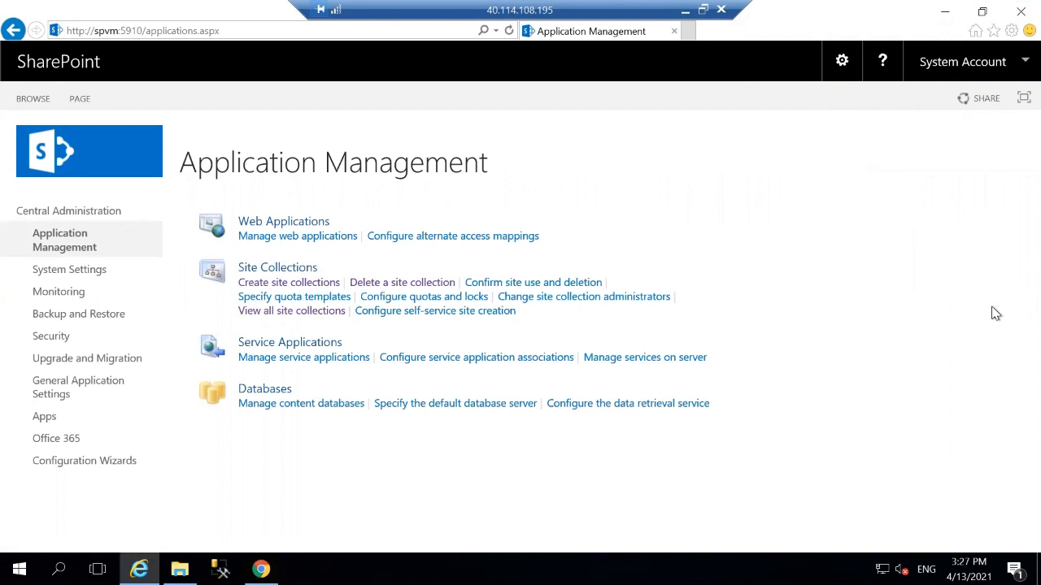
Select /sites/dnsdemo in the list of all site collections and copy its full URL.
click(332, 312)
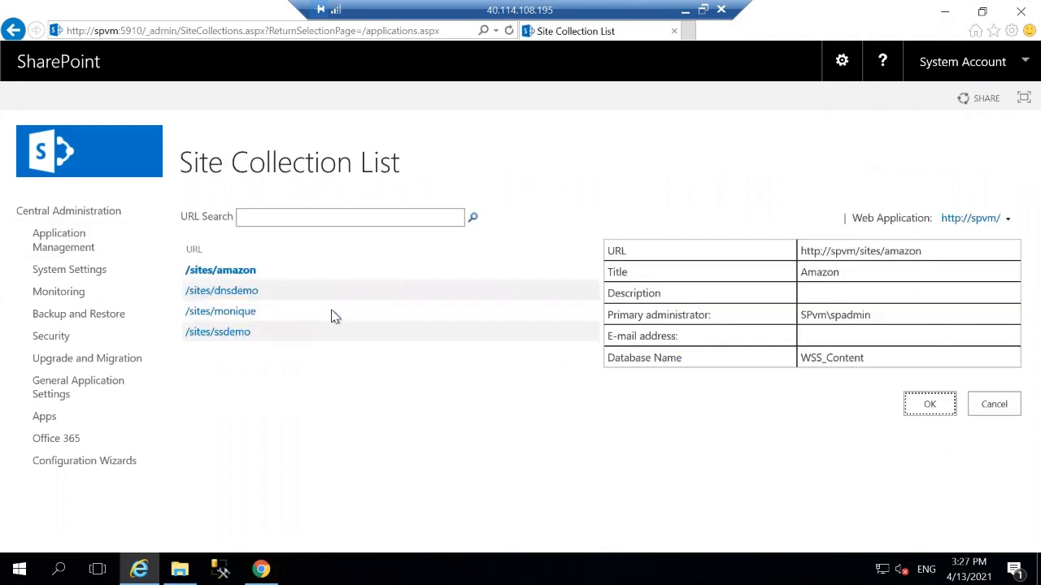
click(236, 294)
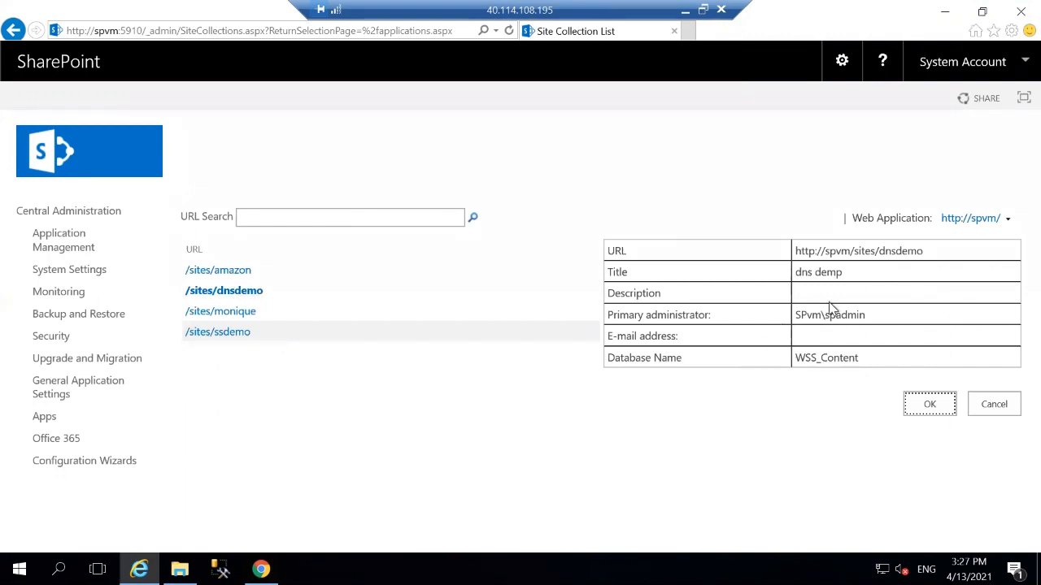
click(909, 252)
drag(923, 251, 800, 252)
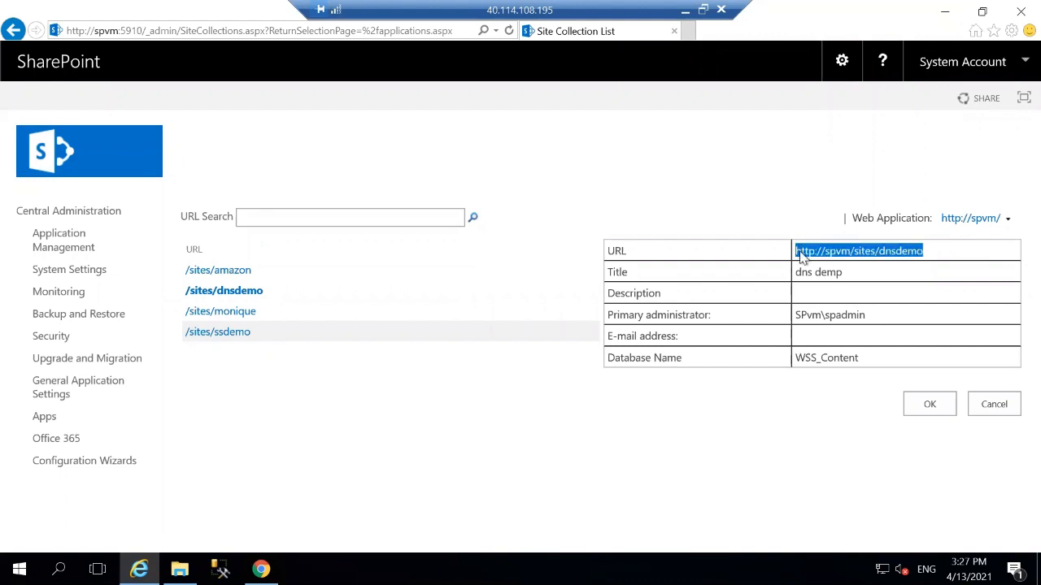
right_click(802, 256)
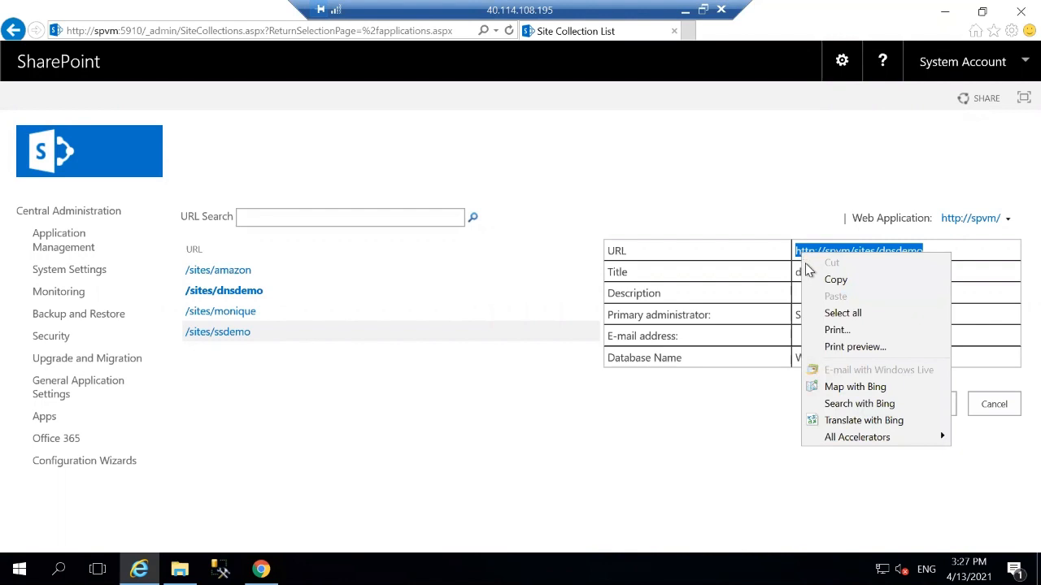
click(814, 281)
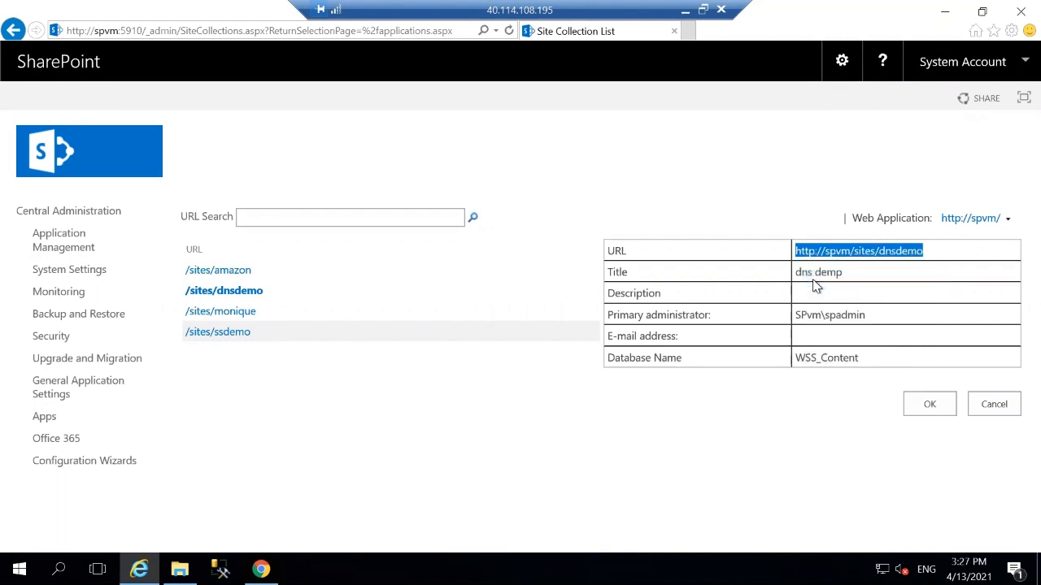
click(687, 31)
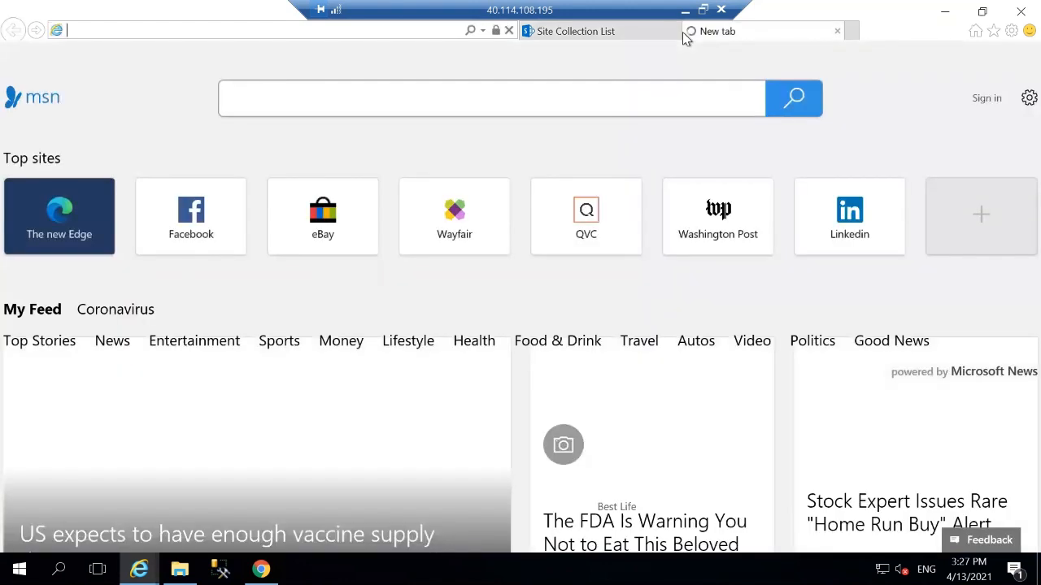
key(ctrl+v)
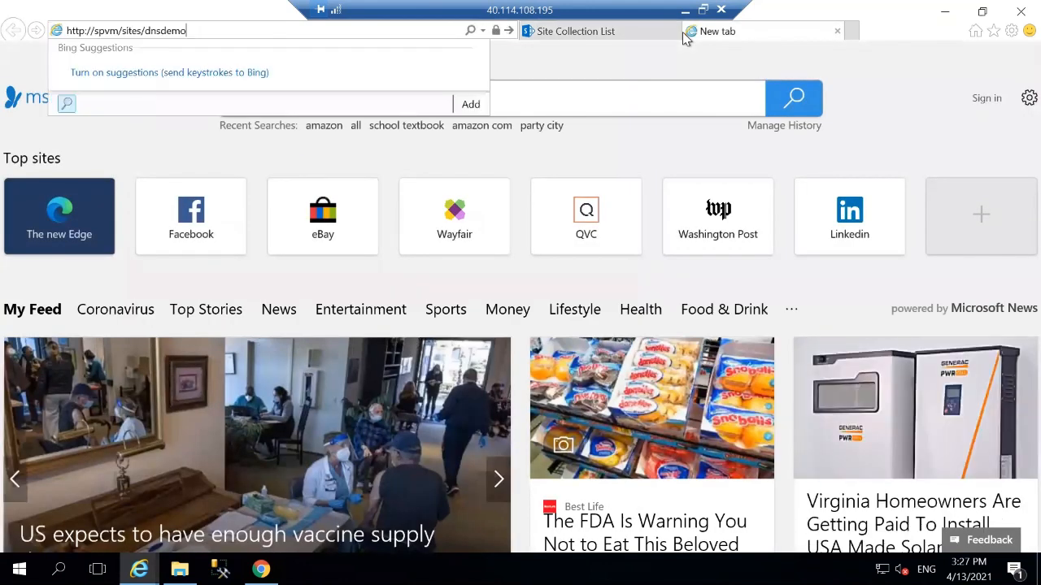
key(Return)
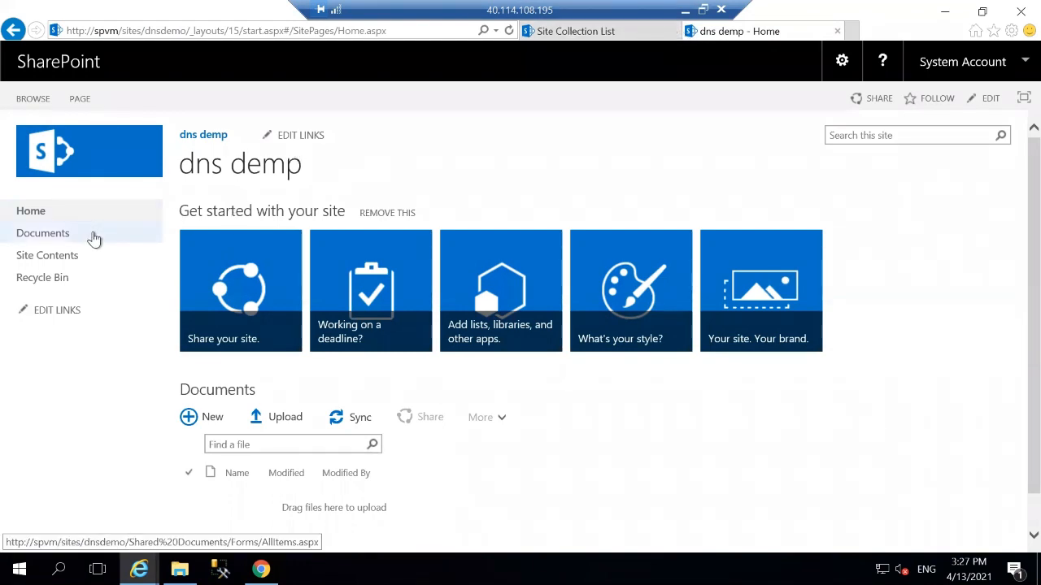
Open the versioning settings of the new site's Documents library.
click(94, 236)
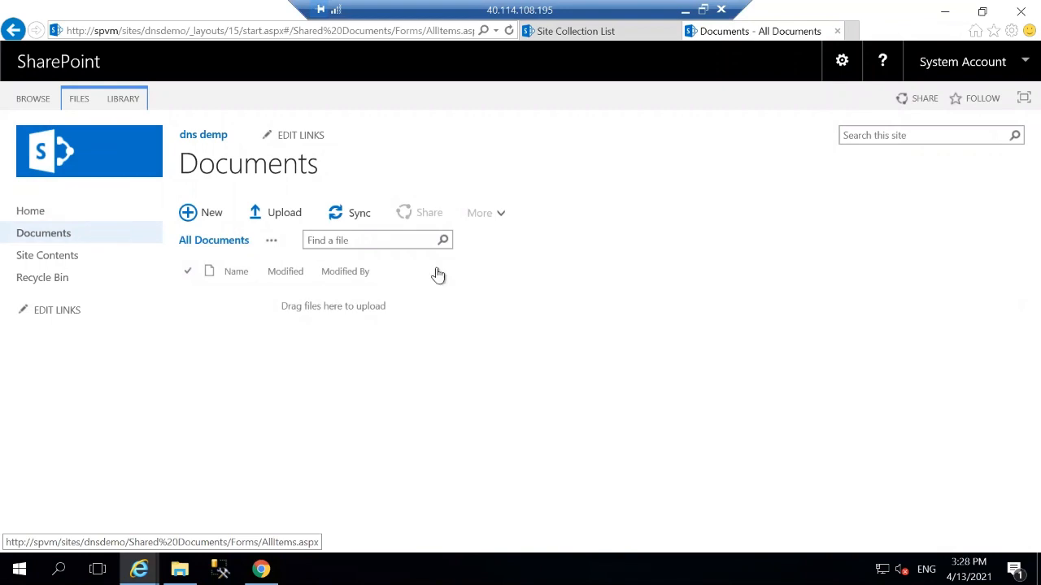
click(123, 100)
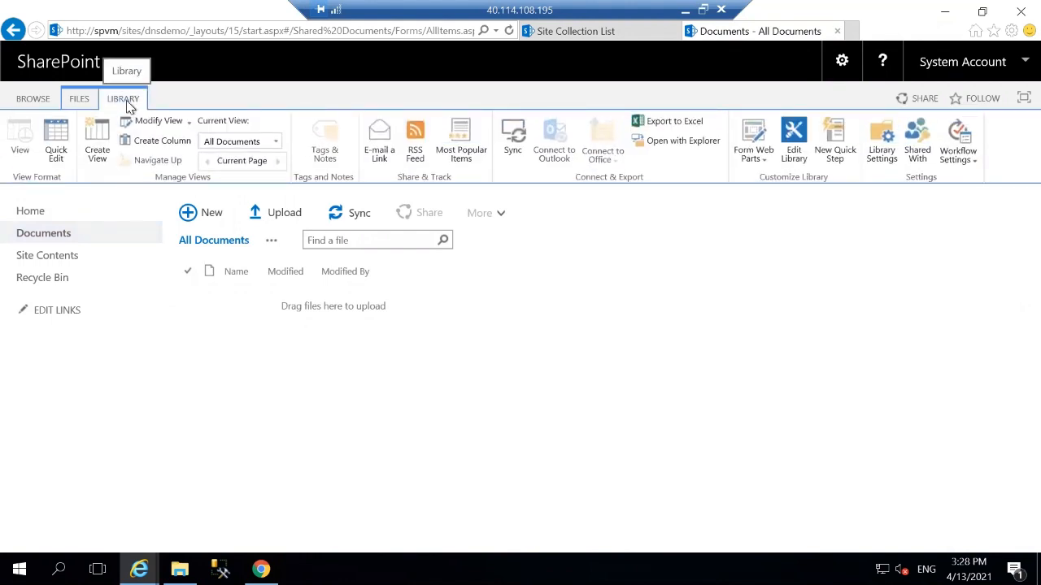
click(881, 151)
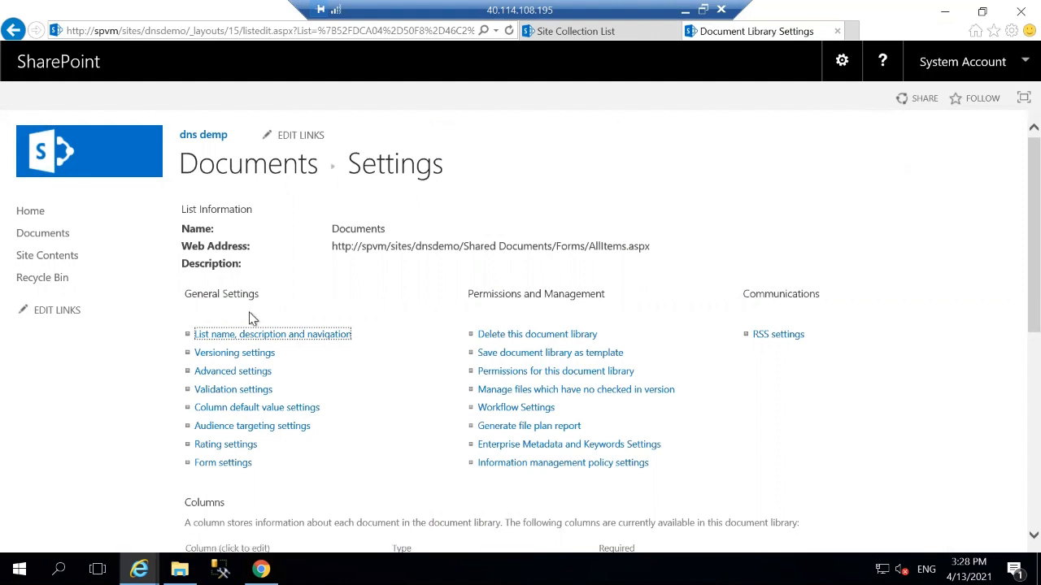
click(235, 353)
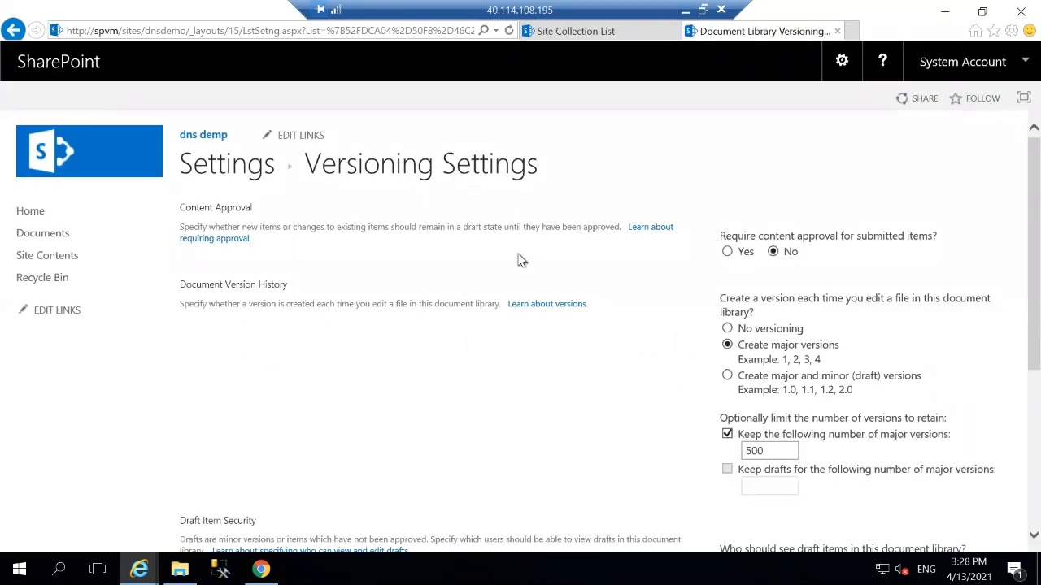
Require content approval, create major and minor (draft) versions, require check-out before editing, and save the versioning settings.
click(728, 252)
click(727, 377)
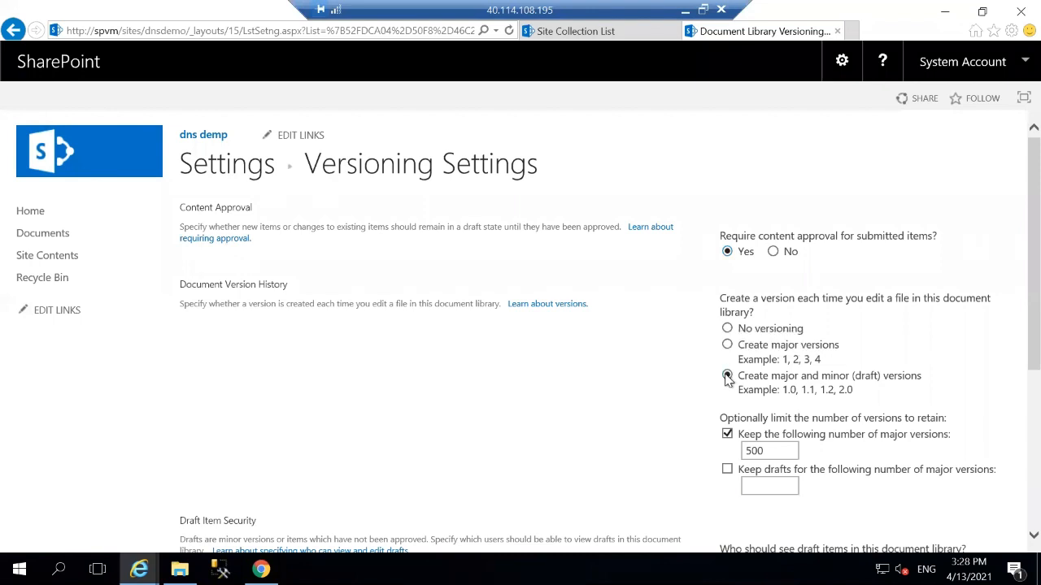
scroll(887, 469, down, 4)
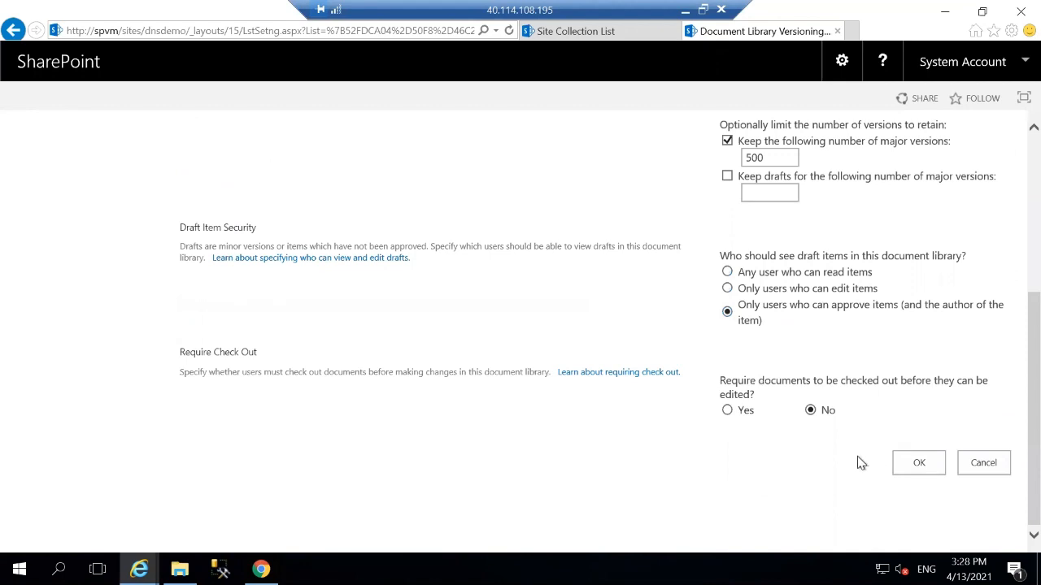
click(728, 410)
click(920, 468)
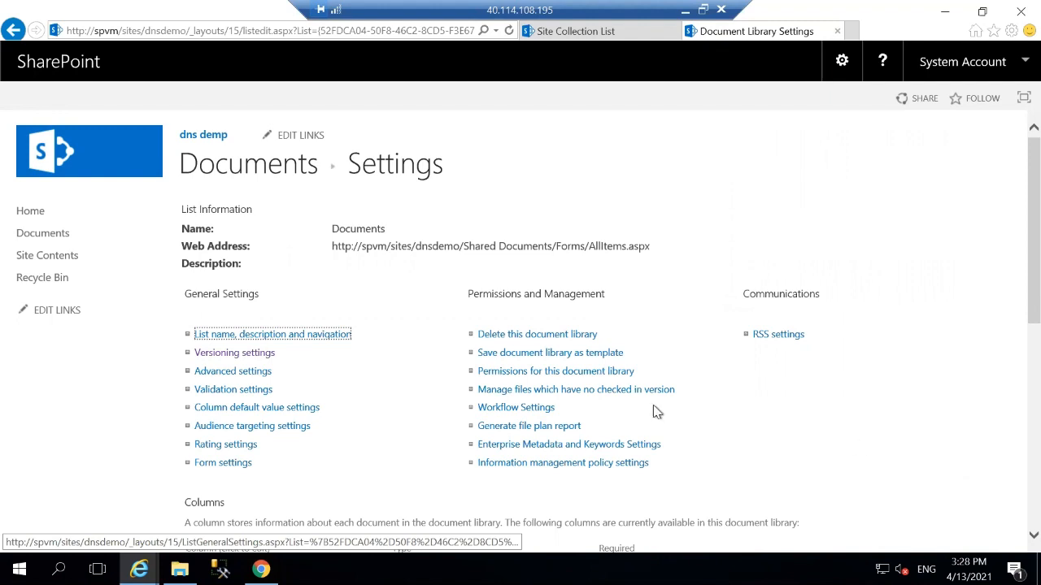
Allow management of content types in the Documents library's advanced settings and save.
click(254, 372)
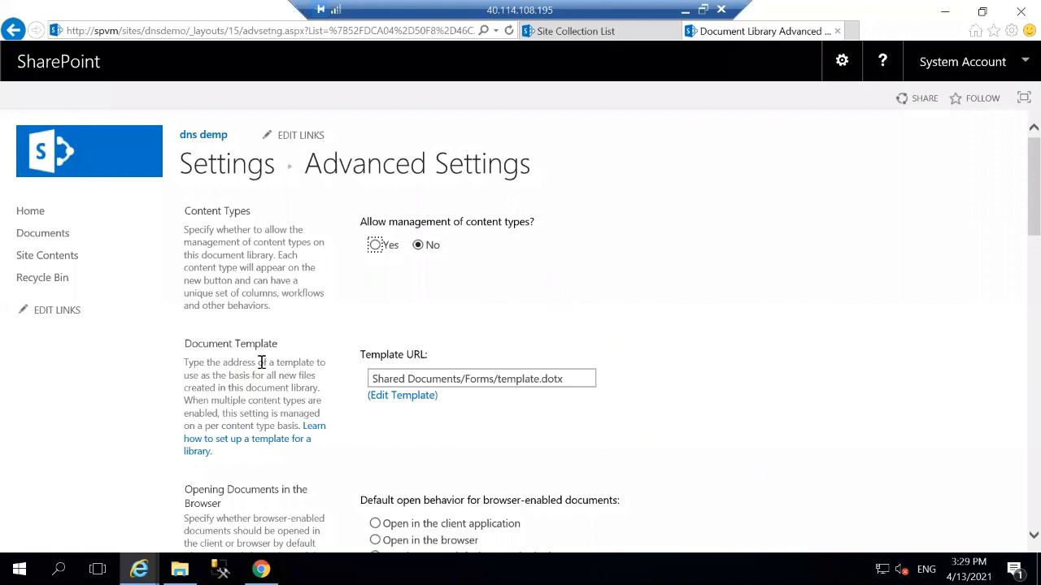
click(375, 246)
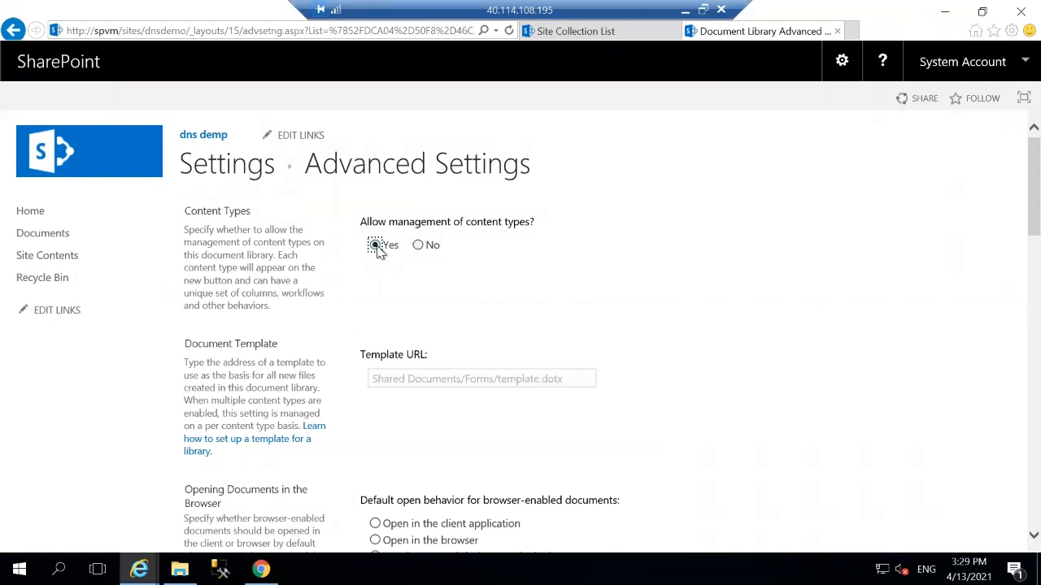
scroll(576, 285, down, 10)
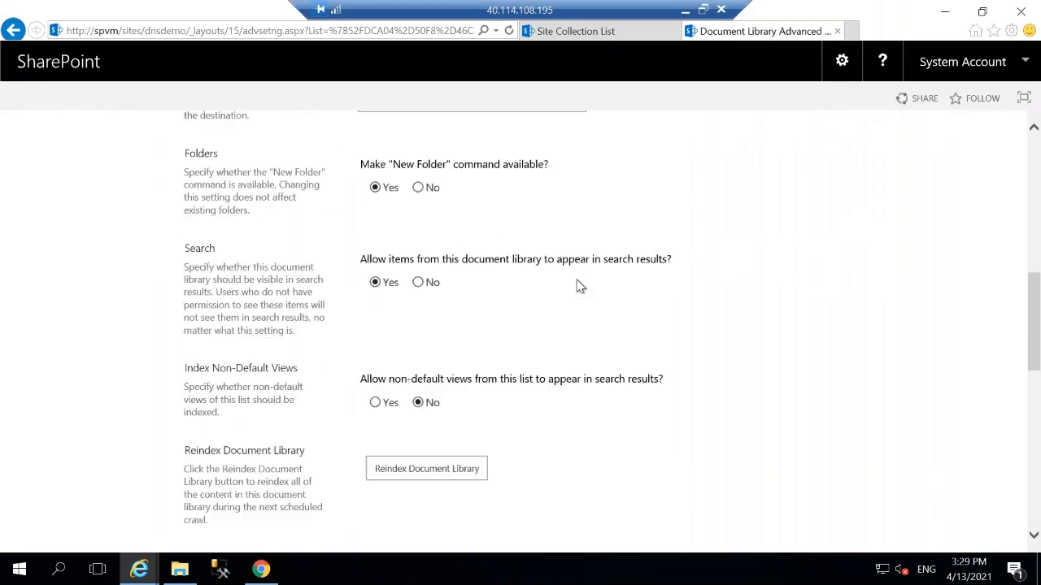
scroll(577, 286, up, 6)
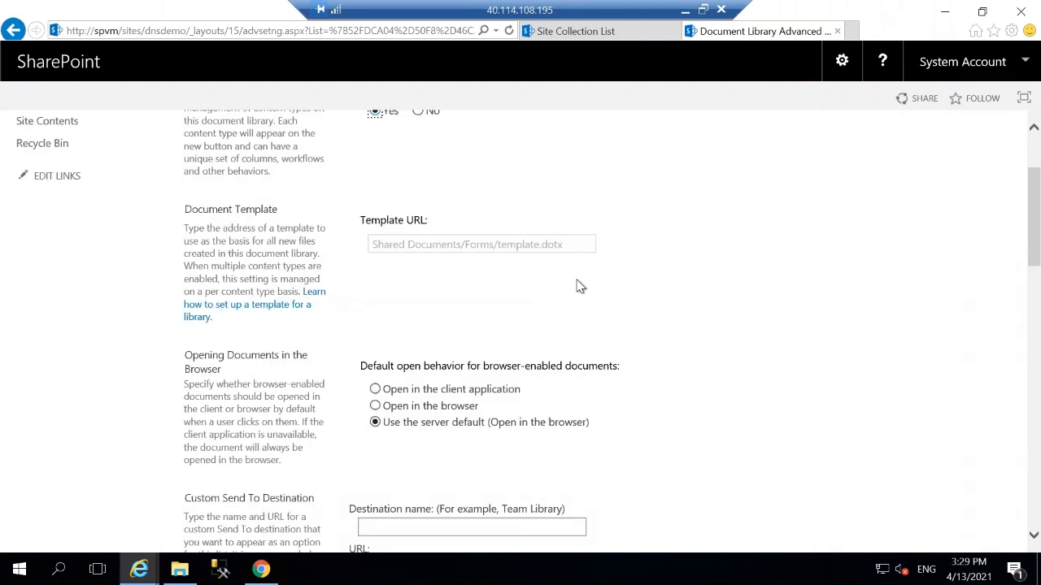
scroll(577, 286, down, 5)
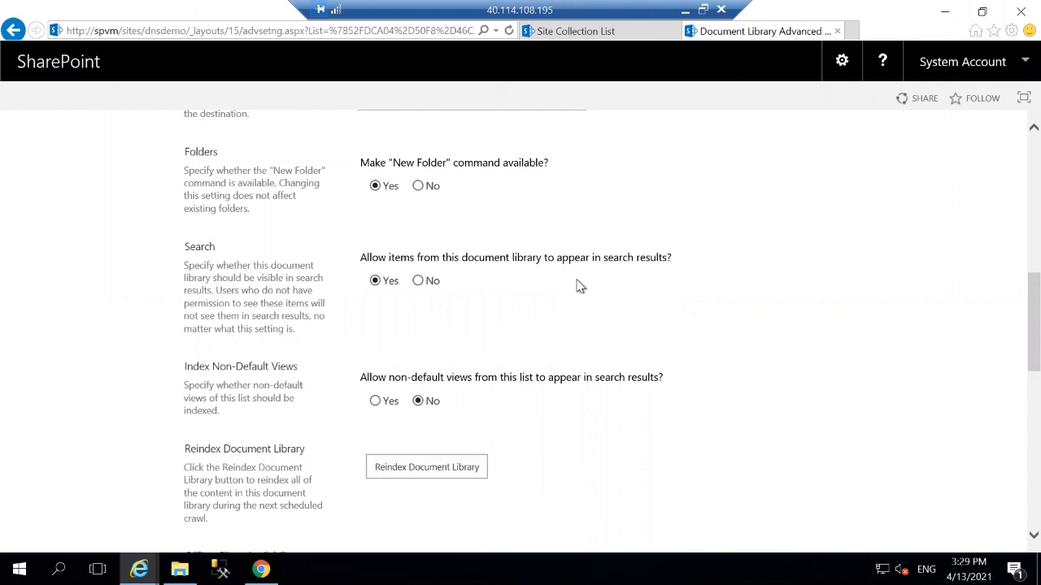
scroll(579, 286, down, 3)
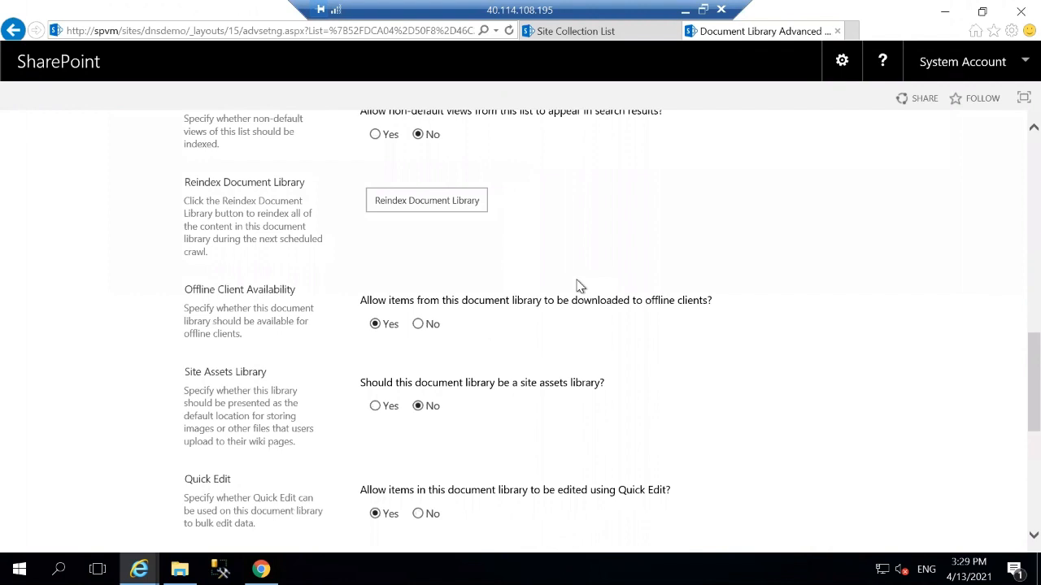
scroll(580, 285, down, 5)
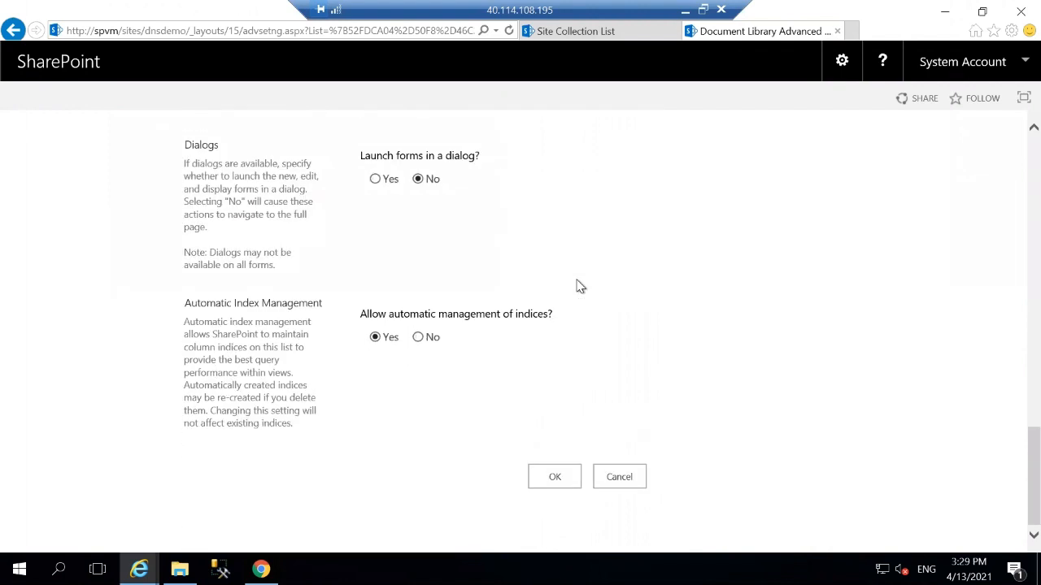
click(538, 476)
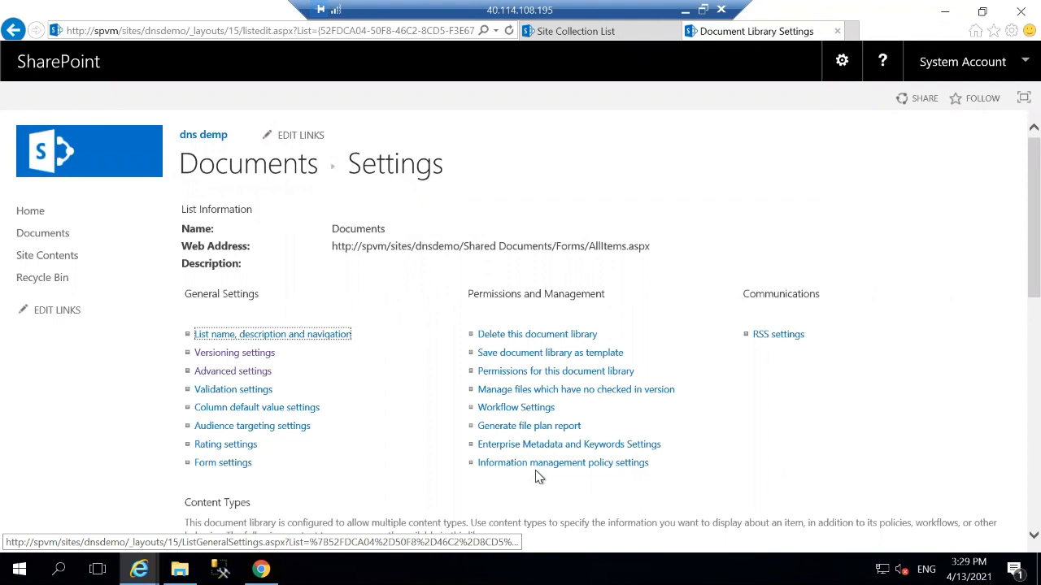
Set the library's validation user message to "Your document is under review, wait for approval." and save it.
click(216, 395)
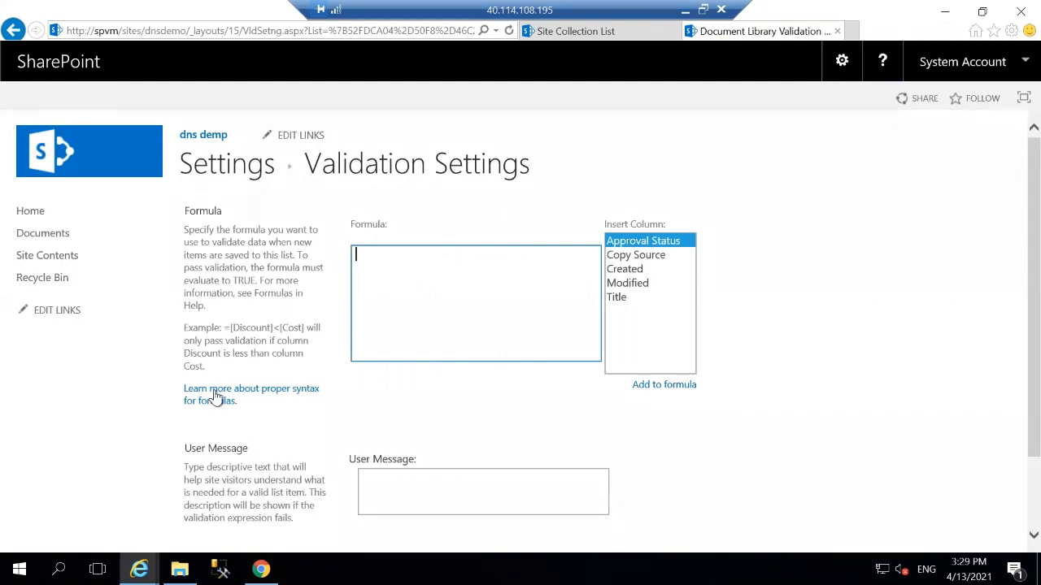
click(370, 484)
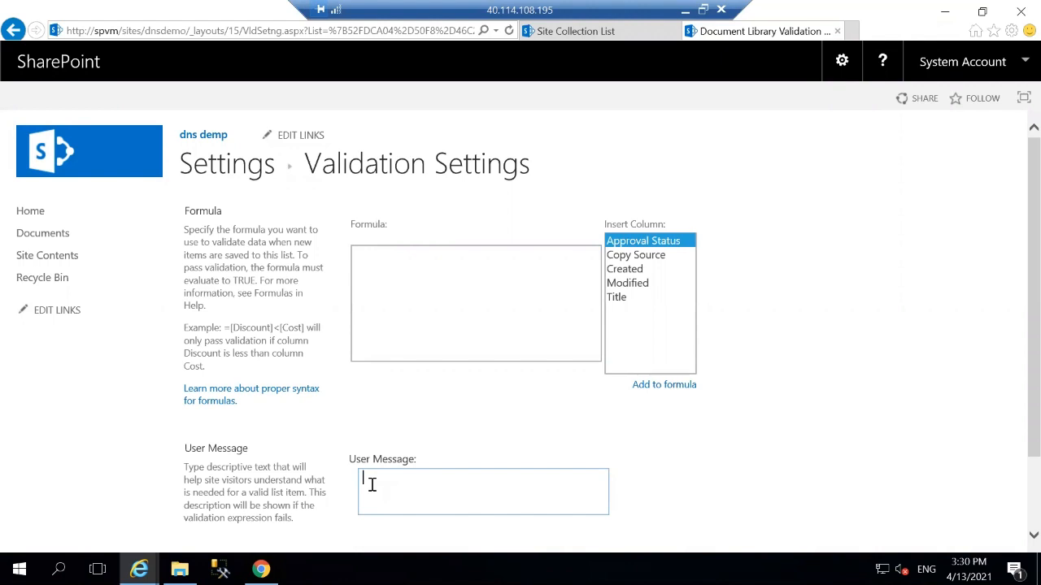
text(Your document is under review, sitv)
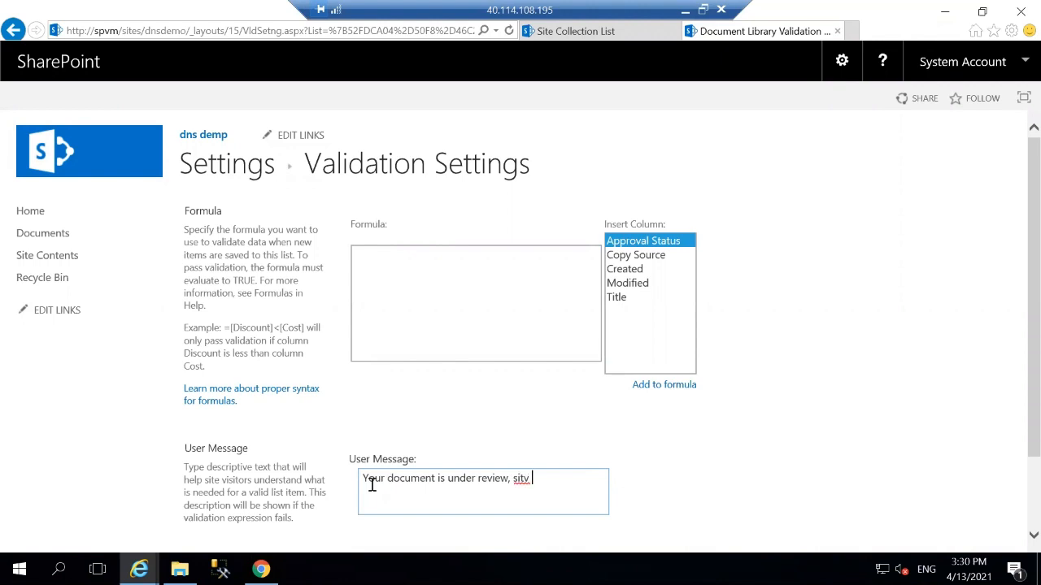
key(BackSpace)
key(BackSpace)
key(BackSpace)
key(BackSpace)
key(BackSpace)
text(wait)
text( for approv)
text(la)
key(BackSpace)
key(BackSpace)
text(al.)
scroll(709, 484, down, 1)
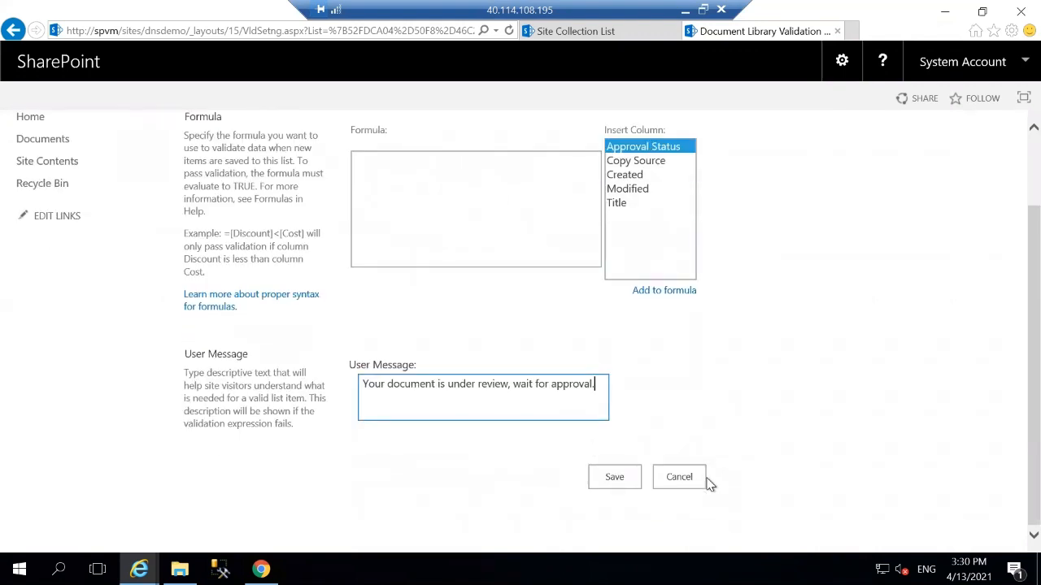
click(622, 480)
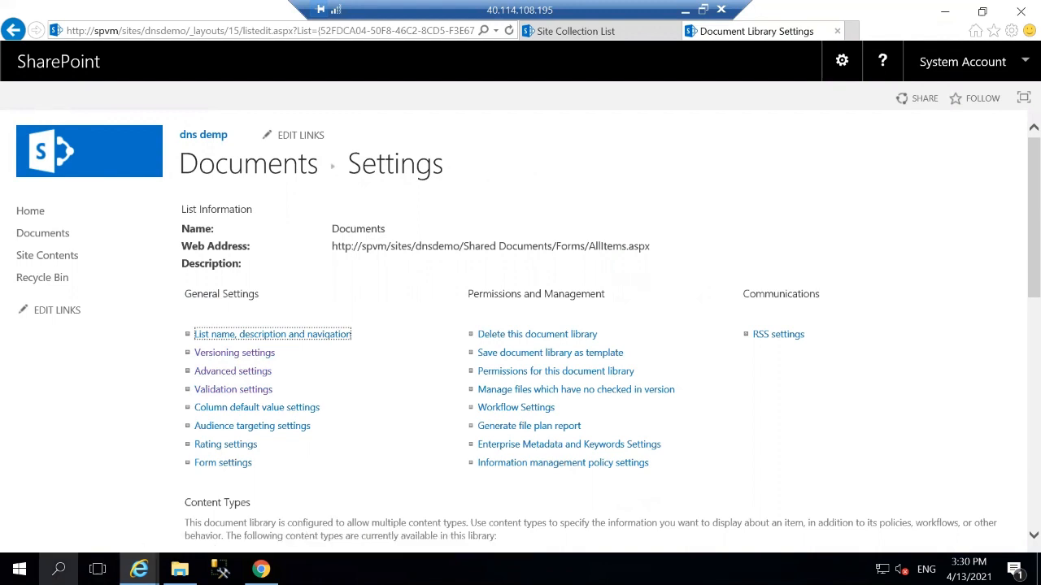
Find Notepad through the Windows search and open it with a blank document.
click(59, 568)
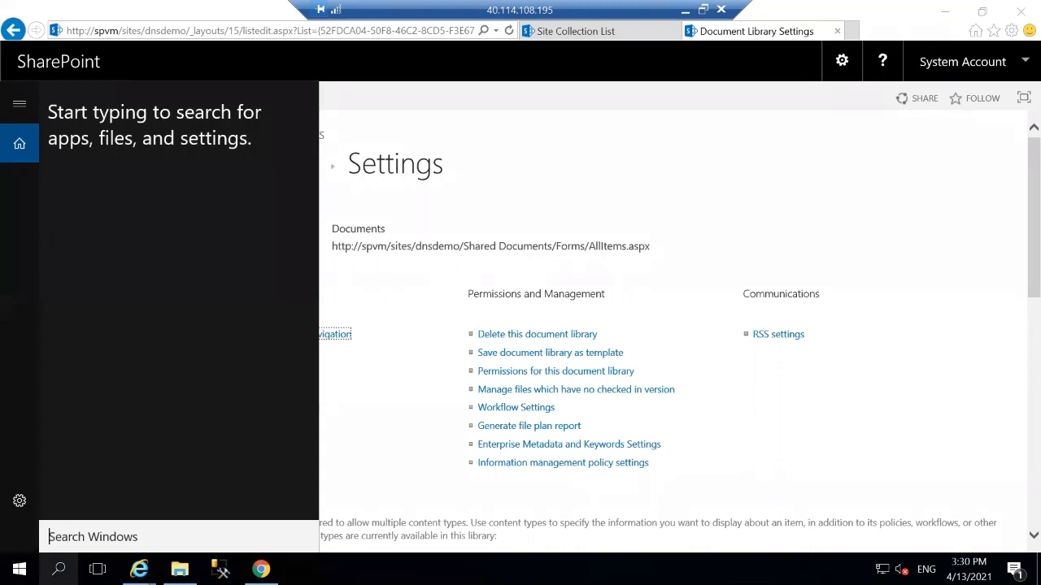
text(n)
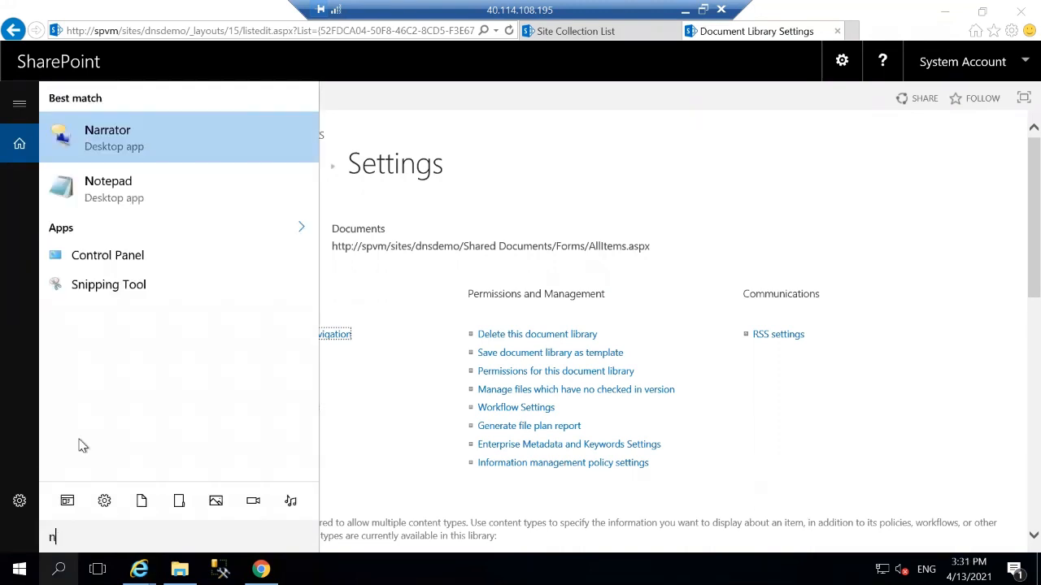
click(120, 213)
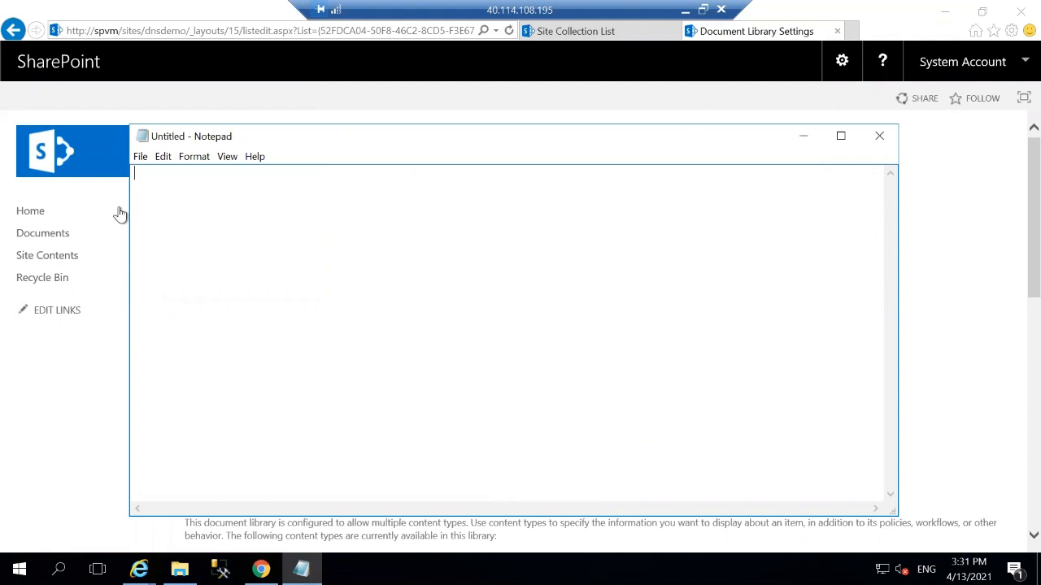
Write "this is demo document" in the blank text file and choose C:\data as the folder to save it in.
text(this is demo document)
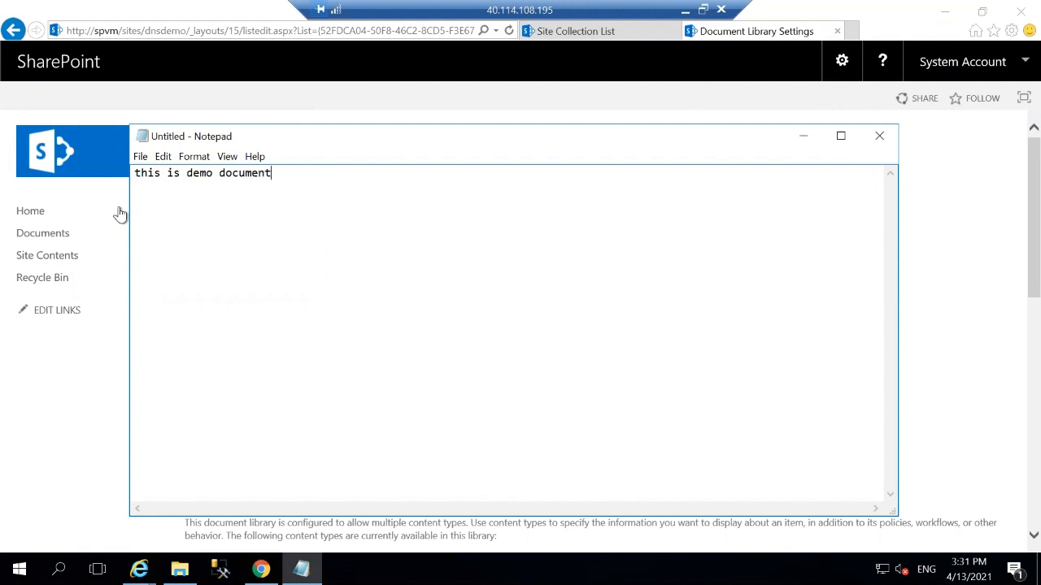
click(139, 159)
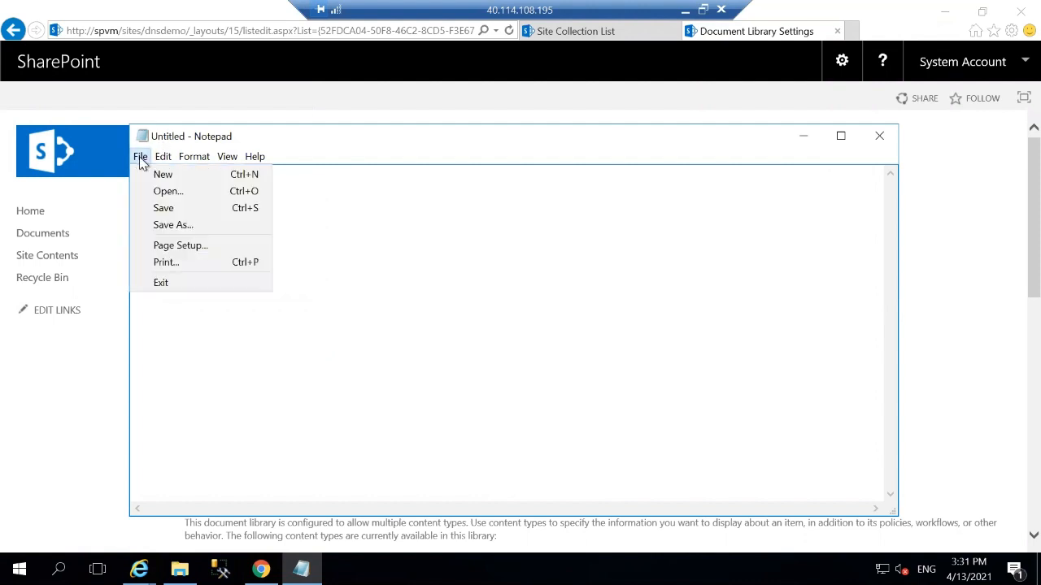
click(171, 225)
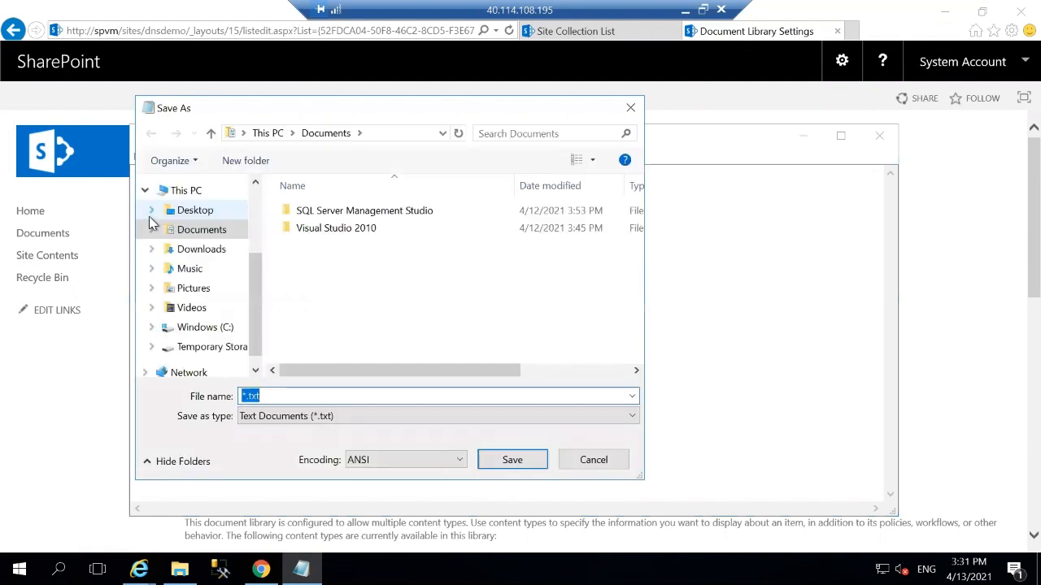
click(185, 325)
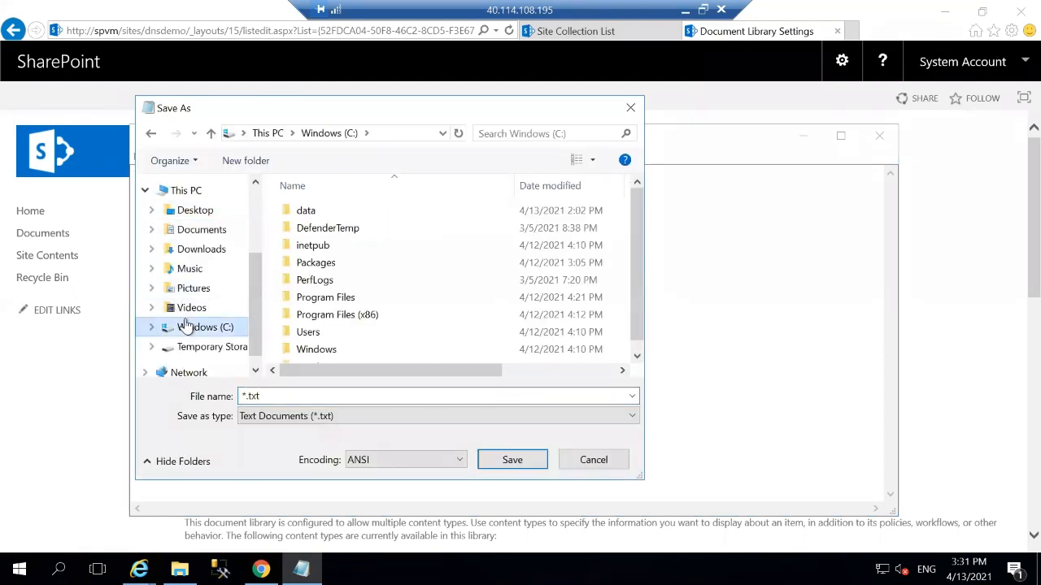
click(305, 213)
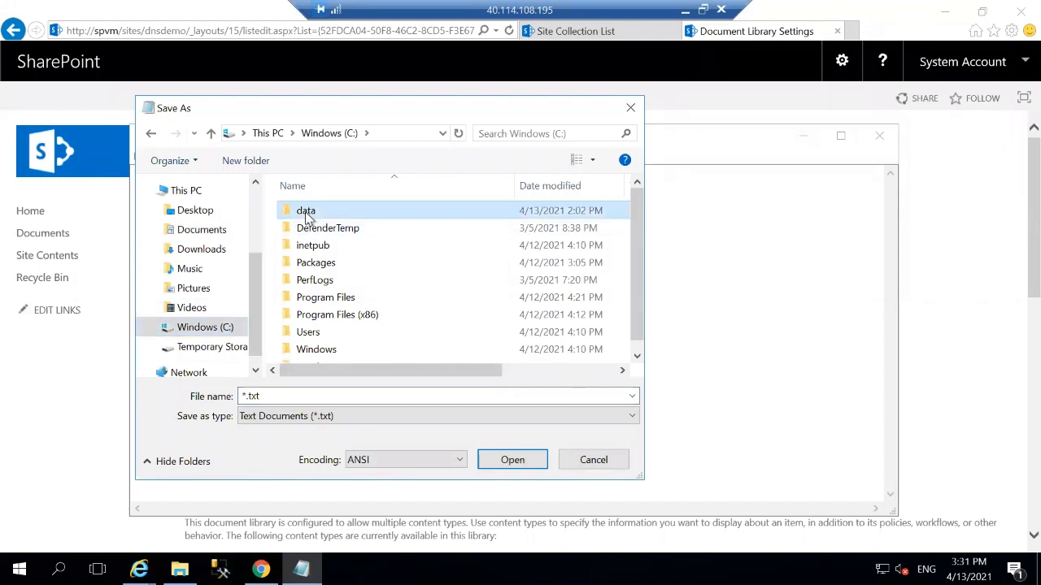
click(306, 213)
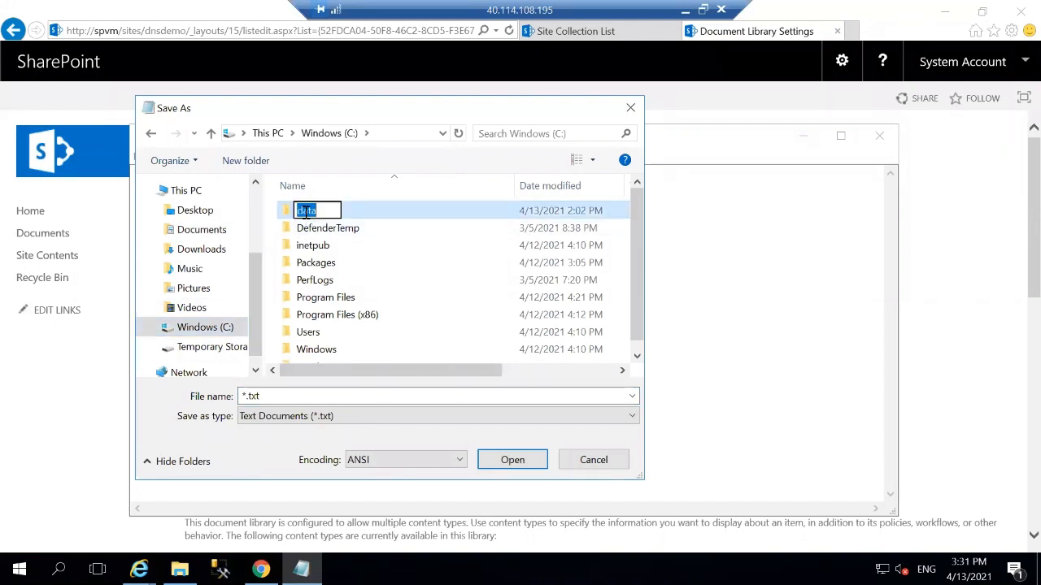
double_click(365, 211)
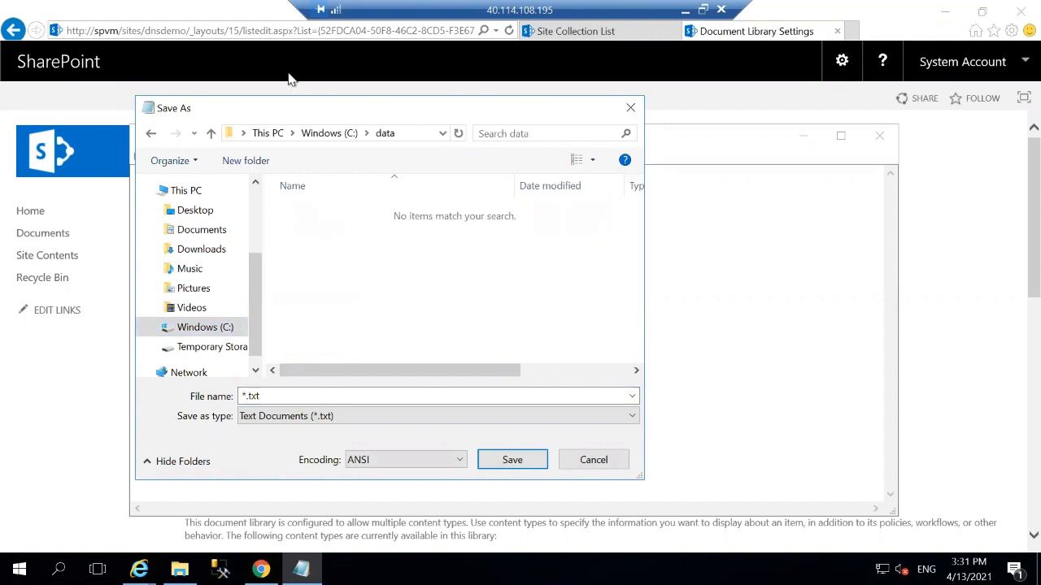
Save the text file under the name docdemo and close Notepad.
click(252, 395)
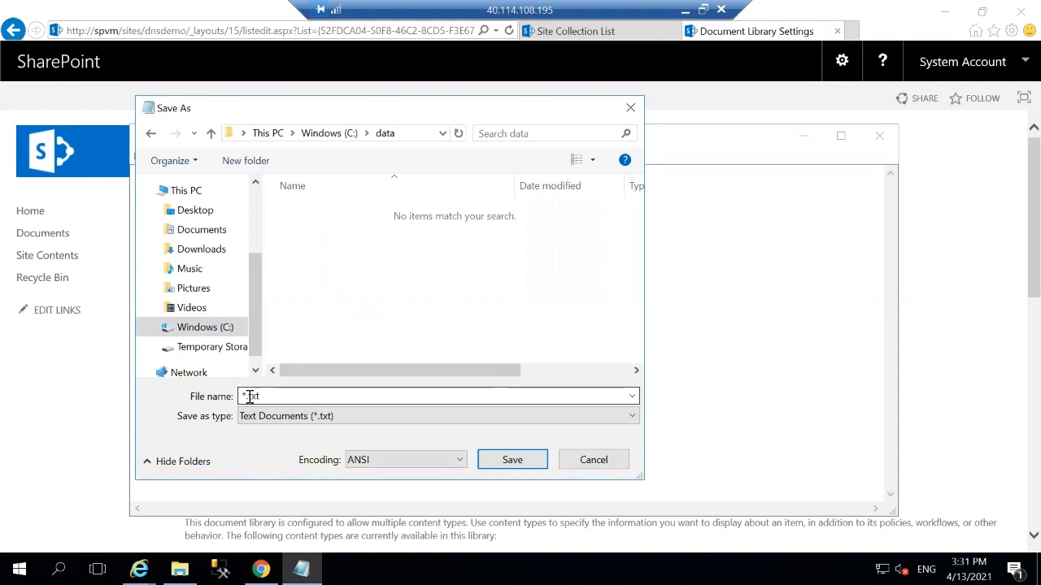
double_click(252, 396)
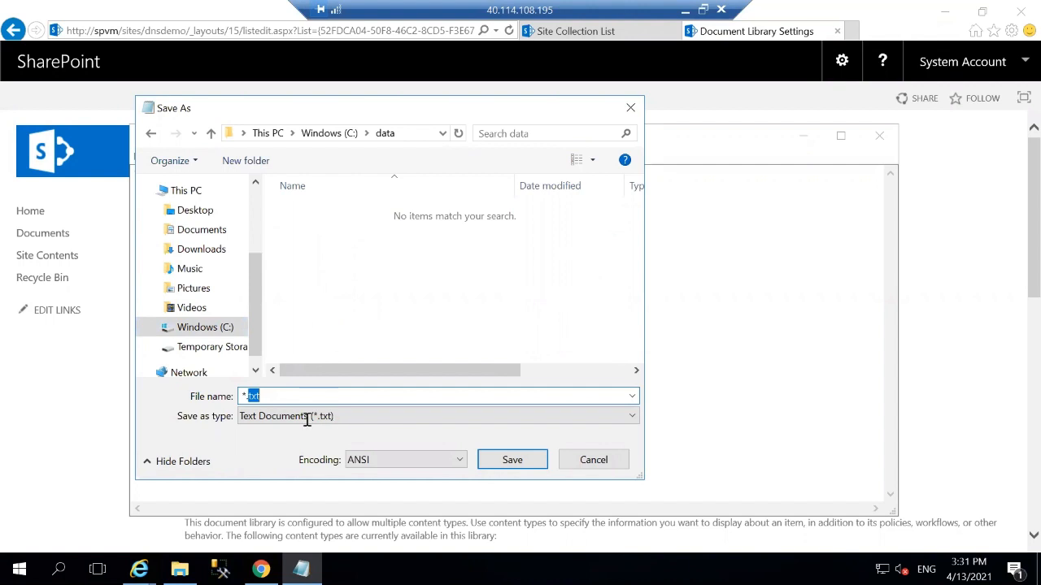
click(249, 396)
key(BackSpace)
key(BackSpace)
text(.)
text(.)
text(so)
key(BackSpace)
key(BackSpace)
text(docdemo)
click(490, 461)
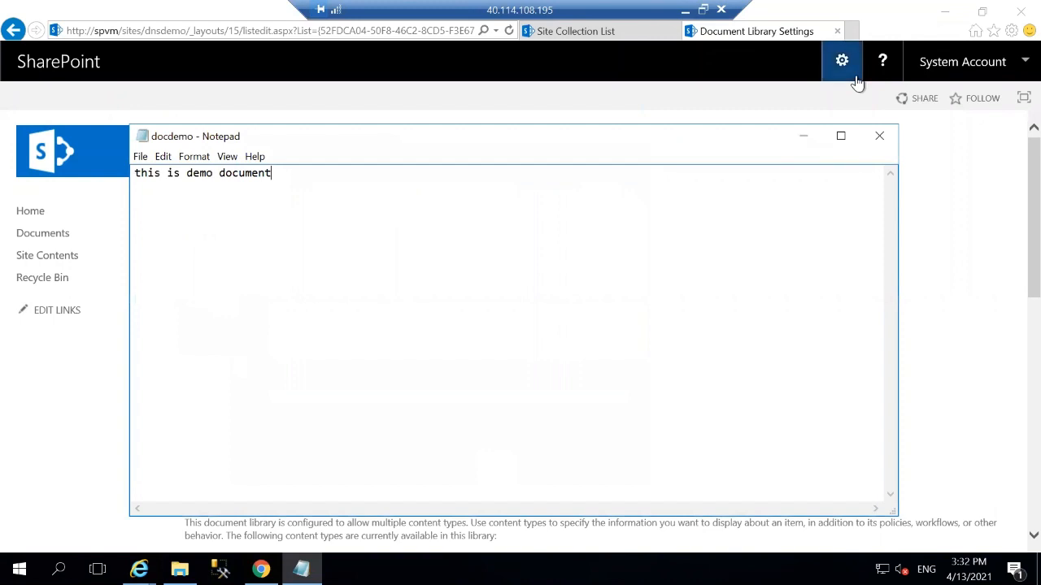
click(878, 140)
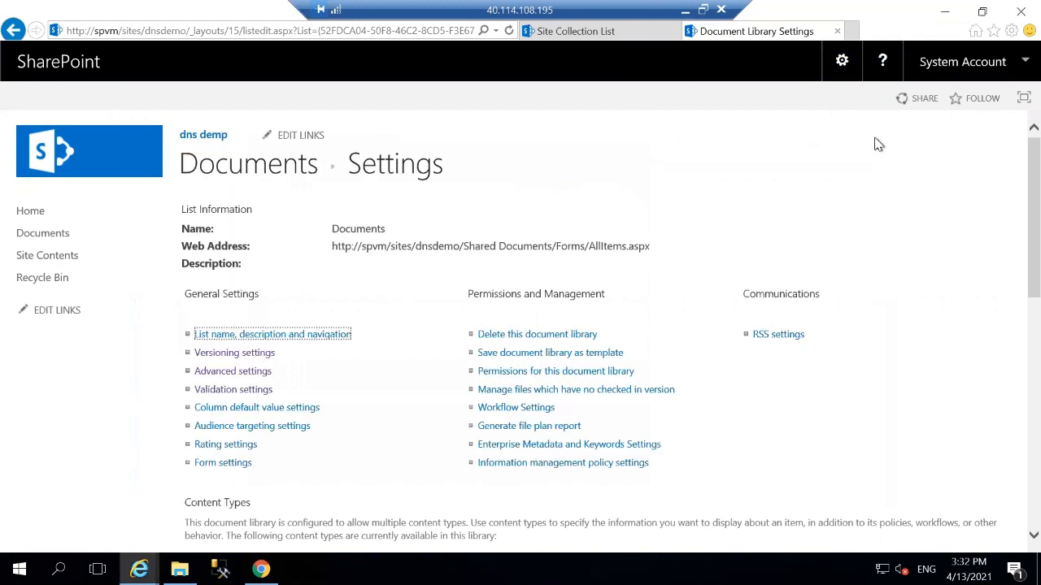
Go to the dns demp site's home page and upload docdemo.txt from C:\data to the Documents library.
click(213, 136)
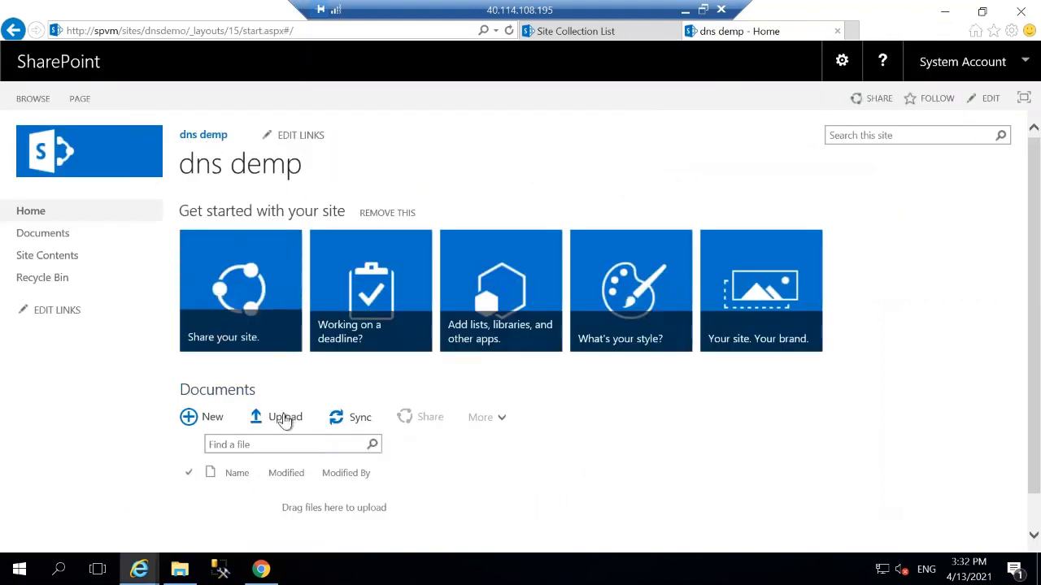
click(286, 420)
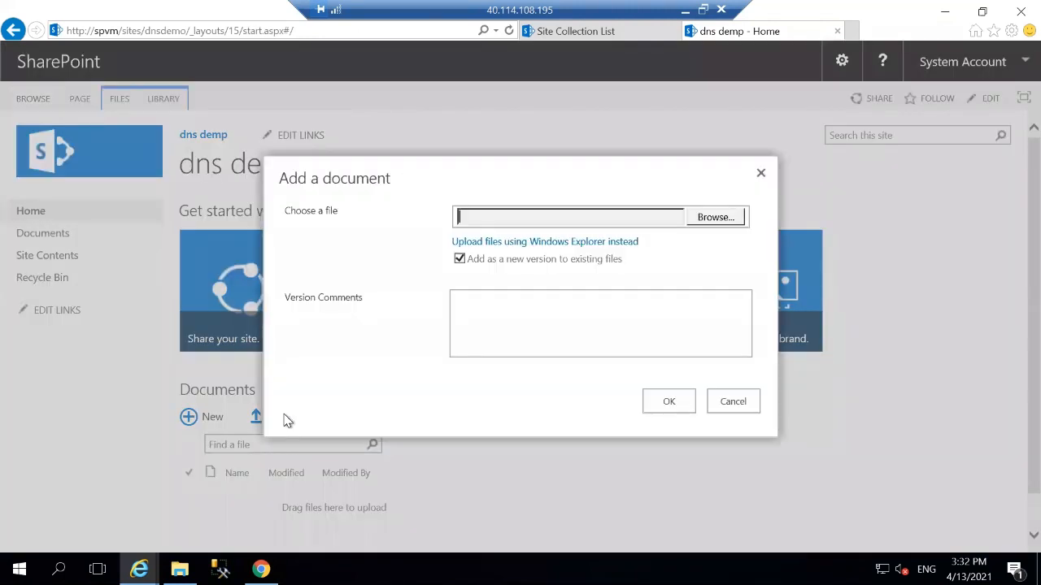
click(732, 218)
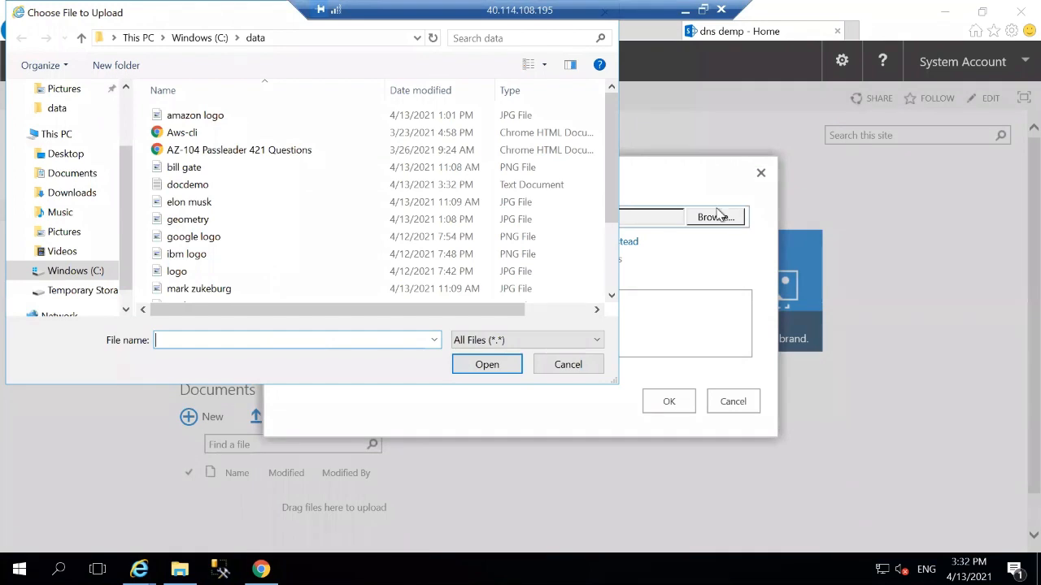
click(193, 187)
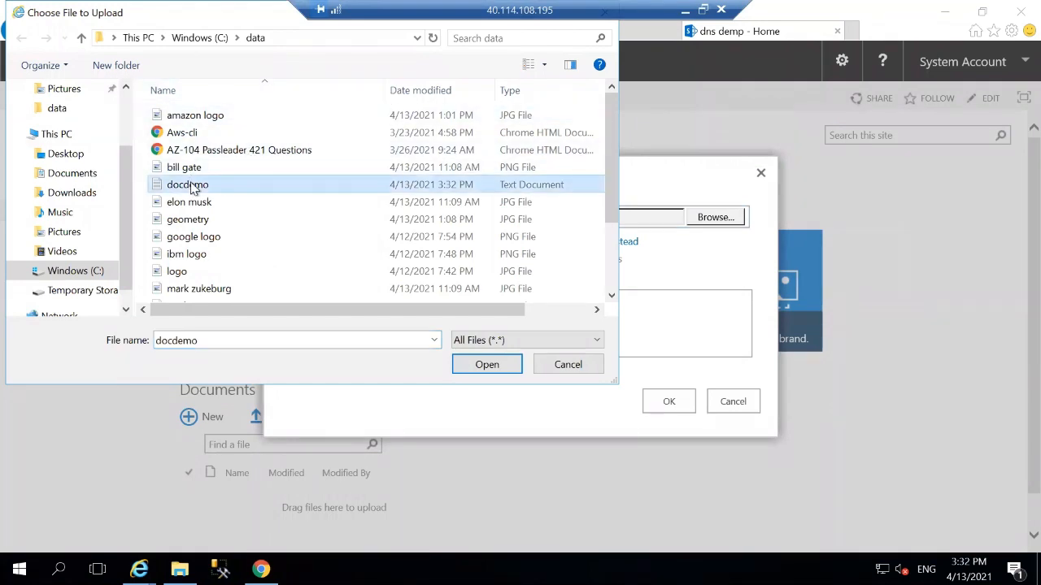
click(483, 366)
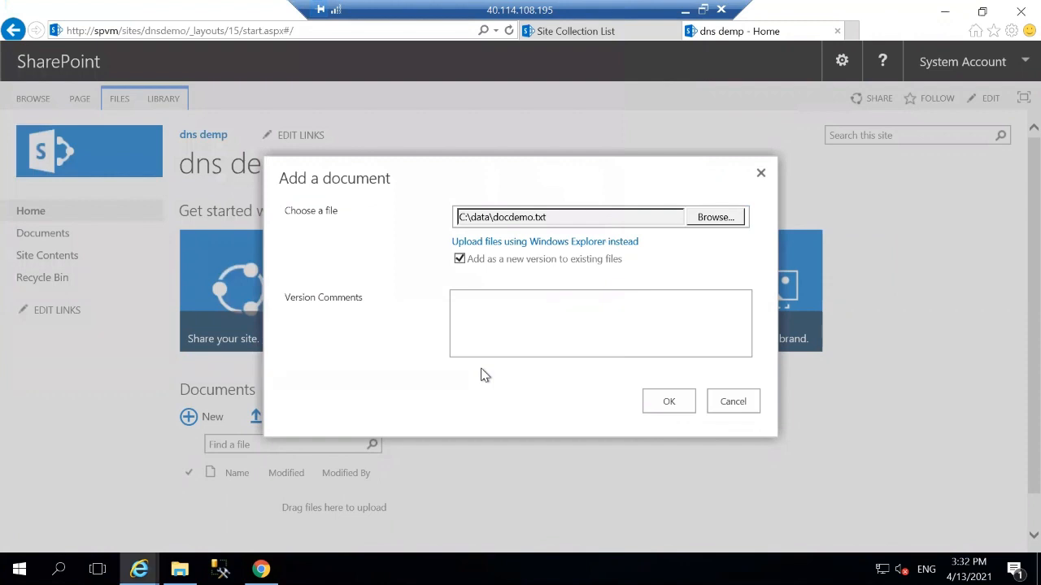
click(665, 401)
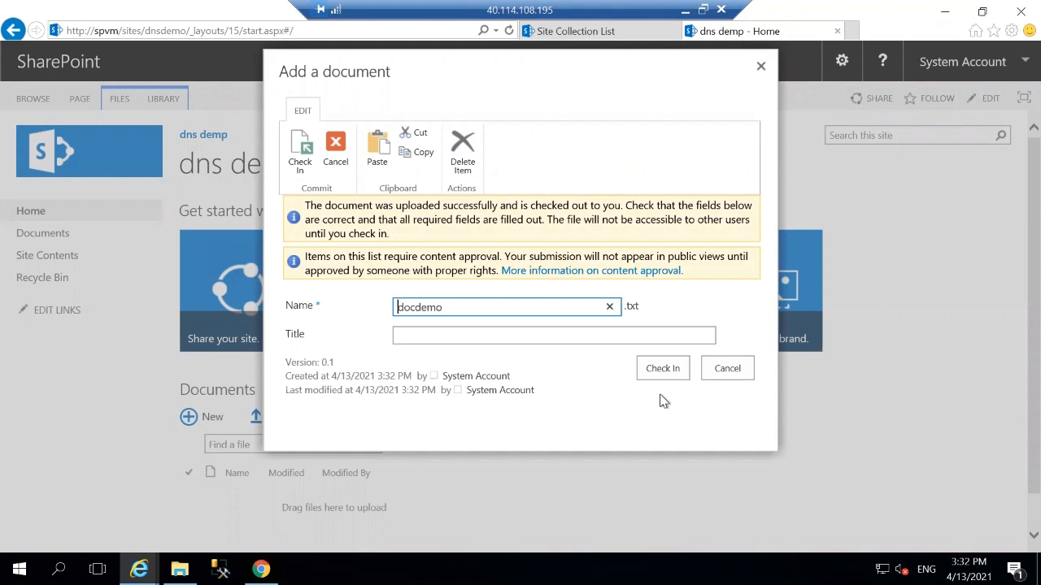
Give the uploaded docdemo file the title "DocDemo V1" and check it in.
click(559, 335)
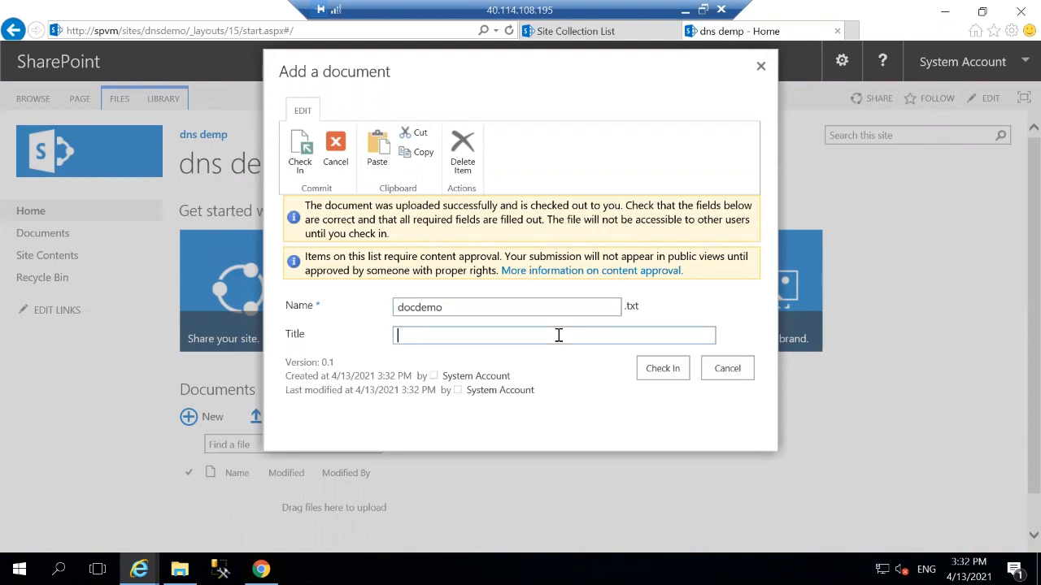
text(Ddo)
key(BackSpace)
key(BackSpace)
text(ocDemo V1)
click(660, 367)
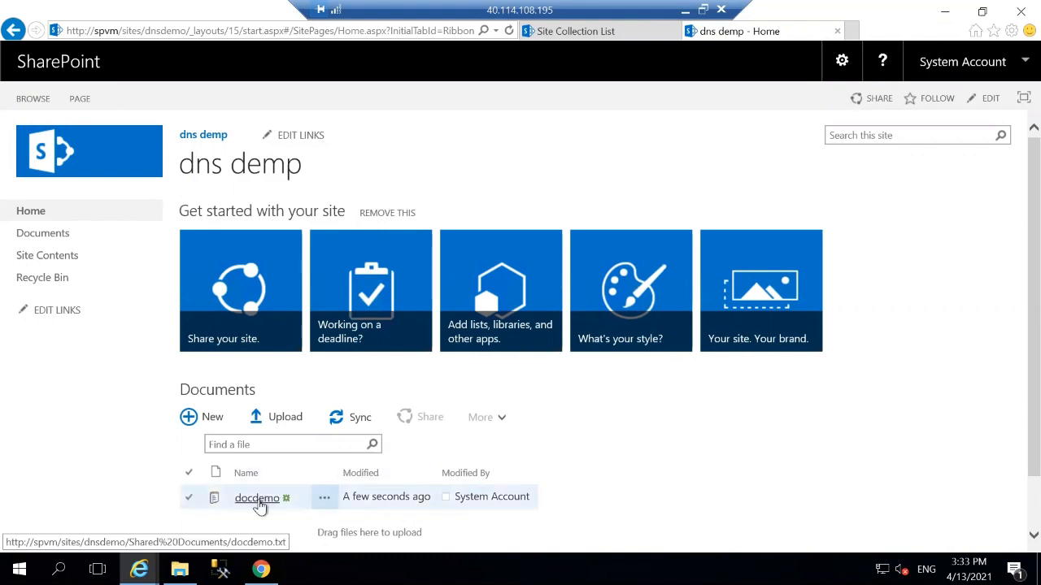
View the content of the docdemo file and return to the site's home page.
click(258, 499)
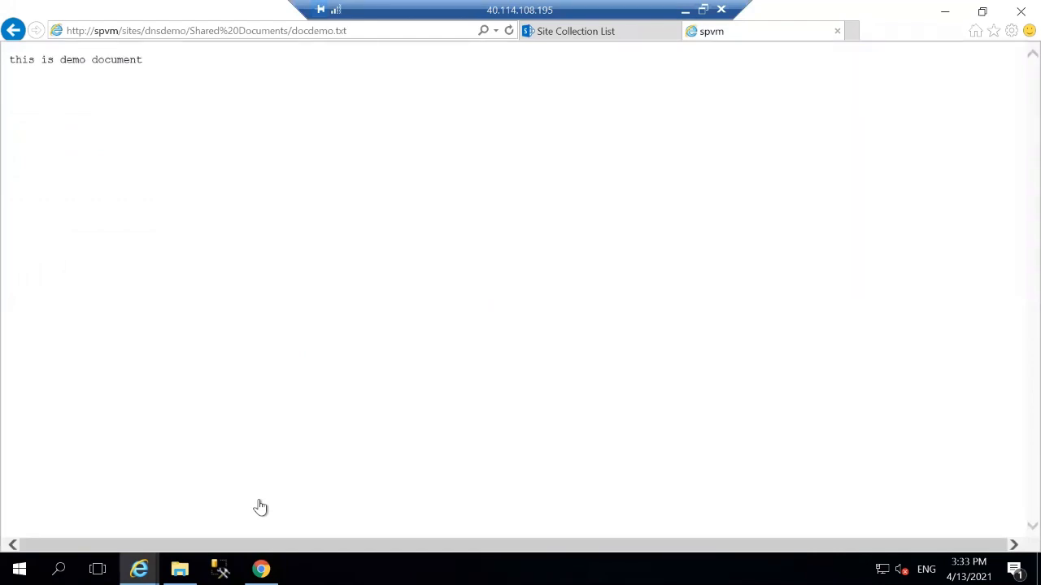
click(13, 32)
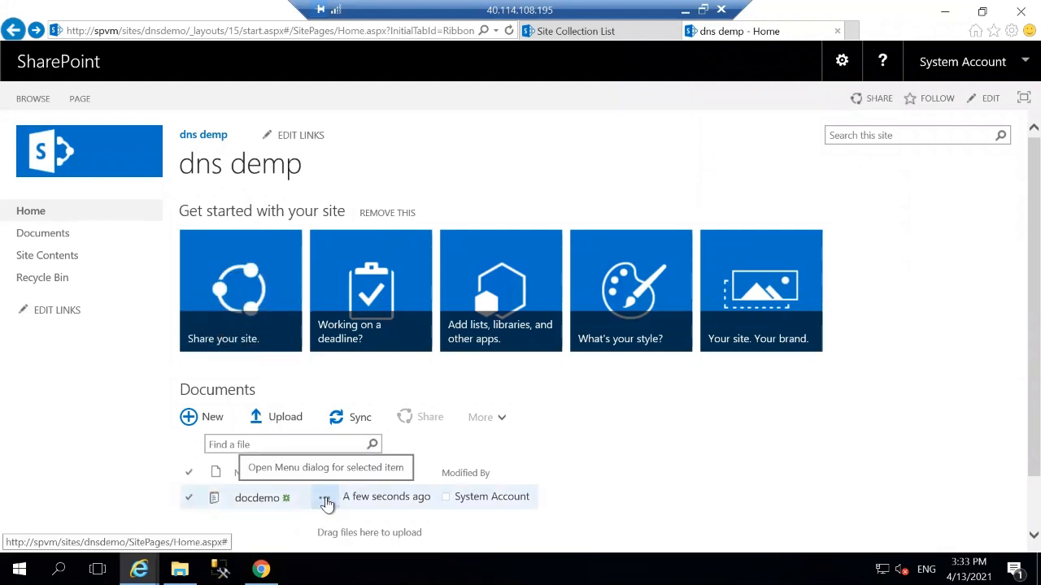
Share the dns demp site with the two suggested users whose names start with "t".
click(860, 106)
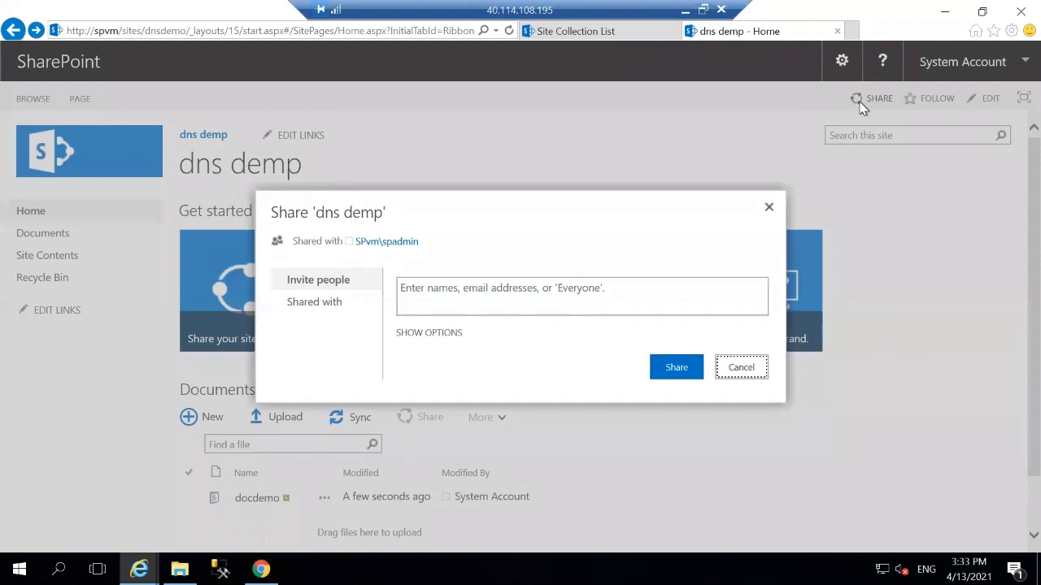
click(625, 288)
text(t)
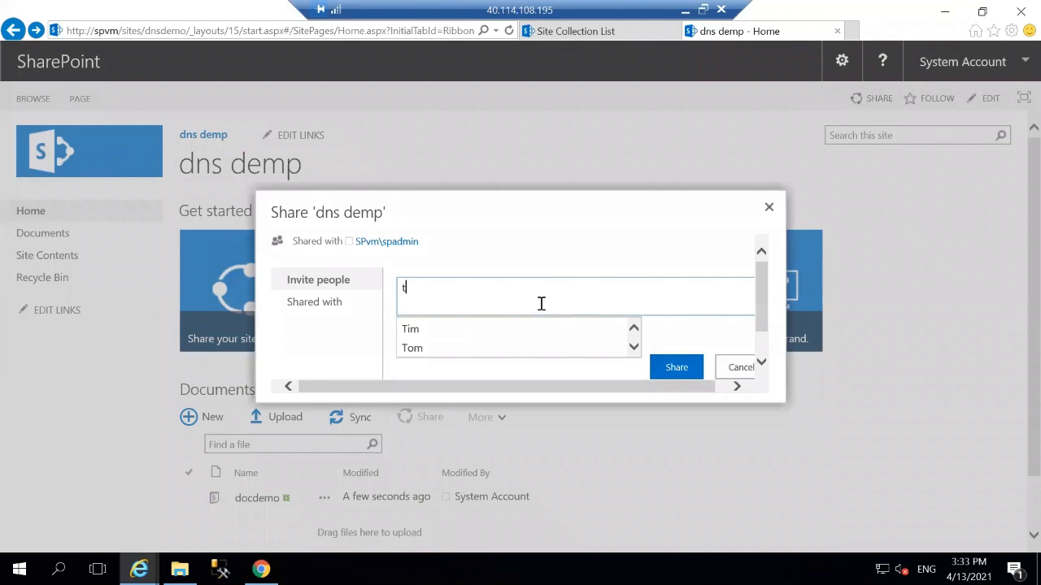
click(460, 330)
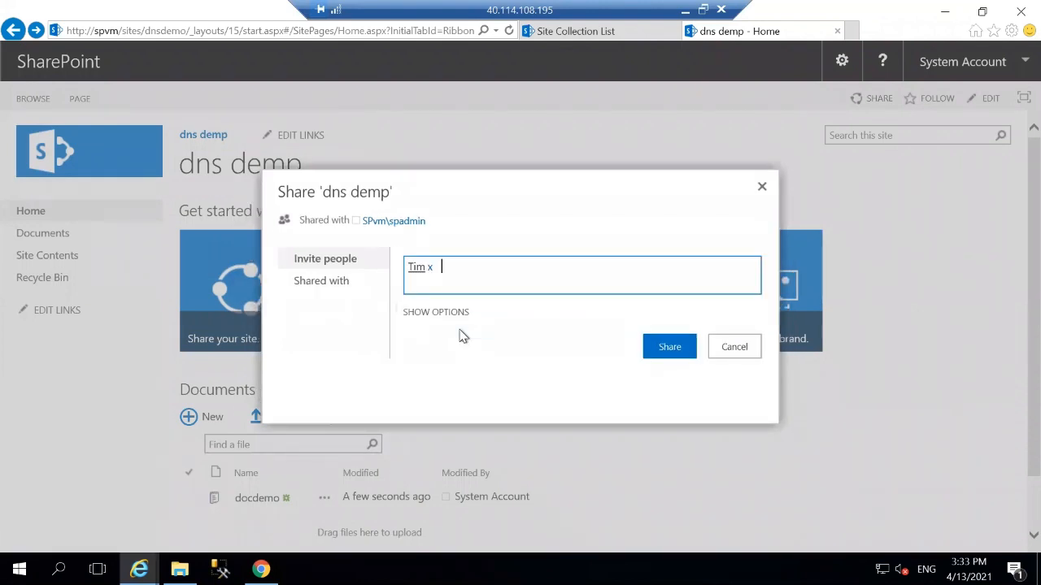
text(t)
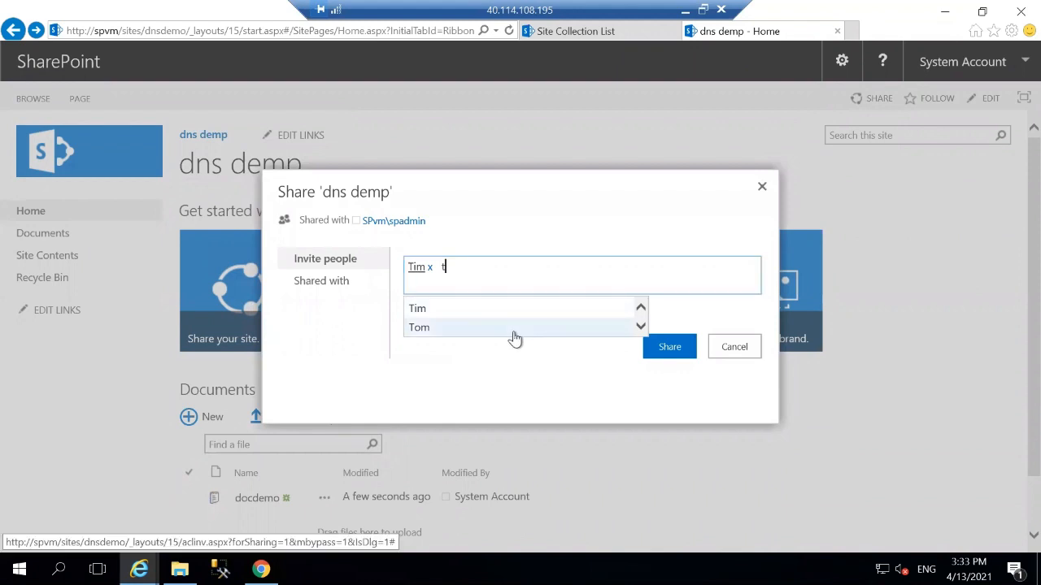
click(516, 329)
click(687, 351)
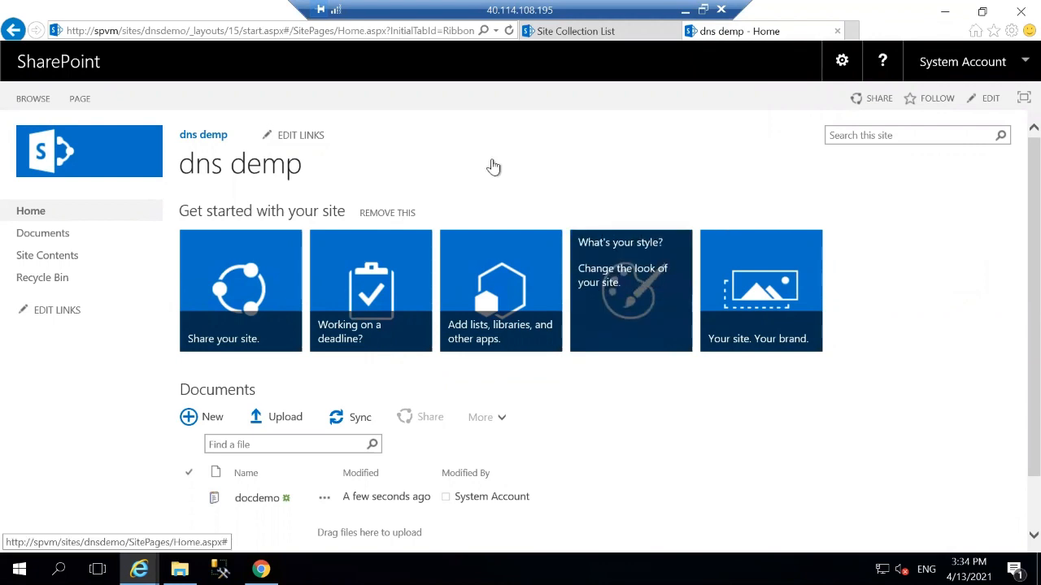
click(196, 34)
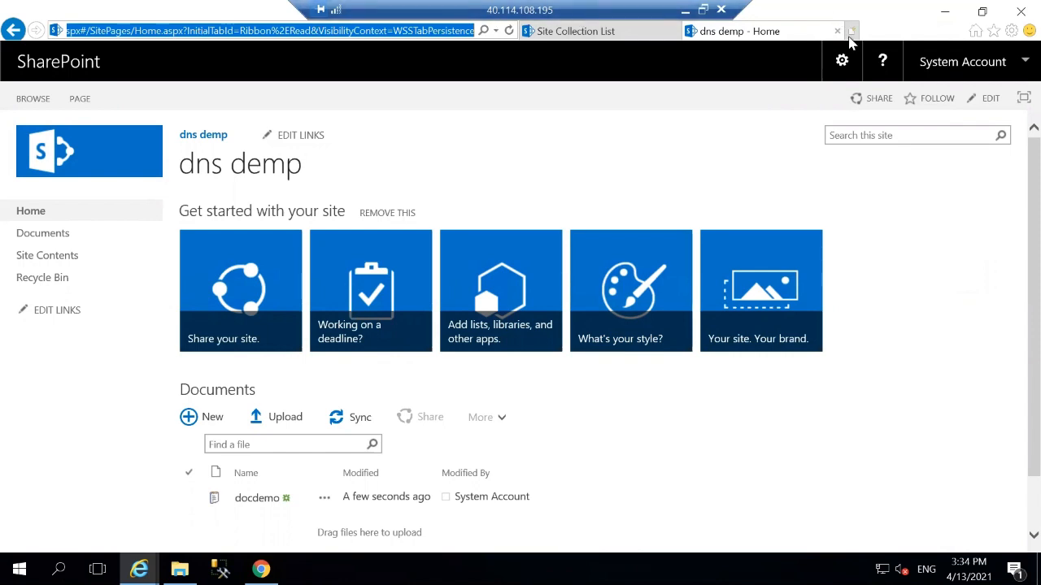
click(850, 36)
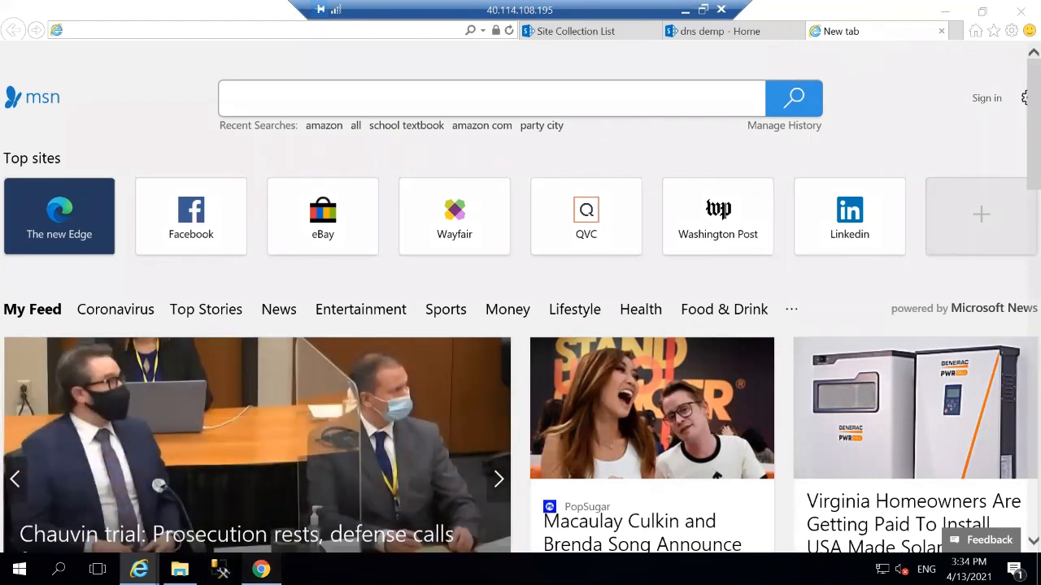
click(261, 569)
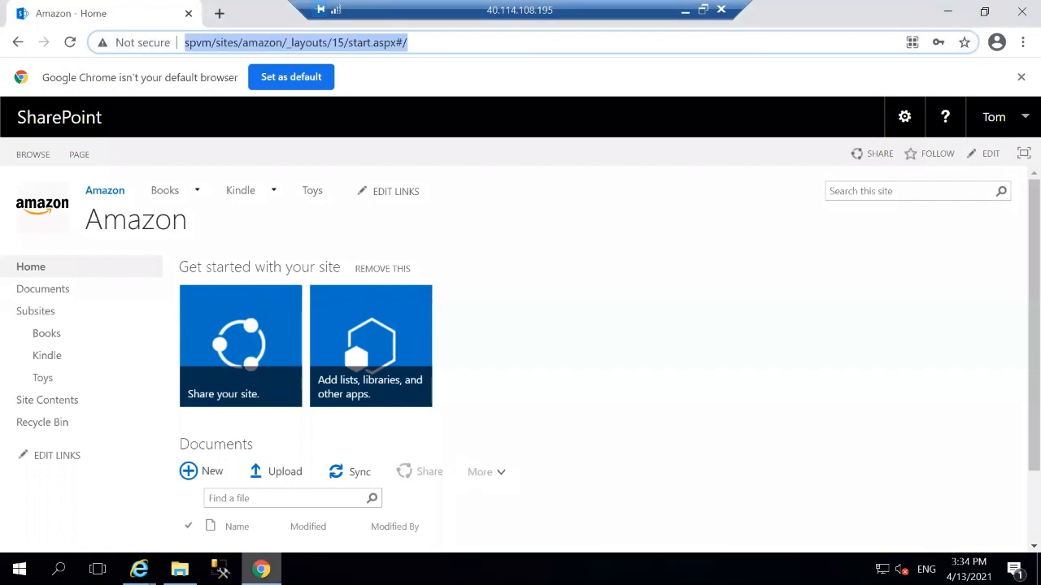
text(http://spvm/sites/dnsdemo)
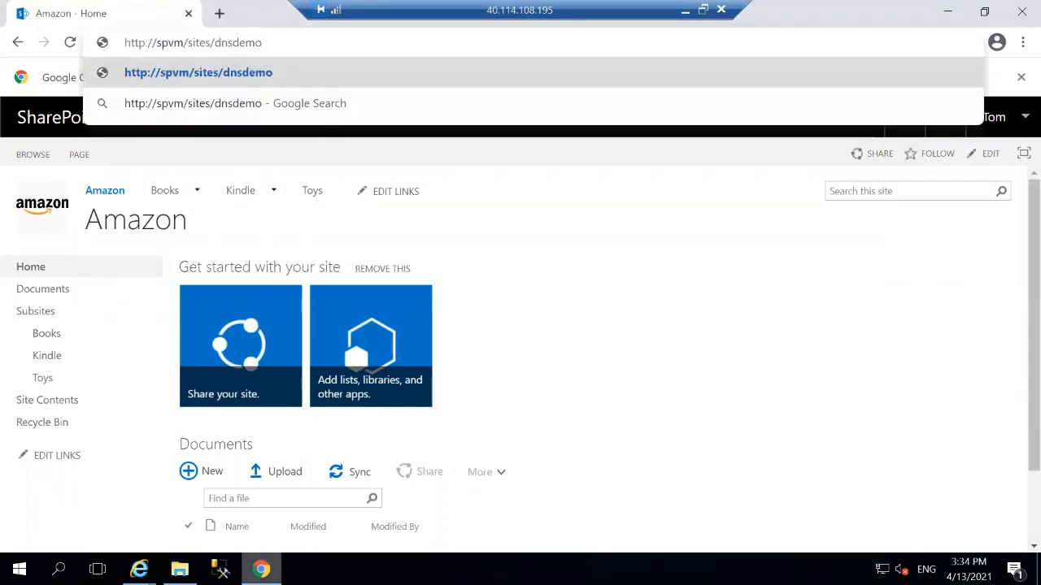
key(Return)
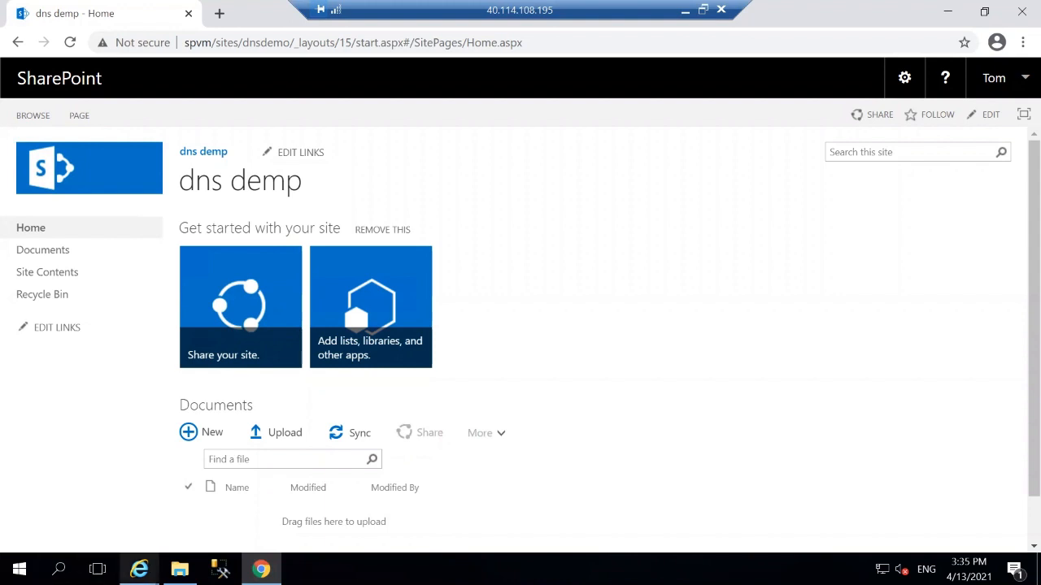
Switch to Internet Explorer and share the docdemo document with the two suggested users whose names start with "t", with edit permission.
click(139, 569)
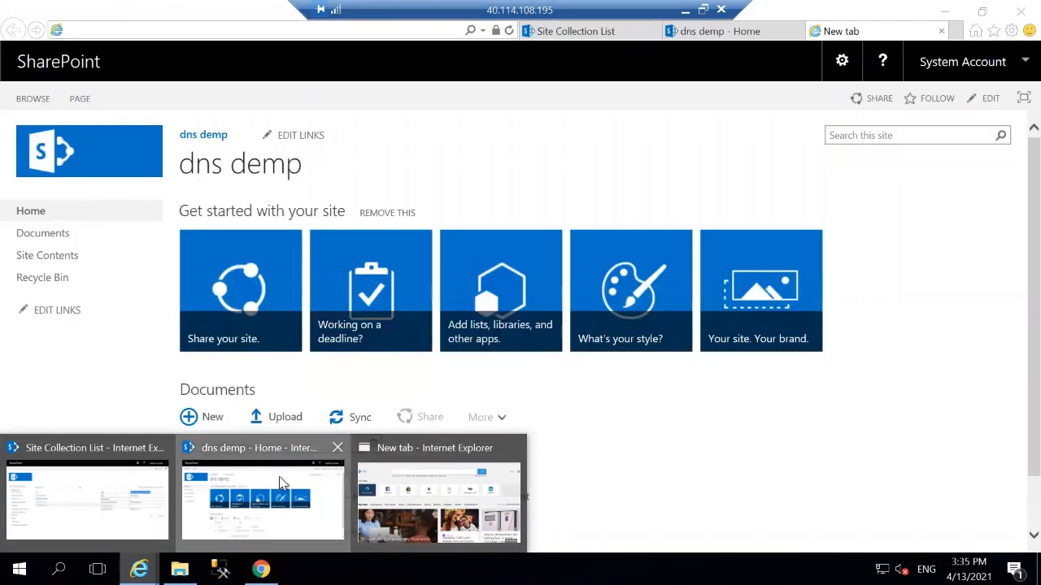
click(280, 482)
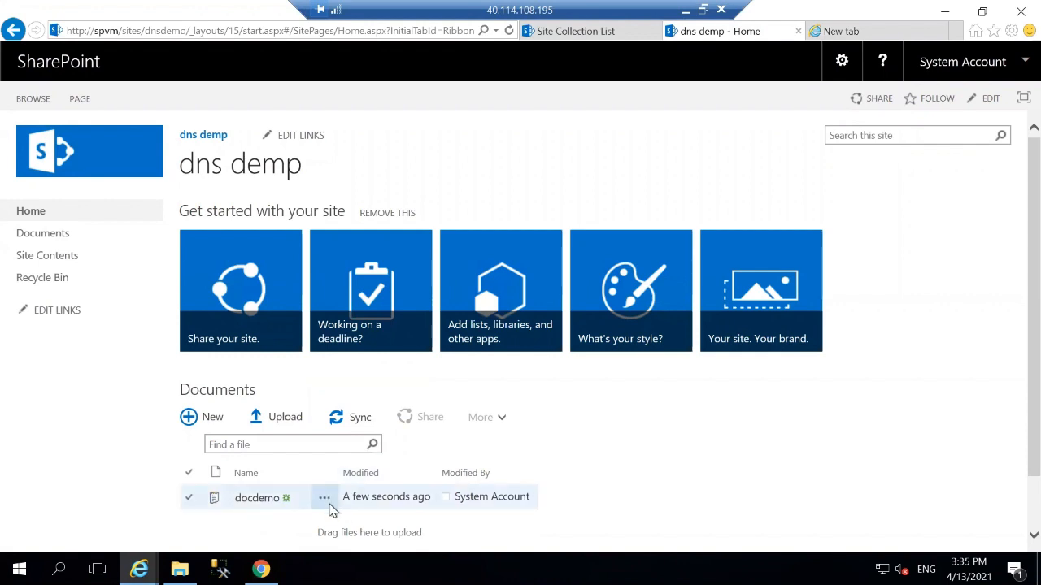
click(325, 504)
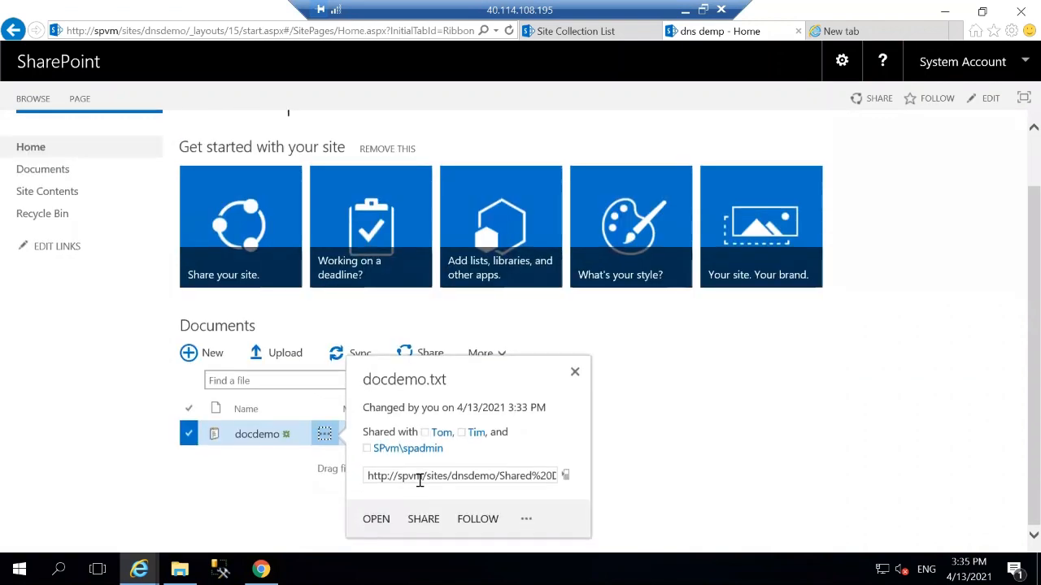
click(420, 523)
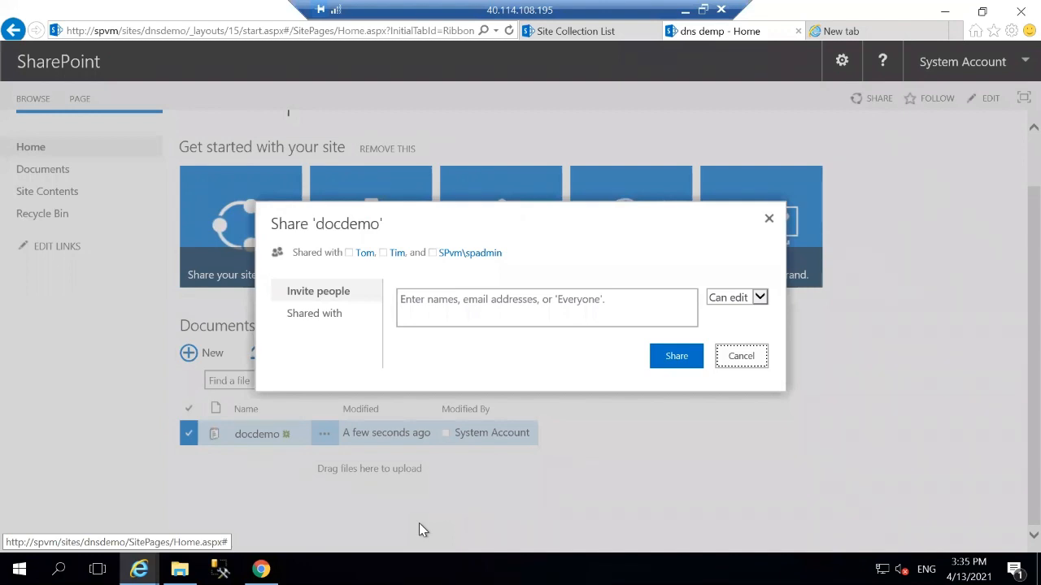
click(463, 309)
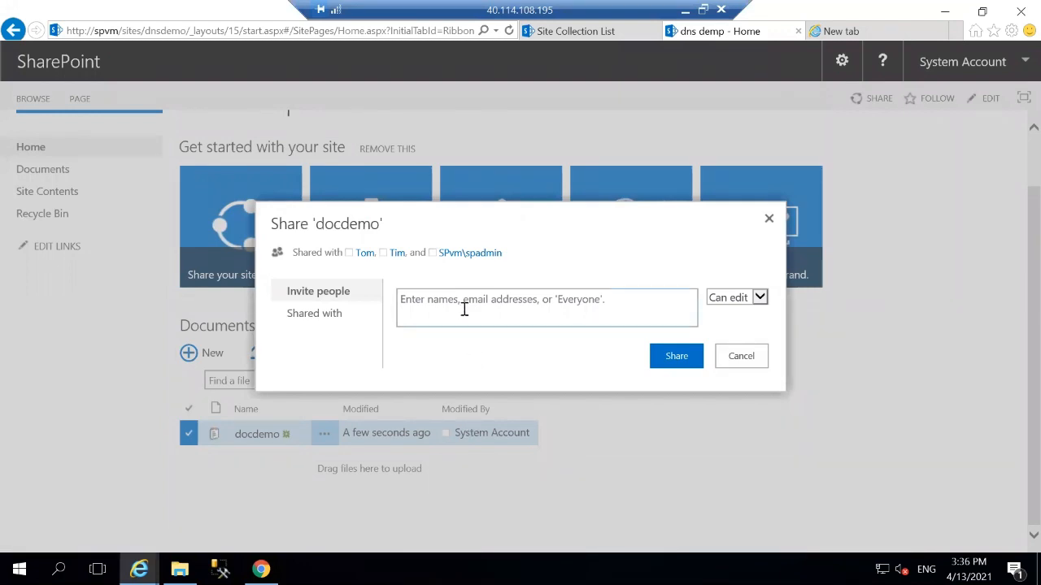
text(t)
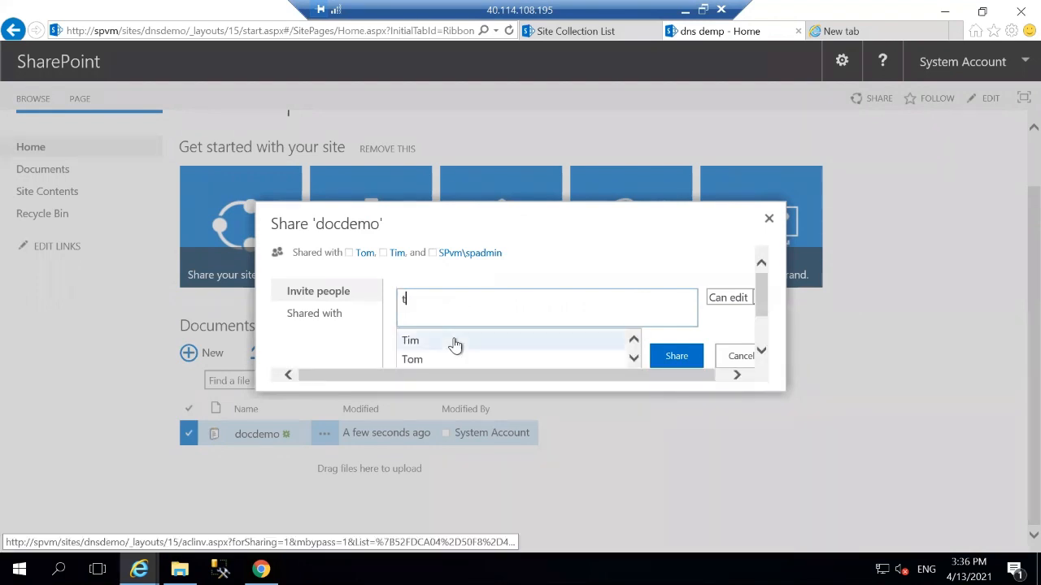
click(454, 342)
text(t)
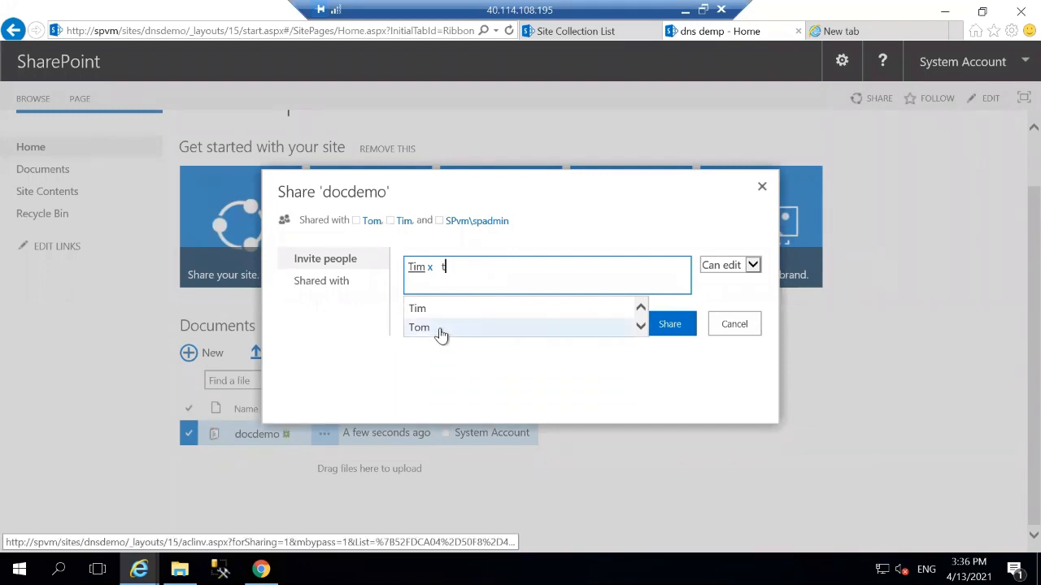
click(440, 329)
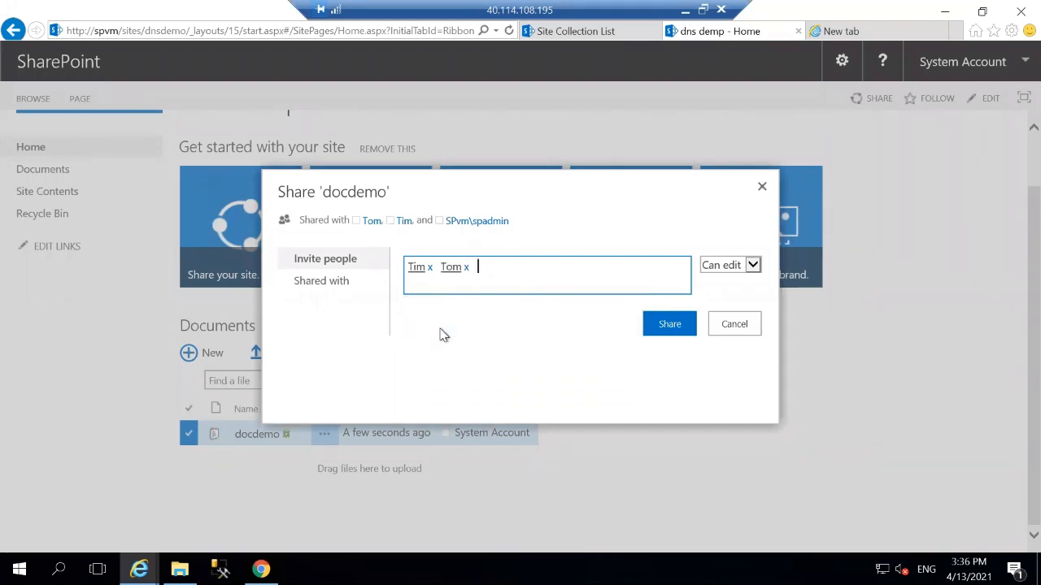
click(677, 327)
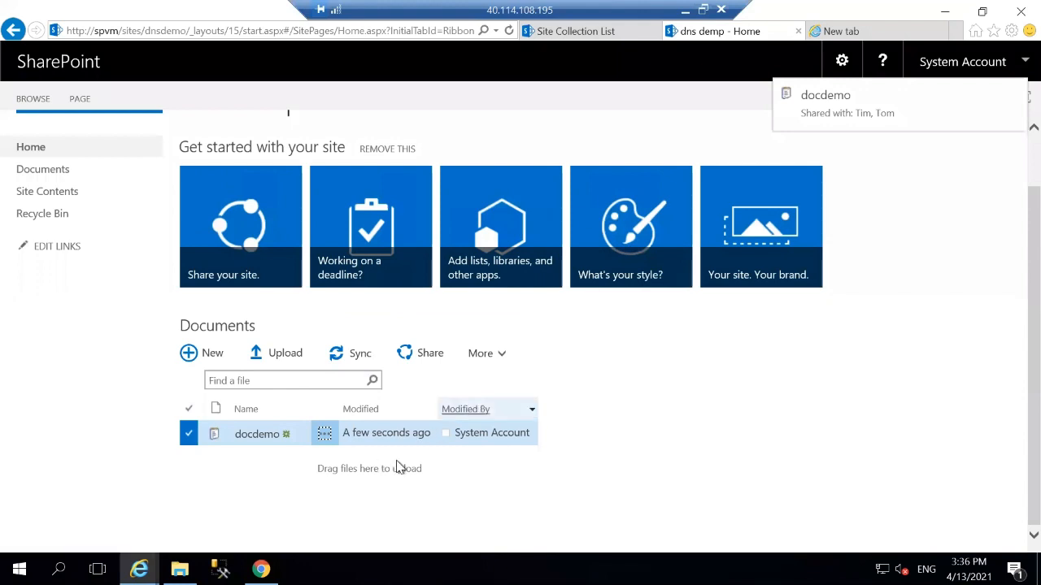
Switch to Chrome and reload the dns demp home page to check the Documents list as the other user.
click(260, 570)
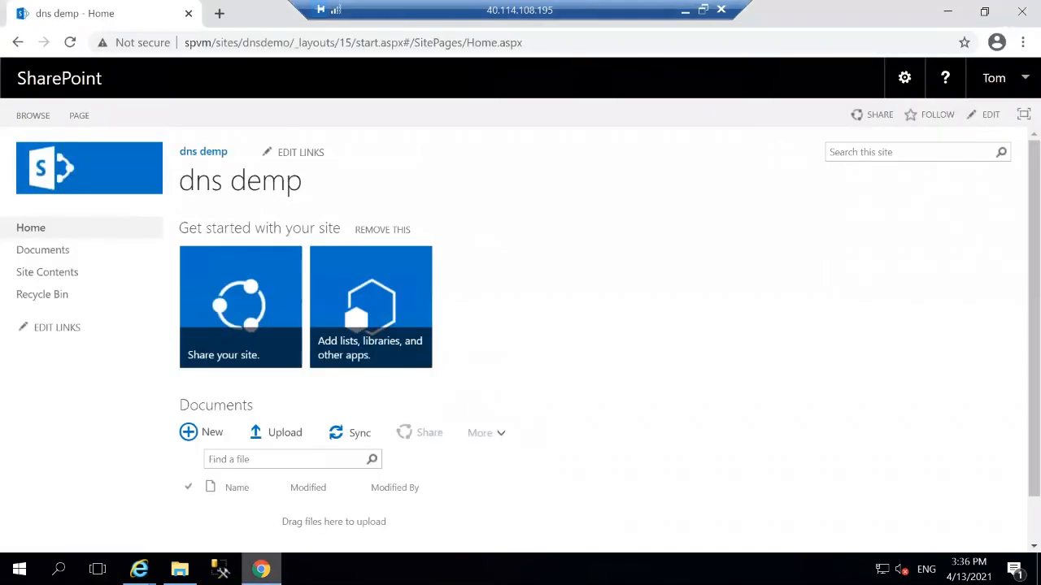
click(71, 42)
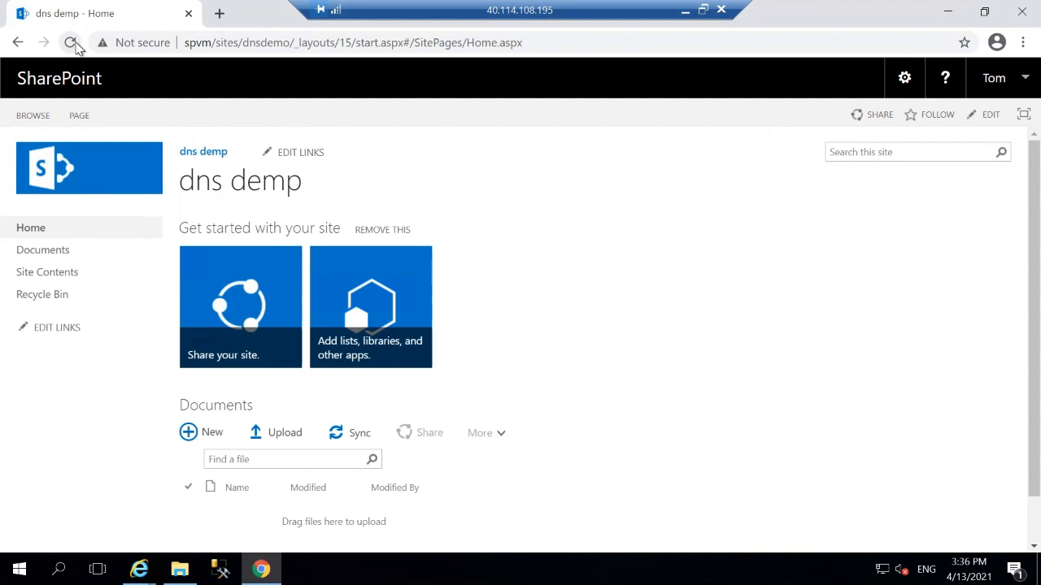
click(71, 42)
click(140, 569)
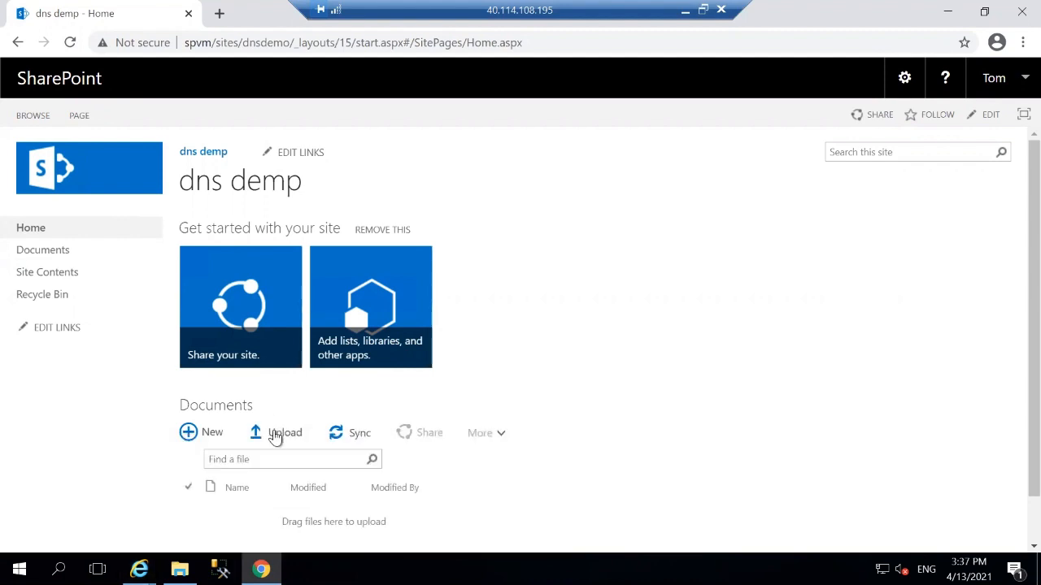
Start a document upload to the Documents library and browse to the data folder on Windows (C:).
click(275, 431)
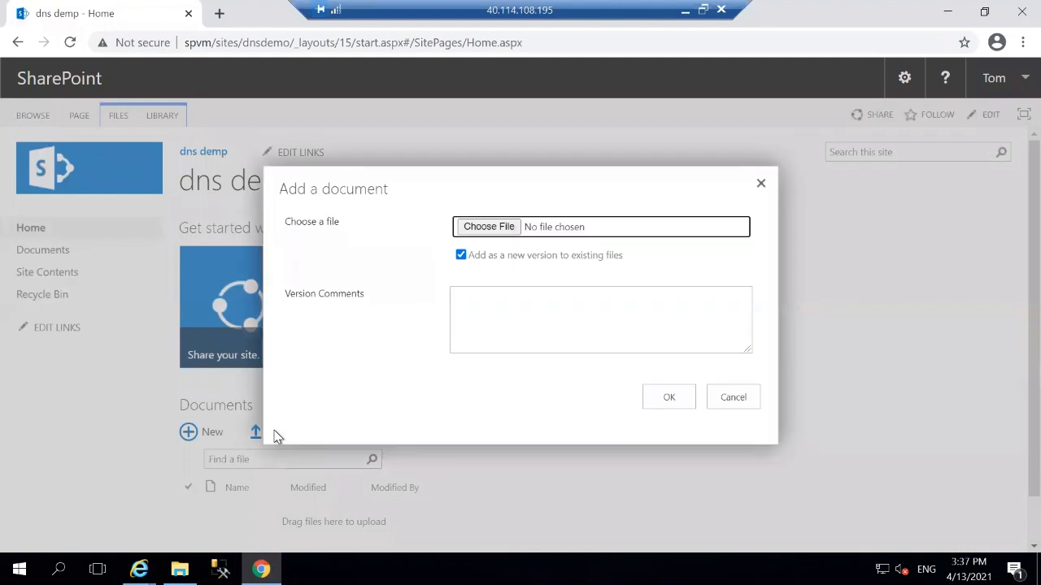
click(504, 230)
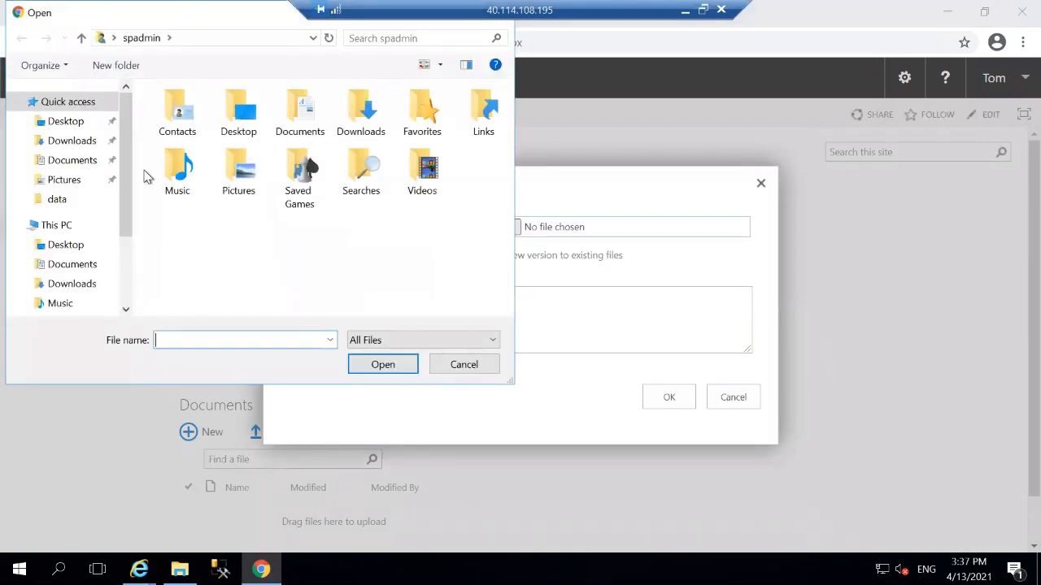
scroll(38, 244, down, 2)
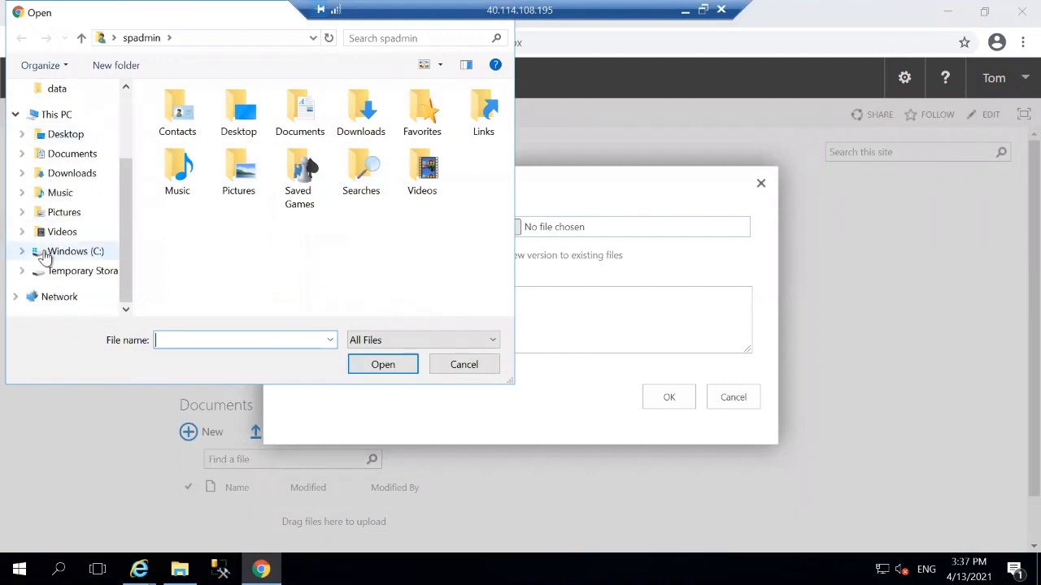
click(71, 252)
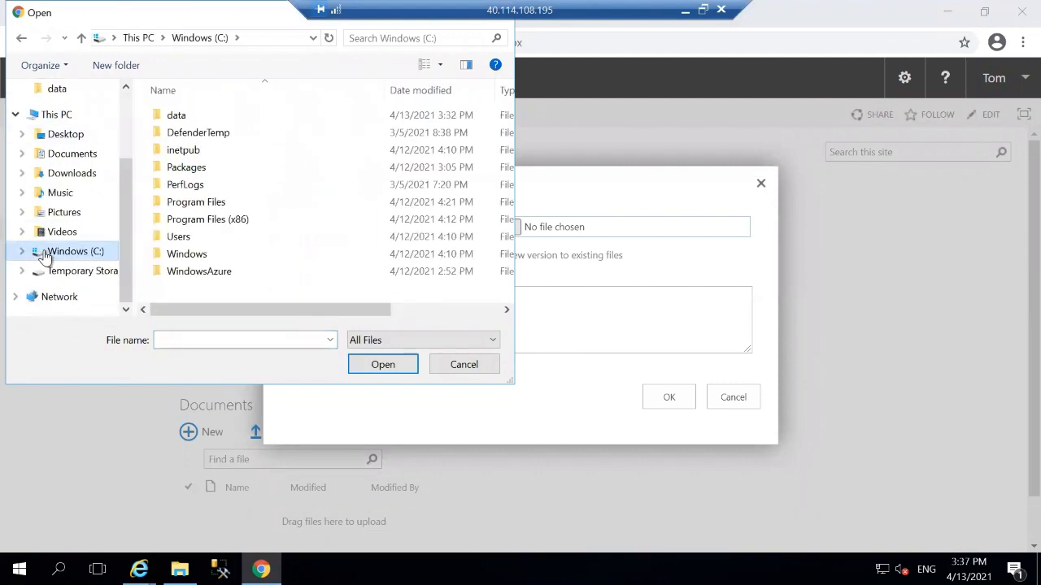
click(195, 120)
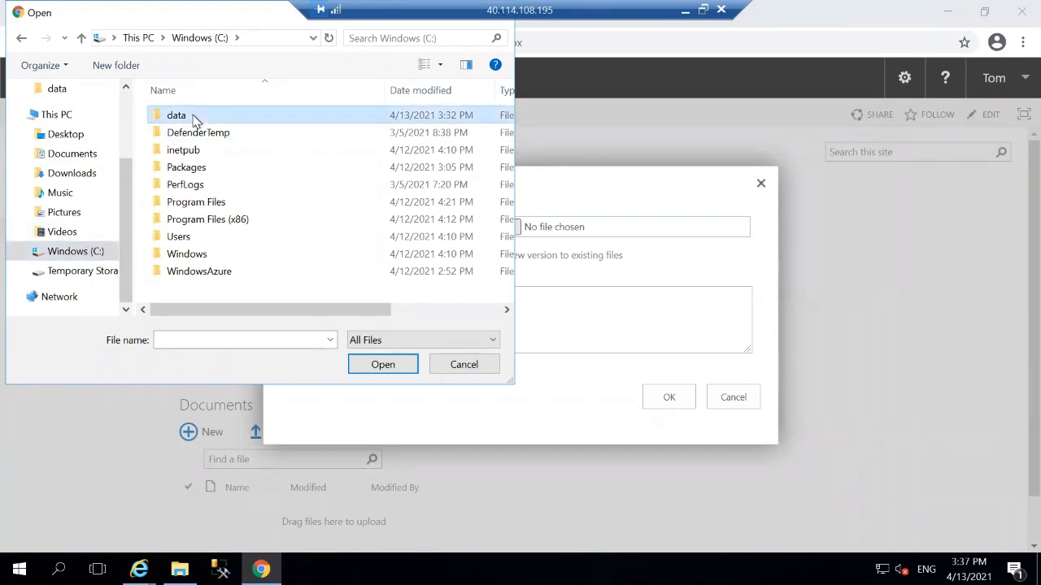
click(194, 116)
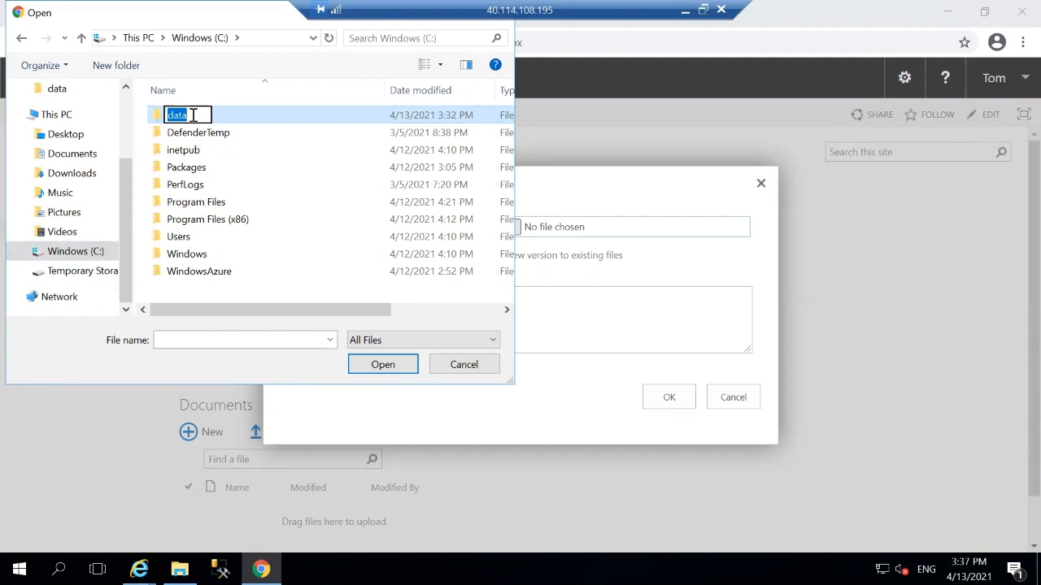
click(224, 120)
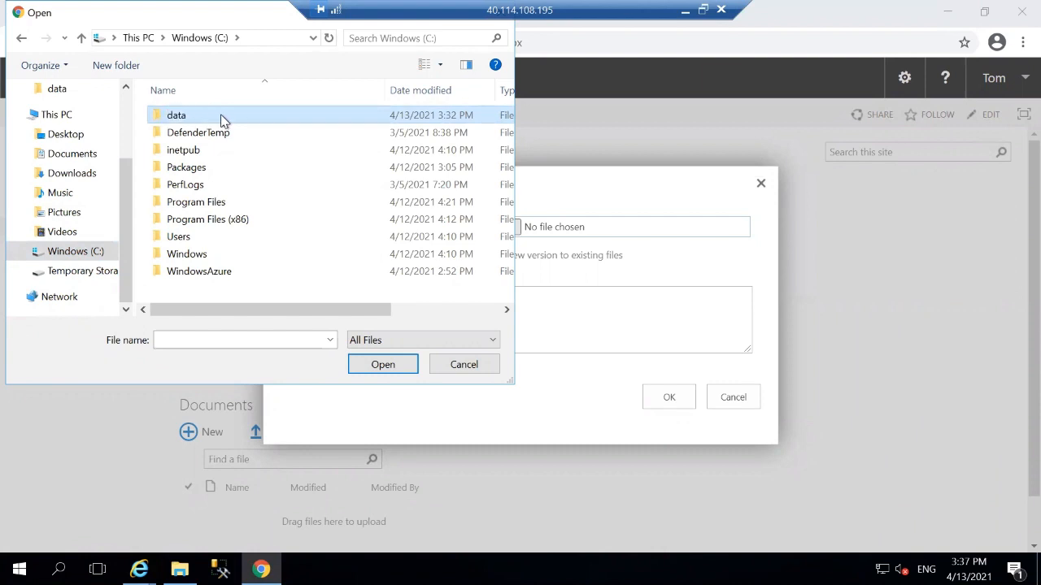
click(222, 115)
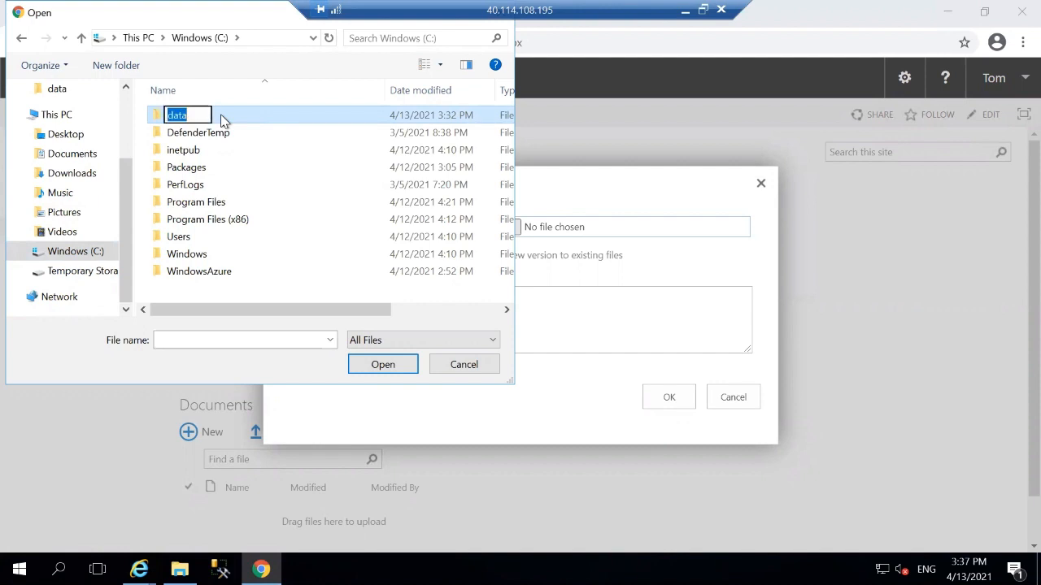
click(221, 114)
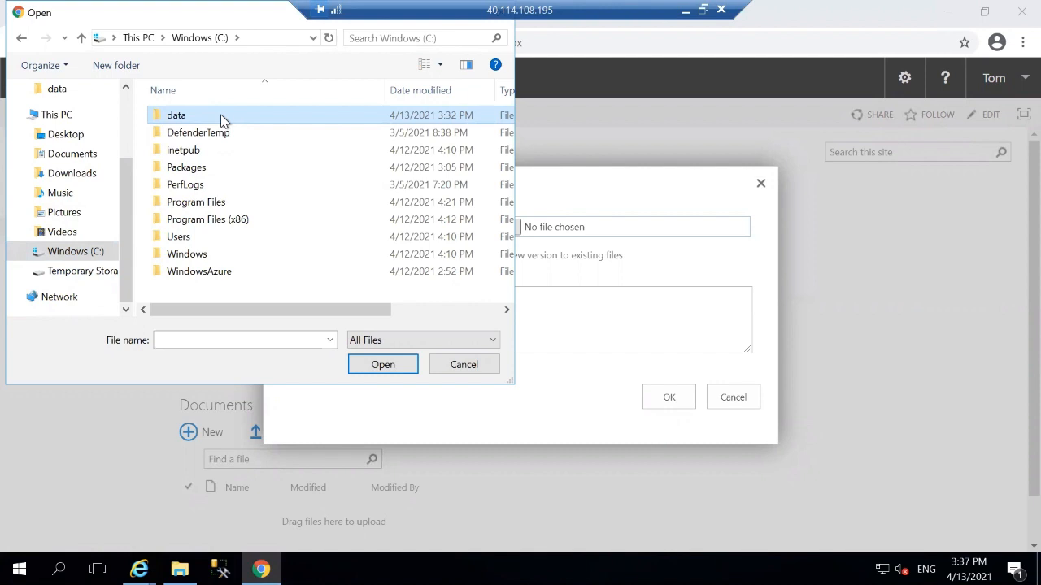
right_click(222, 118)
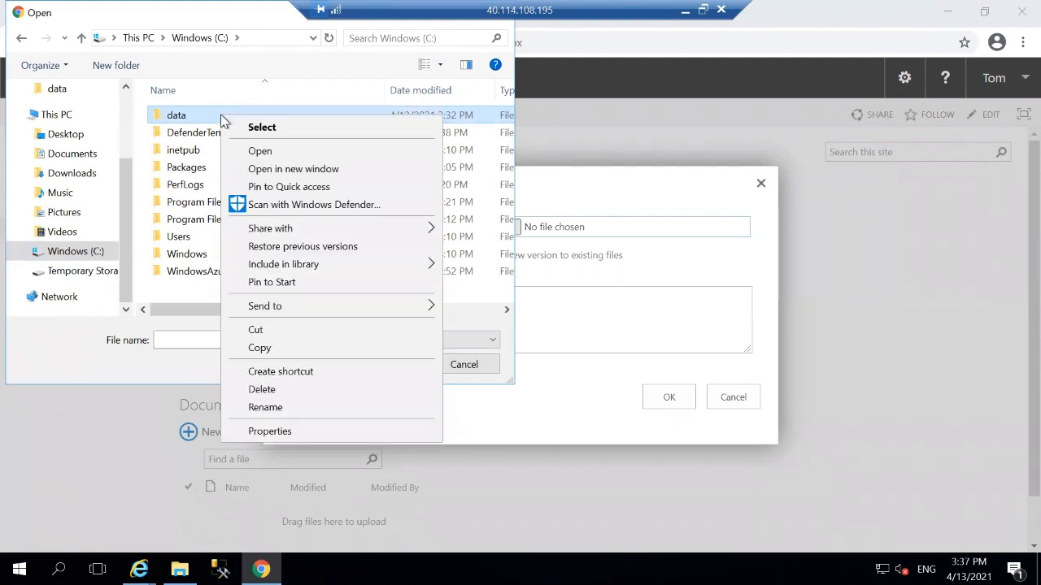
click(244, 128)
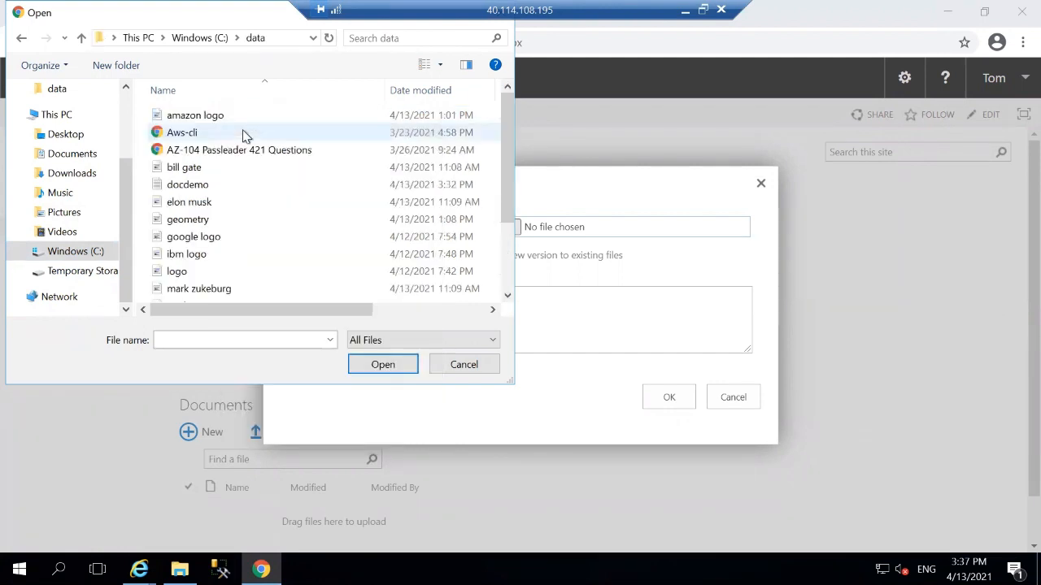
Rename the docdemo file in the data folder as docdemos.
click(241, 184)
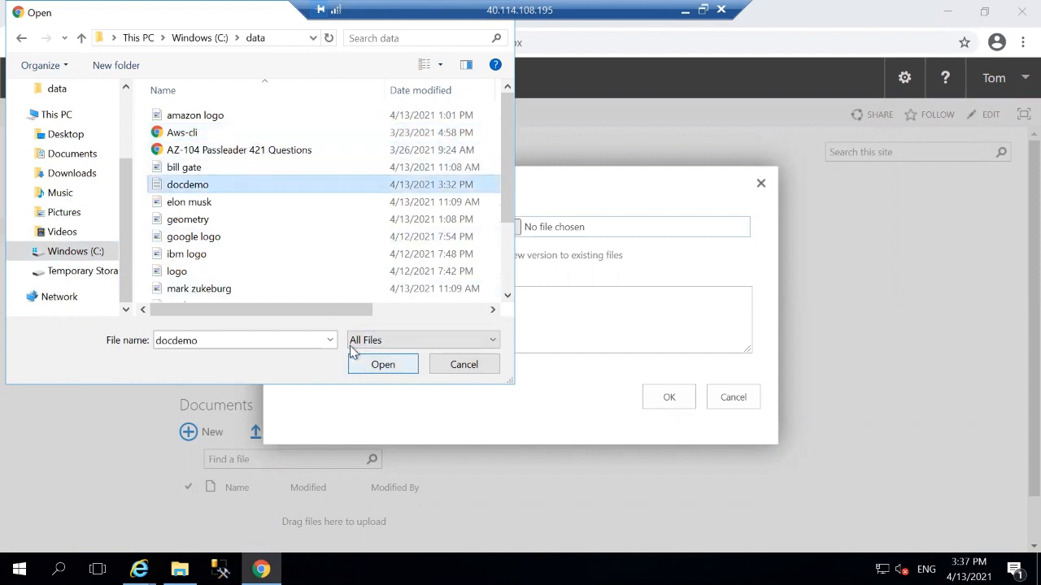
right_click(248, 196)
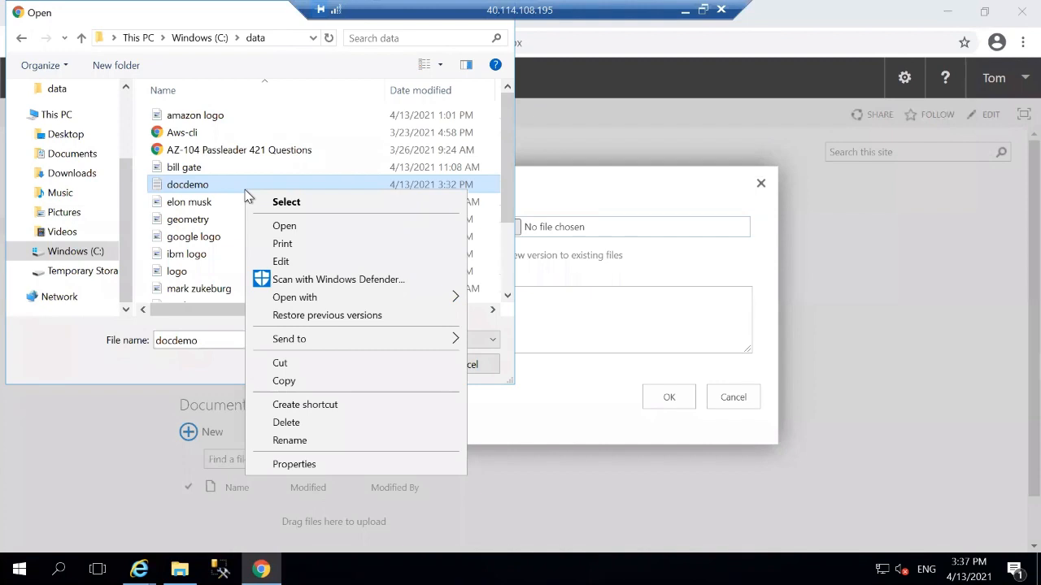
click(317, 438)
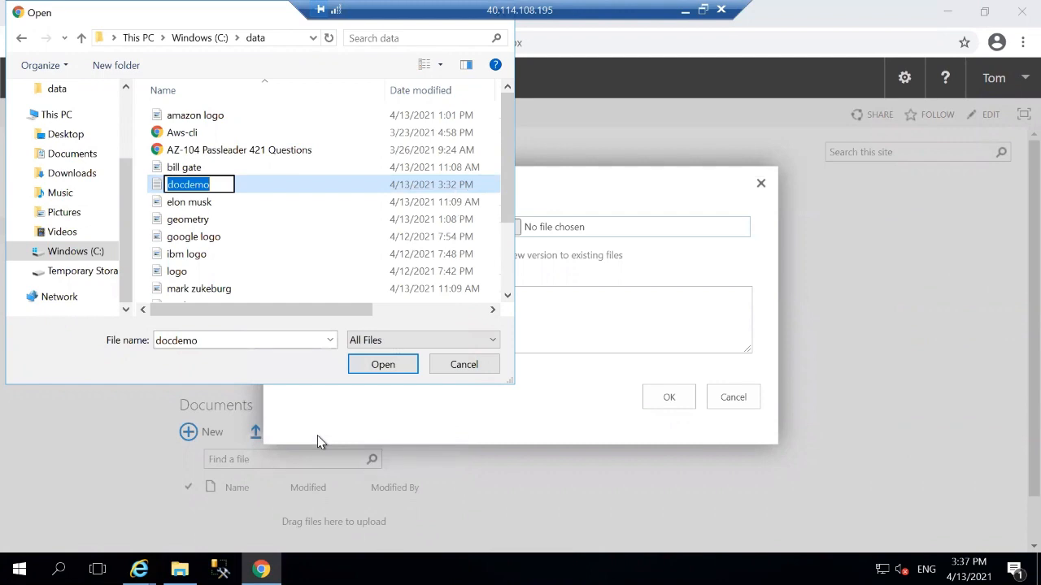
key(End)
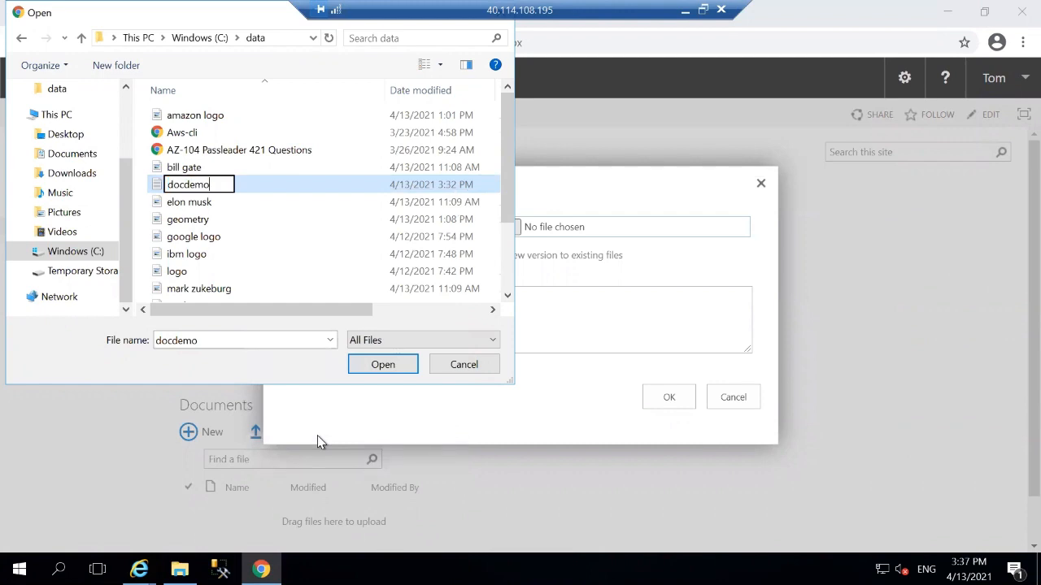
text(s)
click(384, 365)
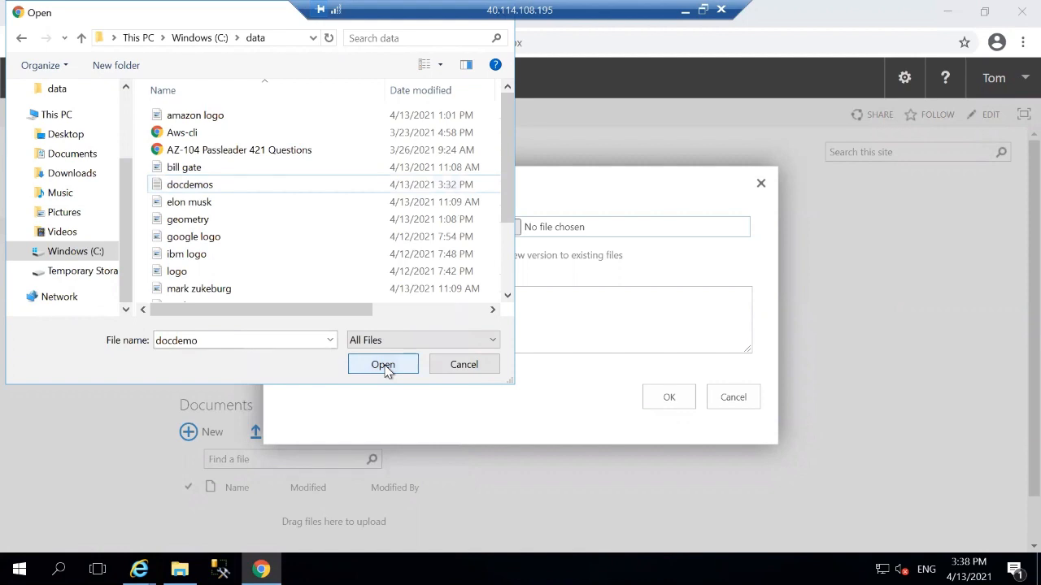
Choose the docdemos file and upload it with the version comment "c".
click(229, 190)
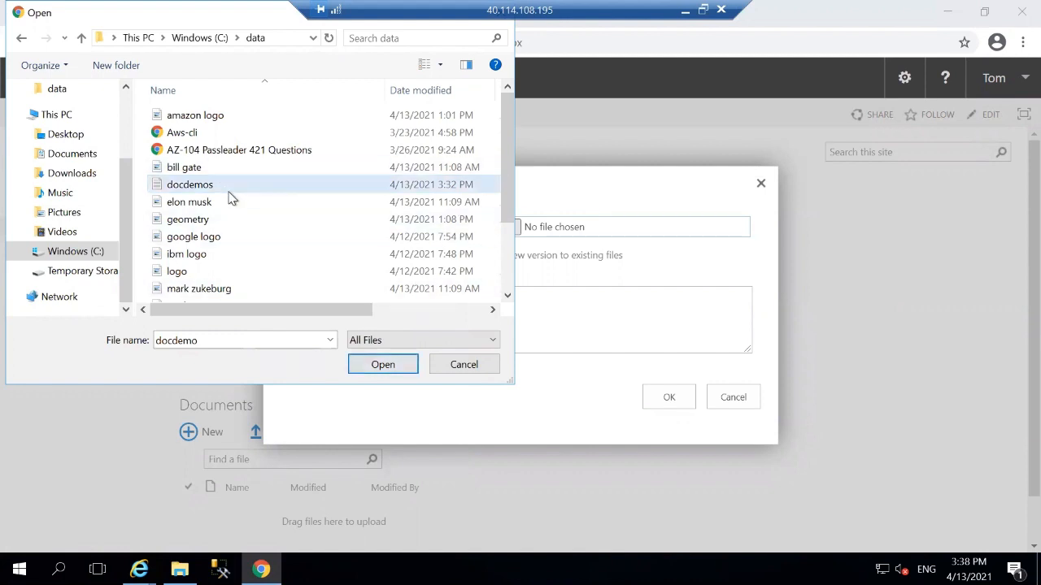
click(380, 363)
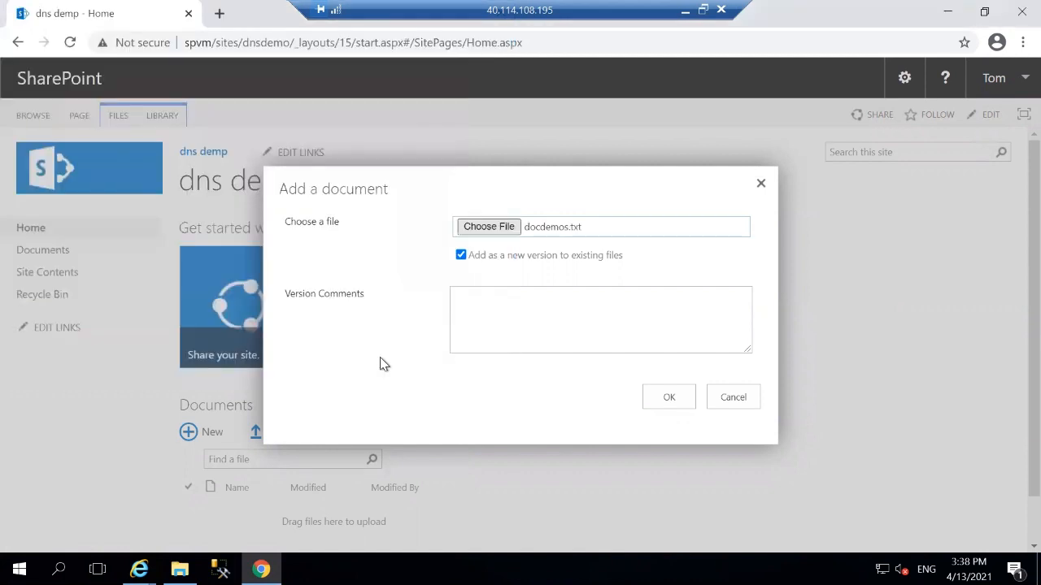
click(482, 322)
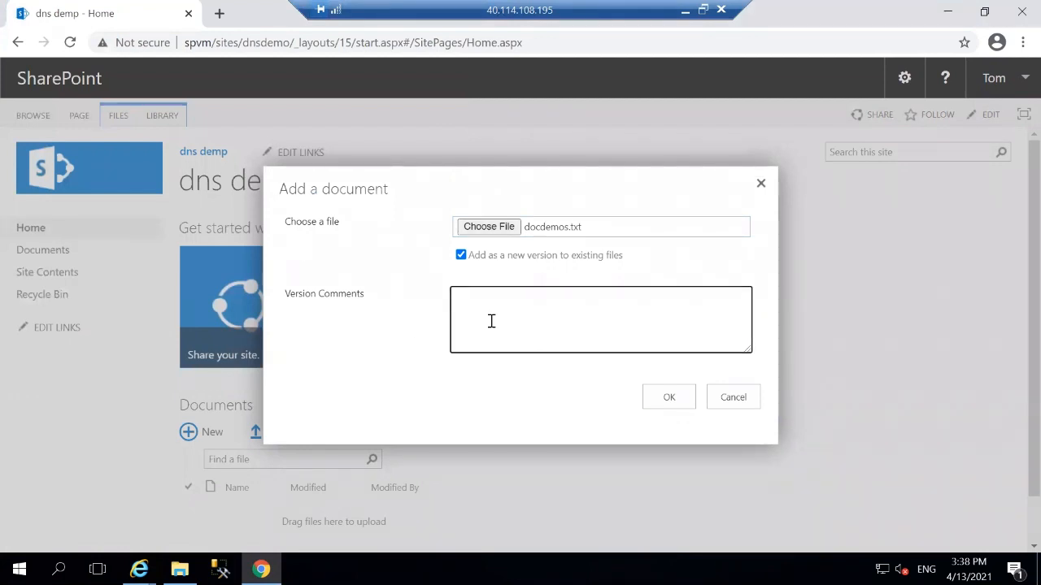
text(c)
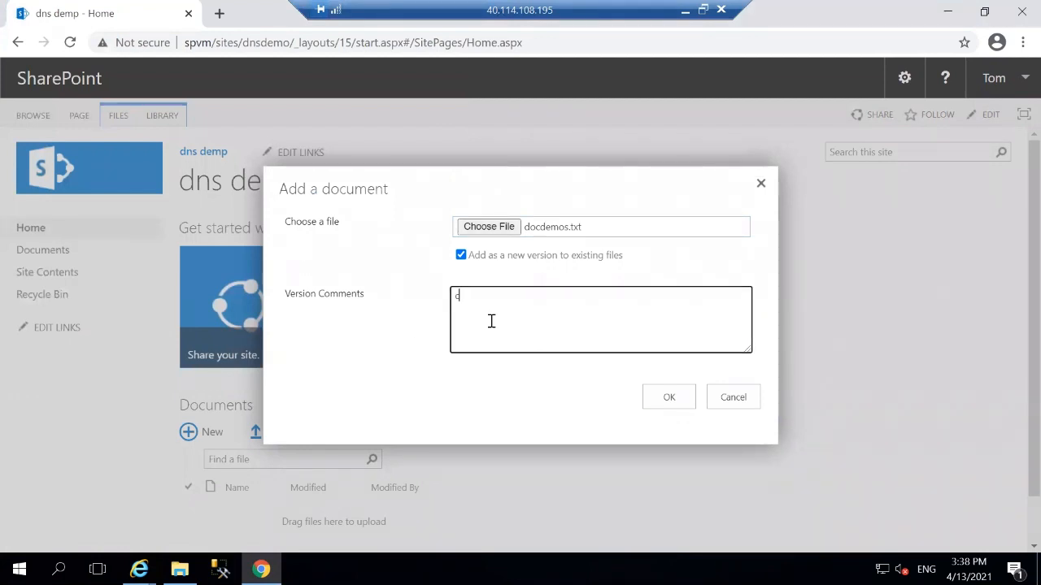
click(659, 397)
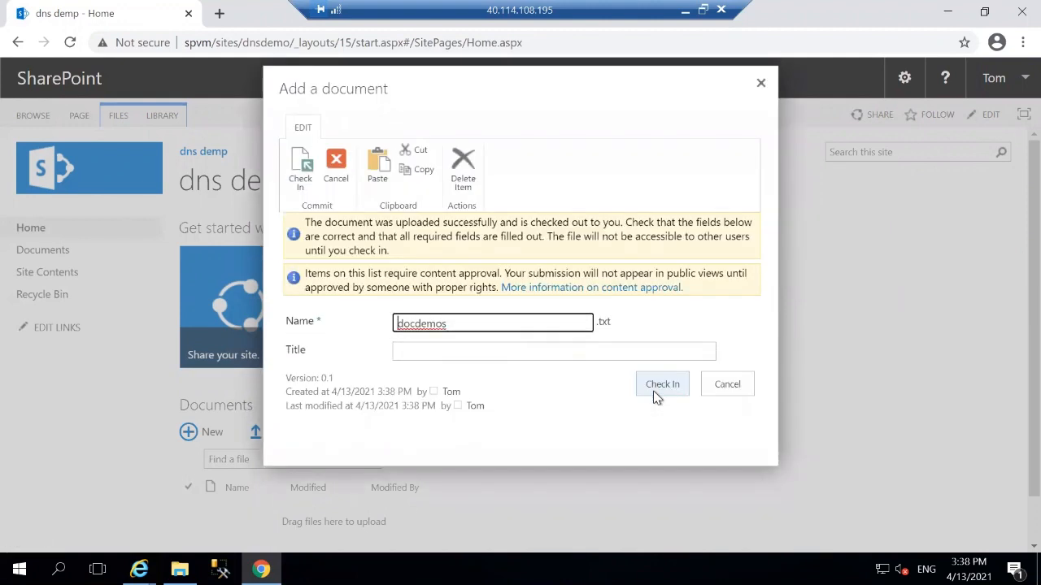
Set the title of the uploaded docdemos file to "Doc Demo" and check the document in.
click(528, 353)
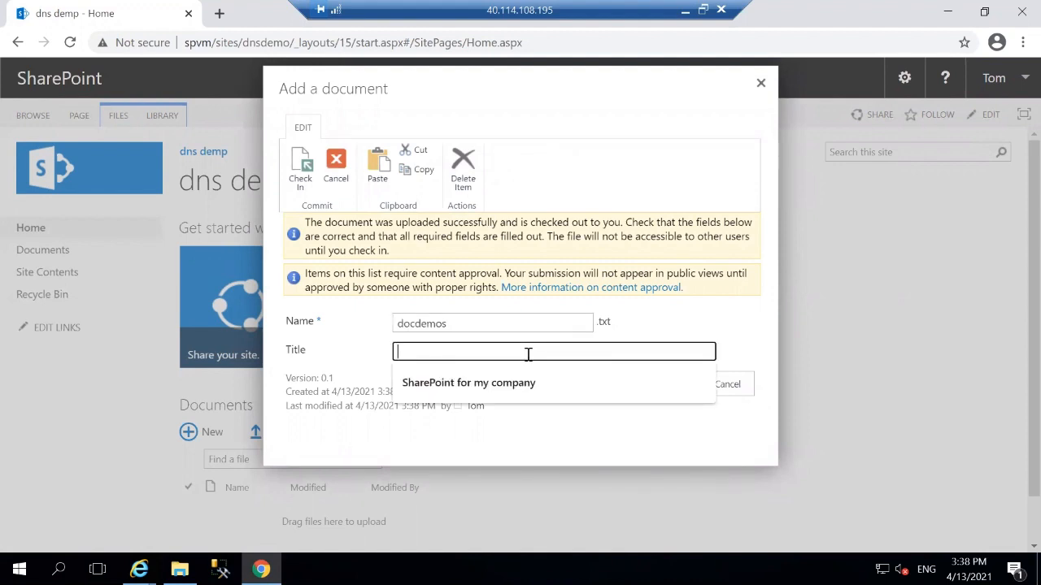
text(Ddoc)
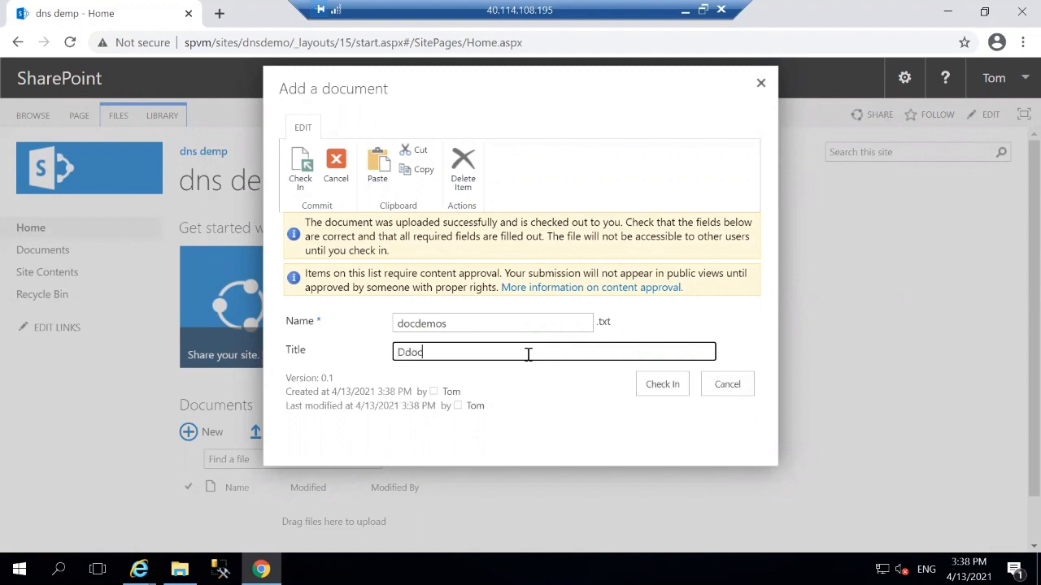
key(BackSpace)
key(BackSpace)
key(BackSpace)
key(BackSpace)
text(oc Ddem)
key(BackSpace)
key(BackSpace)
key(BackSpace)
text(emo)
click(661, 384)
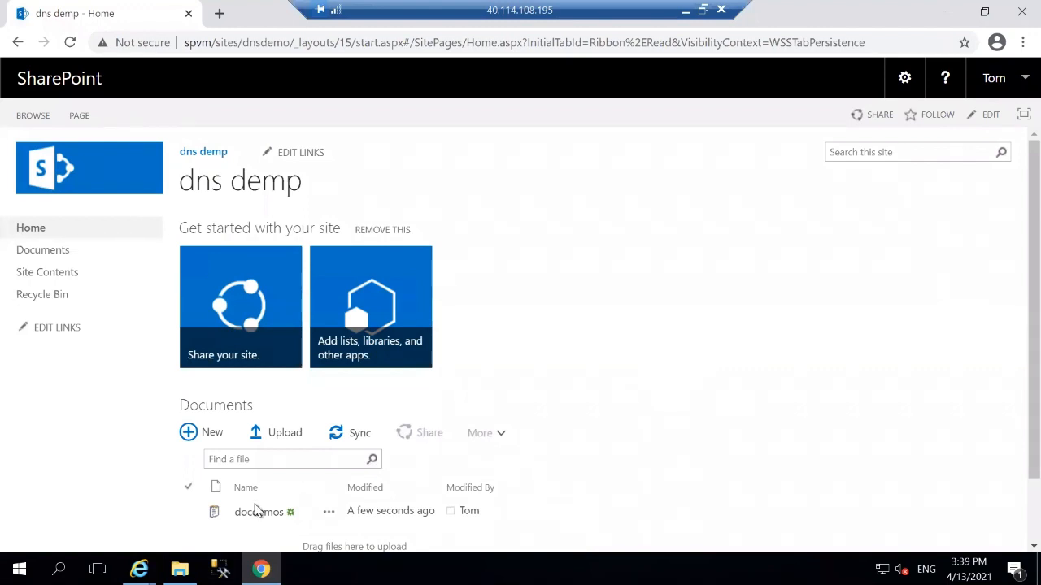
Switch to Internet Explorer and reload the dns demp home page to check the Documents list as System Account.
click(139, 569)
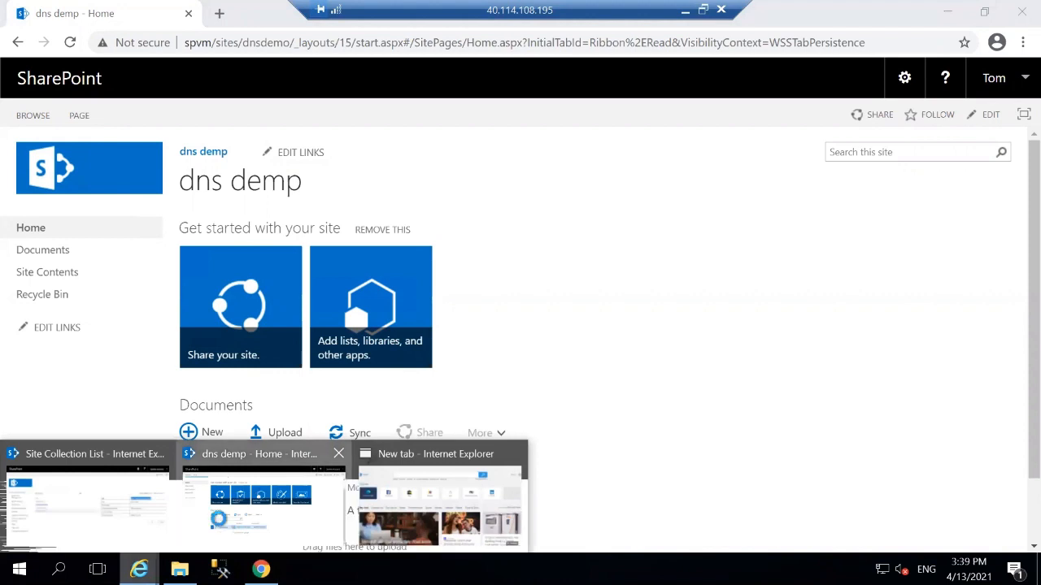
click(219, 519)
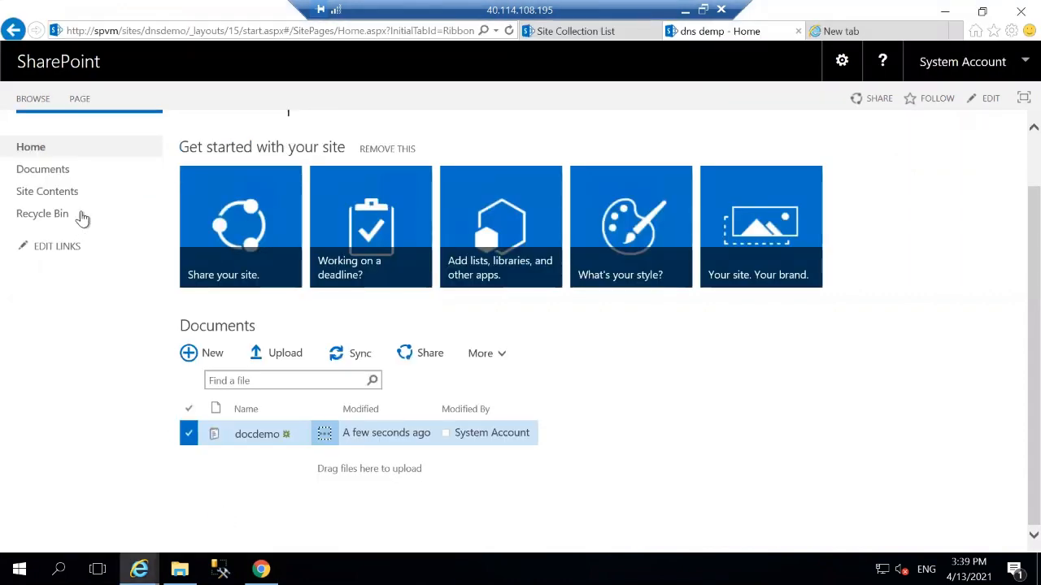
mouse_move(221, 213)
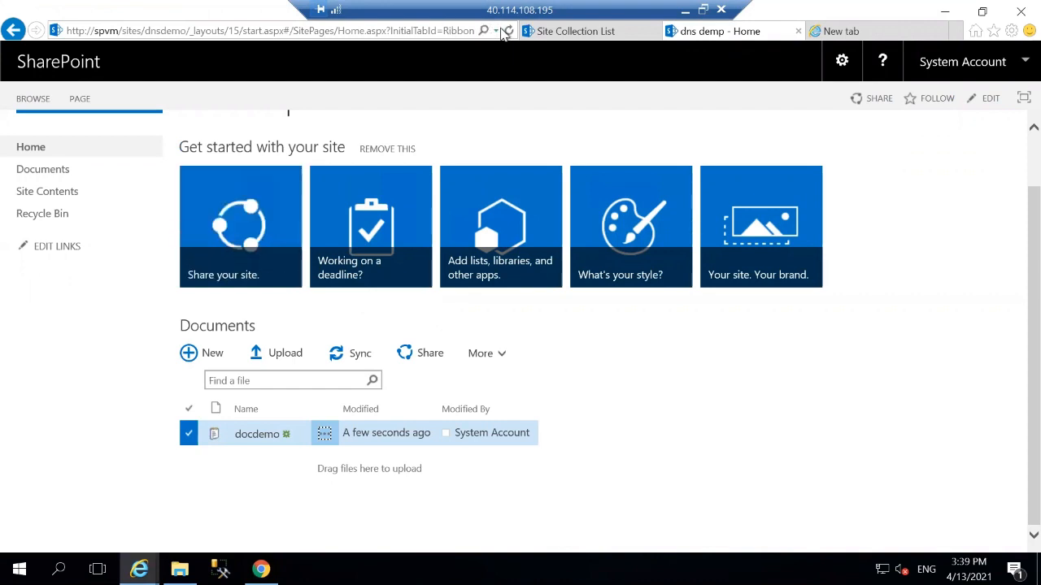
click(506, 34)
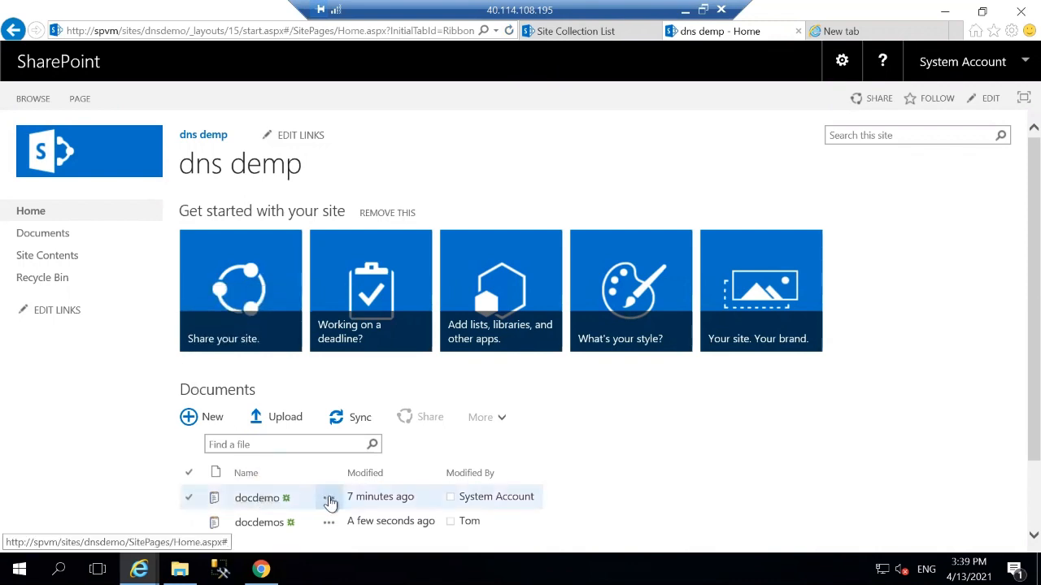
click(328, 498)
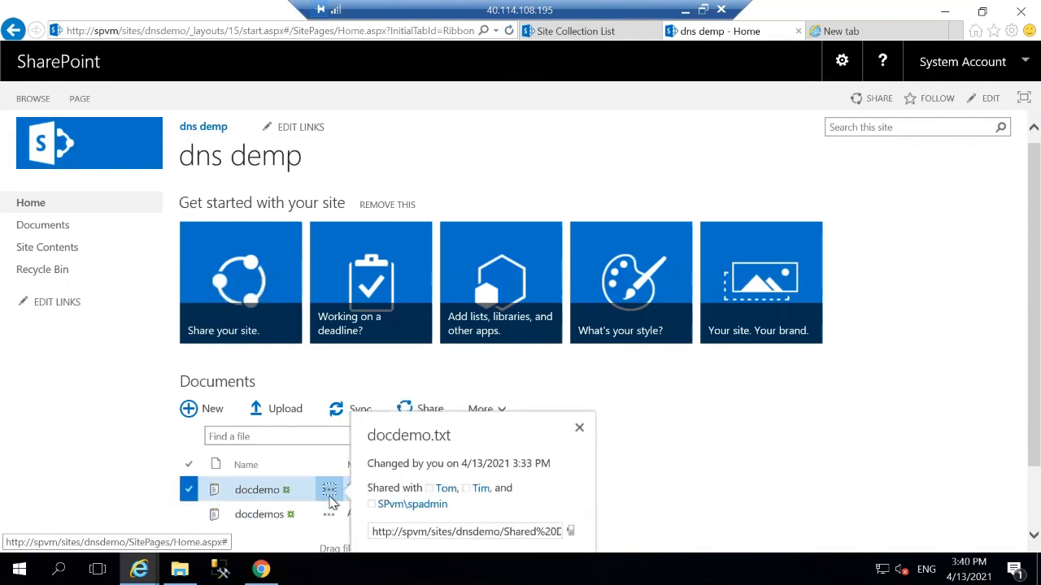
scroll(409, 514, down, 1)
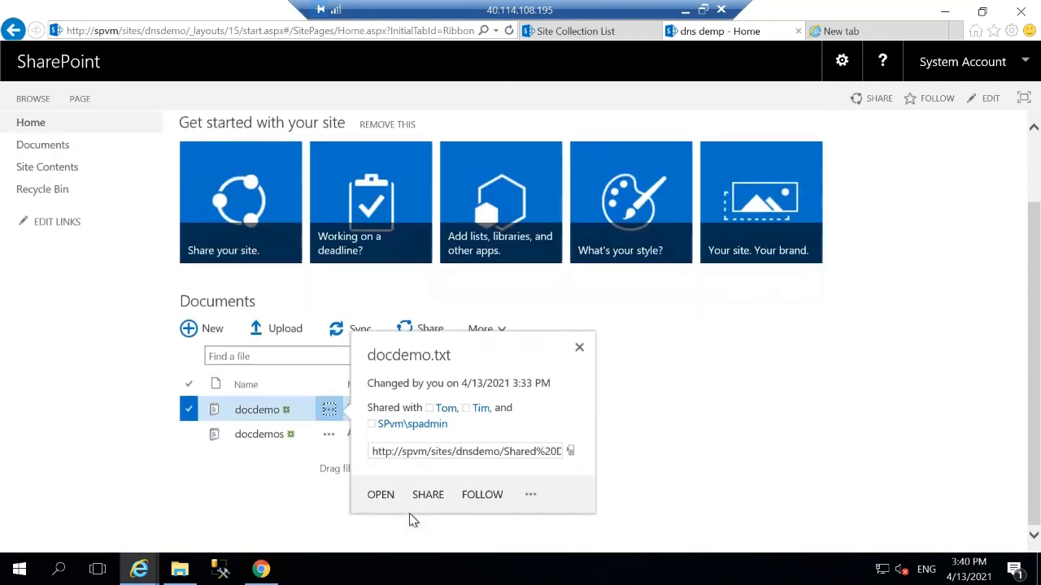
click(531, 501)
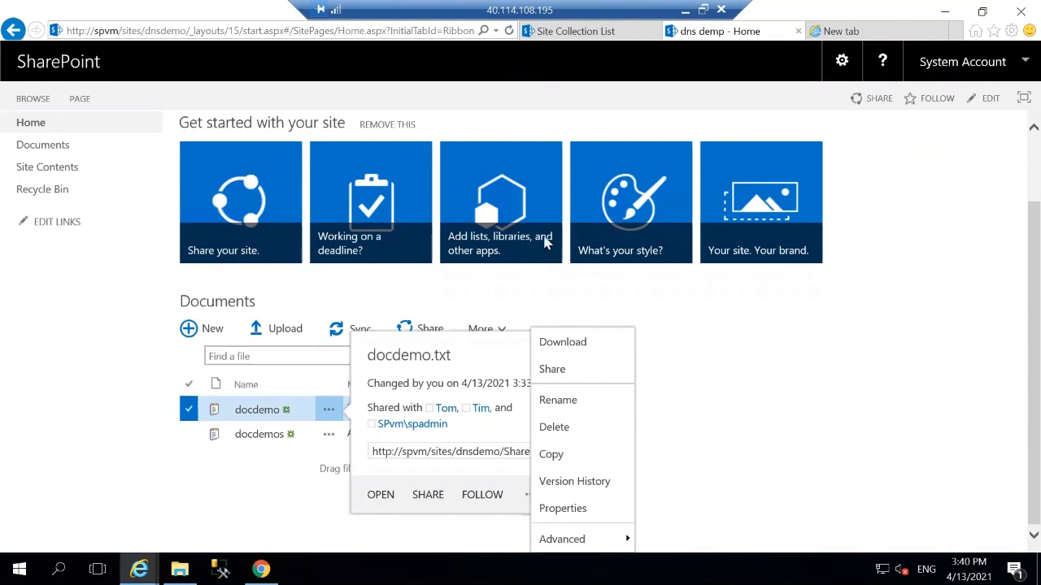
drag(546, 243, 822, 428)
click(670, 443)
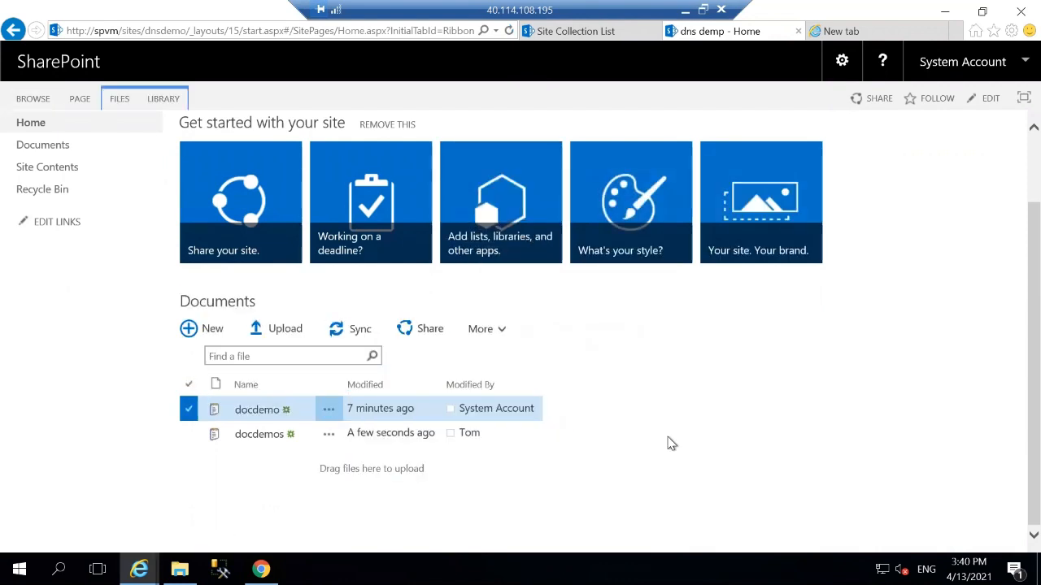
drag(670, 444, 602, 31)
click(329, 410)
click(529, 456)
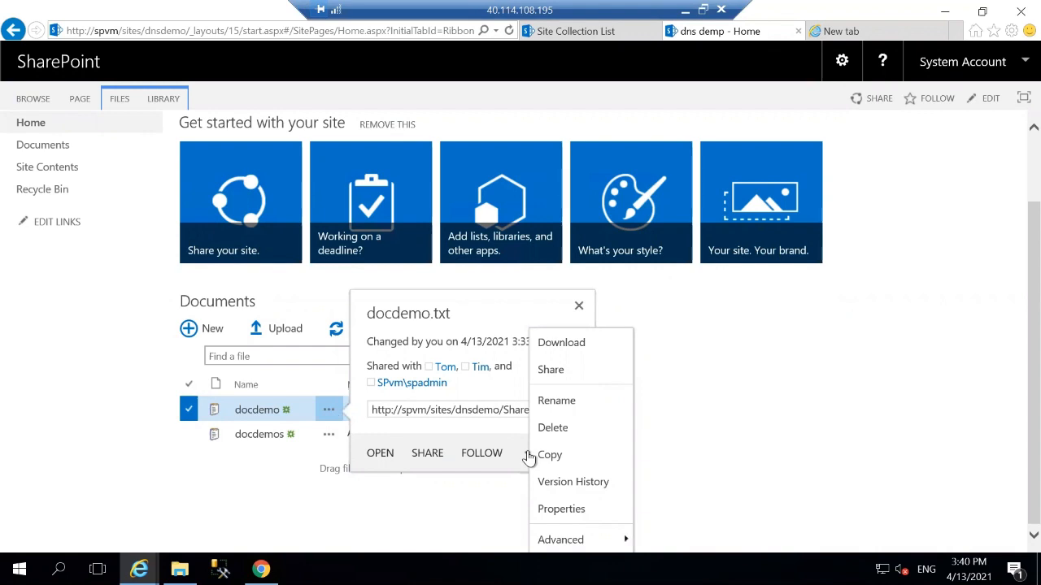
mouse_move(575, 550)
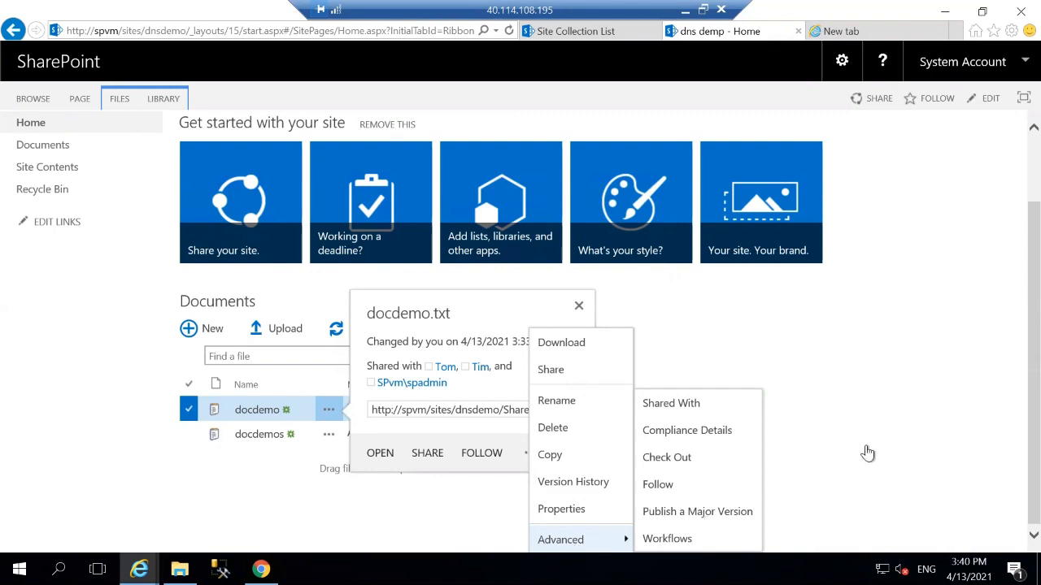
Set the browser's page zoom to 125%.
click(1012, 30)
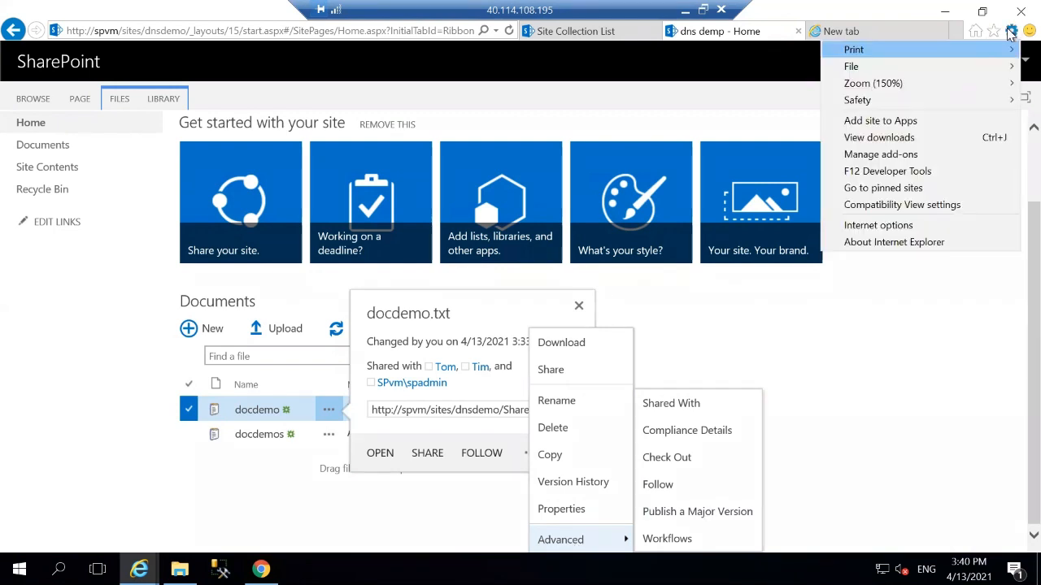
click(979, 319)
click(1010, 31)
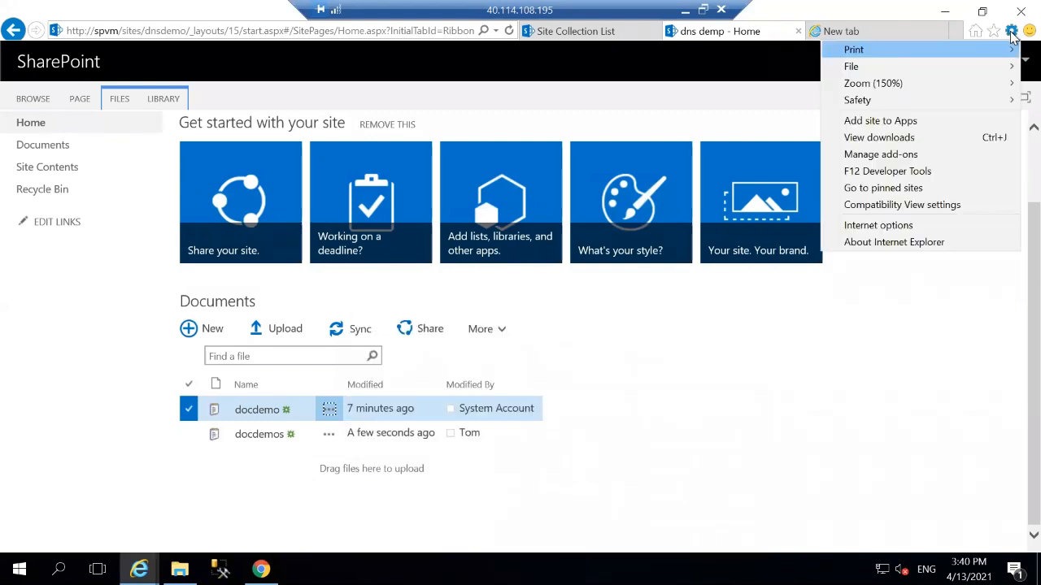
mouse_move(968, 82)
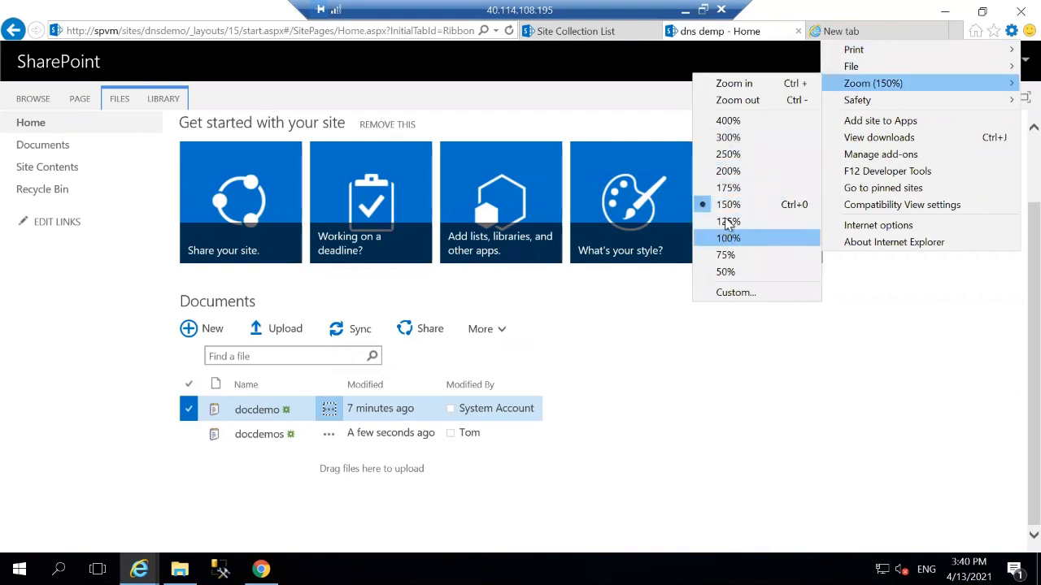
click(729, 238)
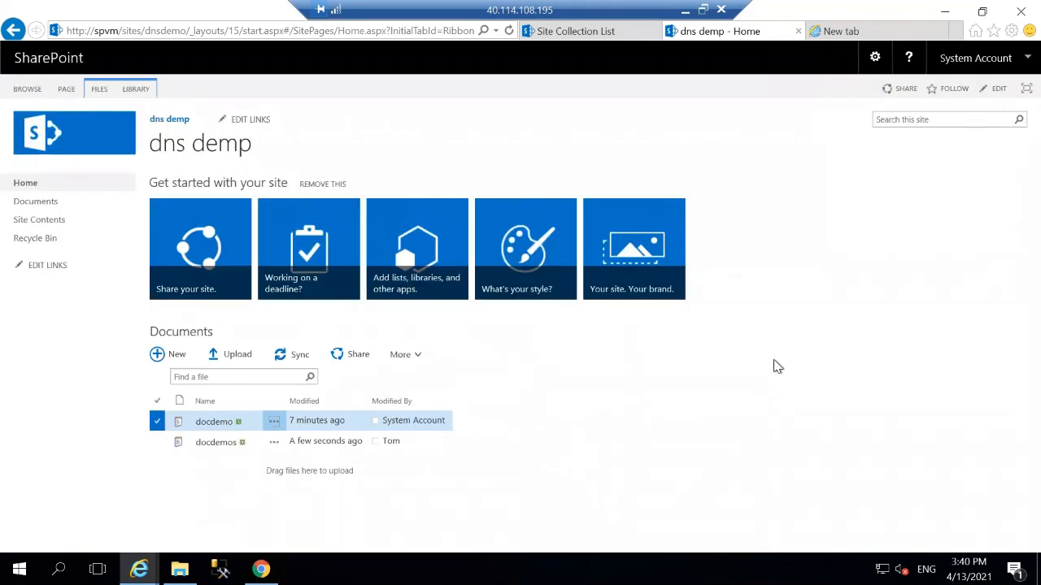
Publish a major version of docdemo with the comment "vvv".
click(274, 423)
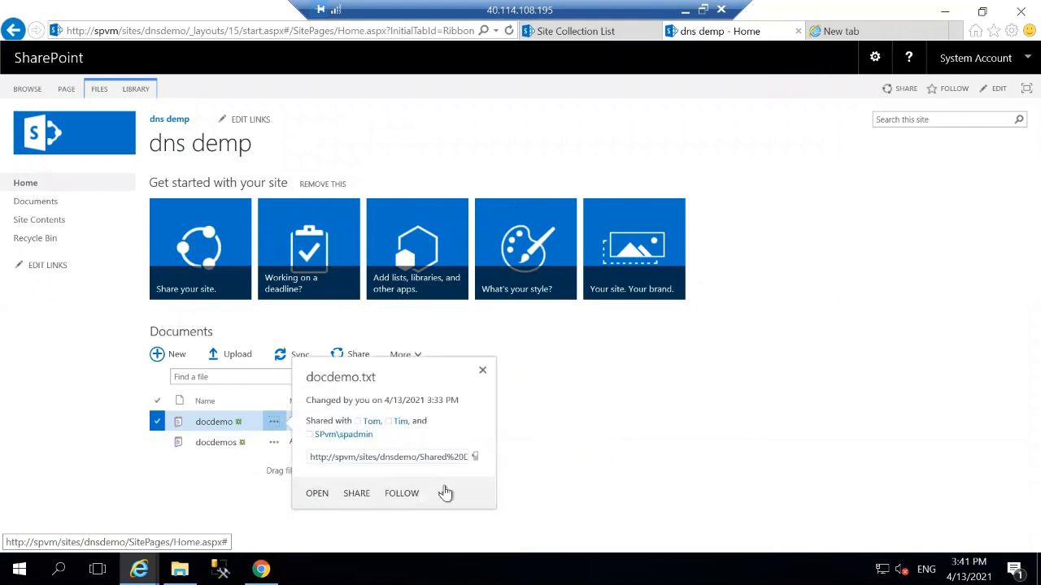
click(442, 494)
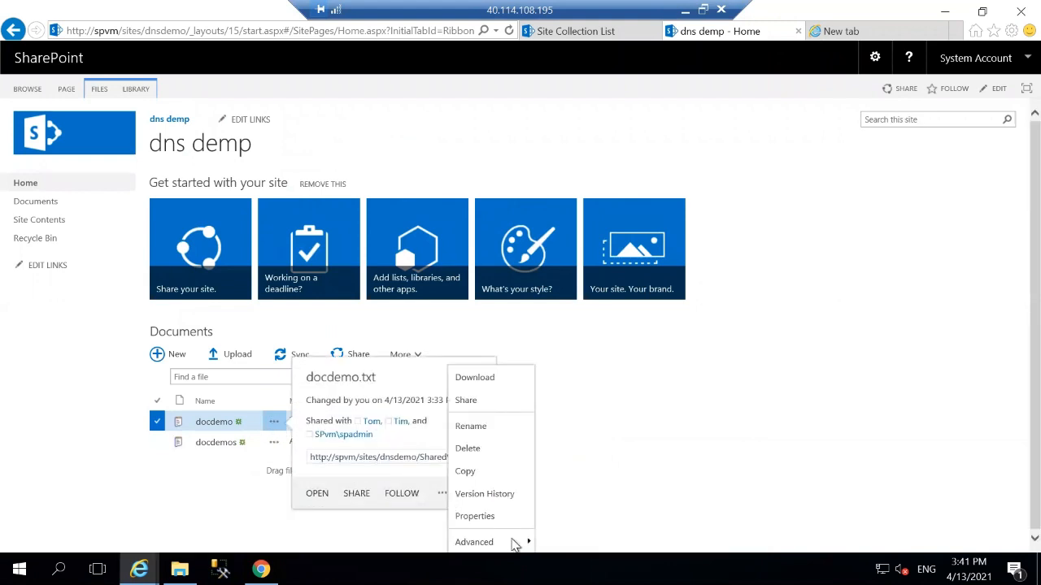
mouse_move(517, 543)
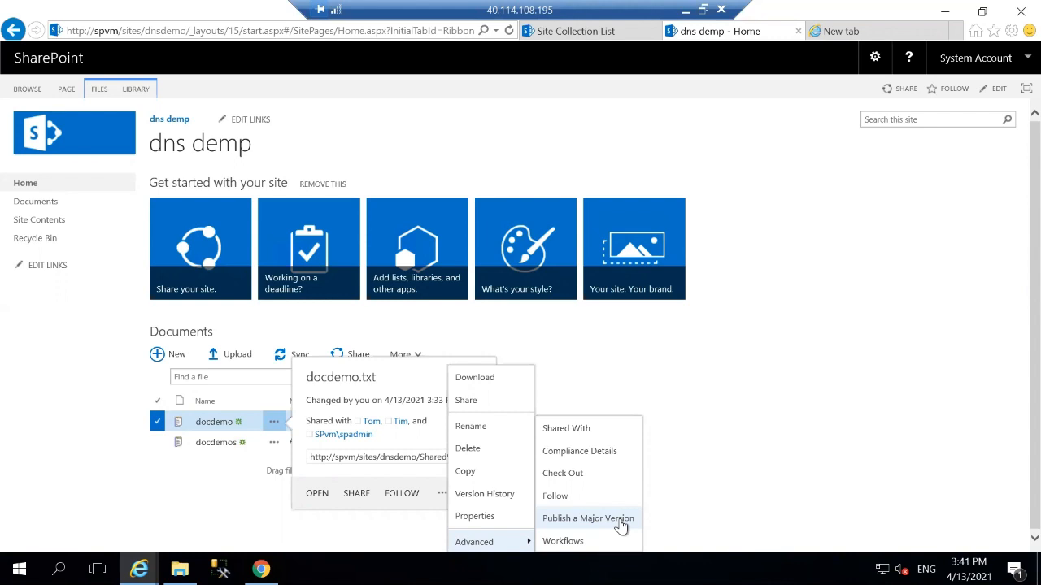
click(620, 521)
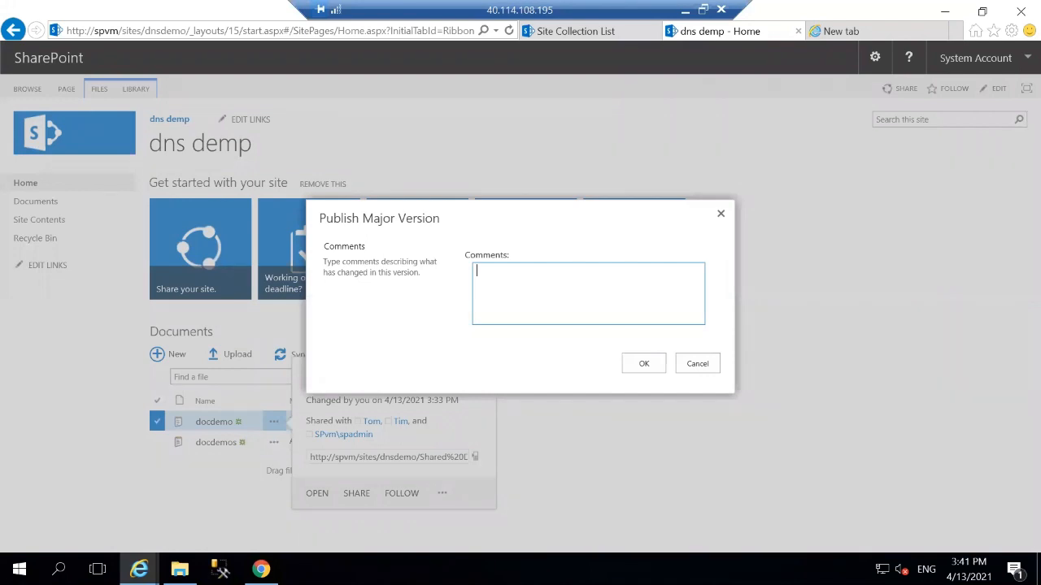
text(vvvvvv)
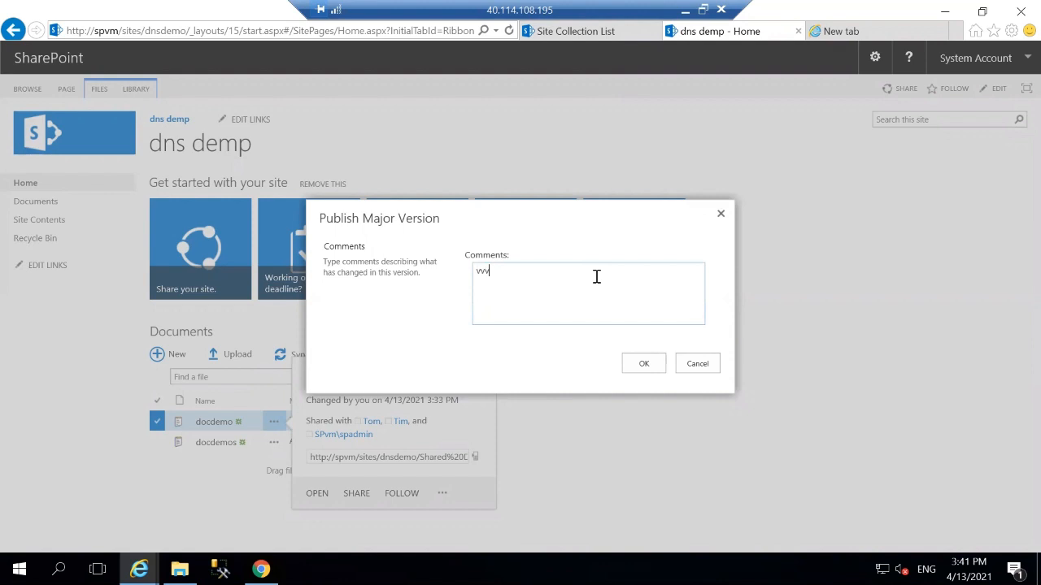
click(649, 366)
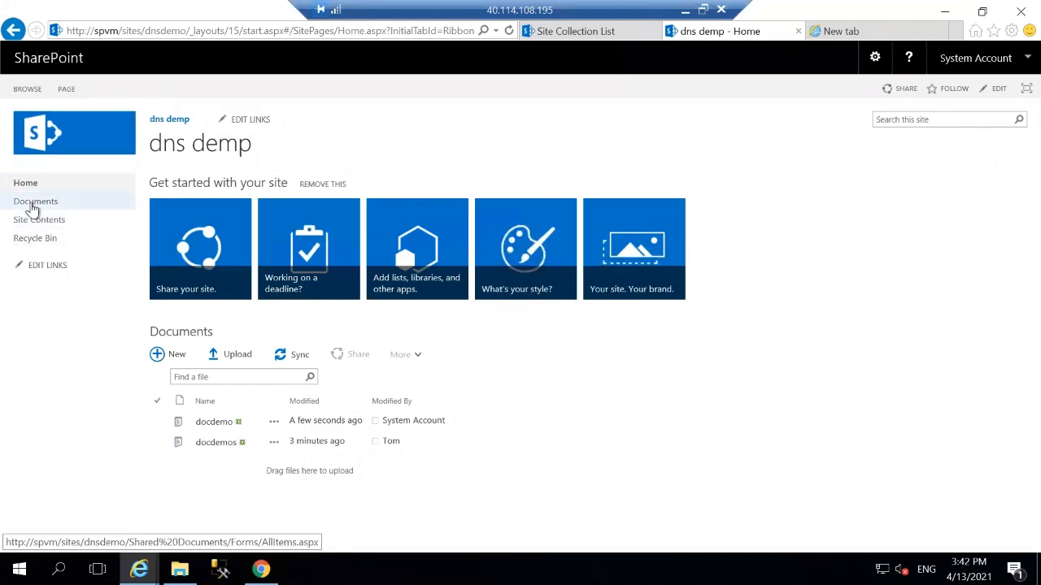
Open the Documents library's settings and start adding columns from the existing site columns.
click(33, 209)
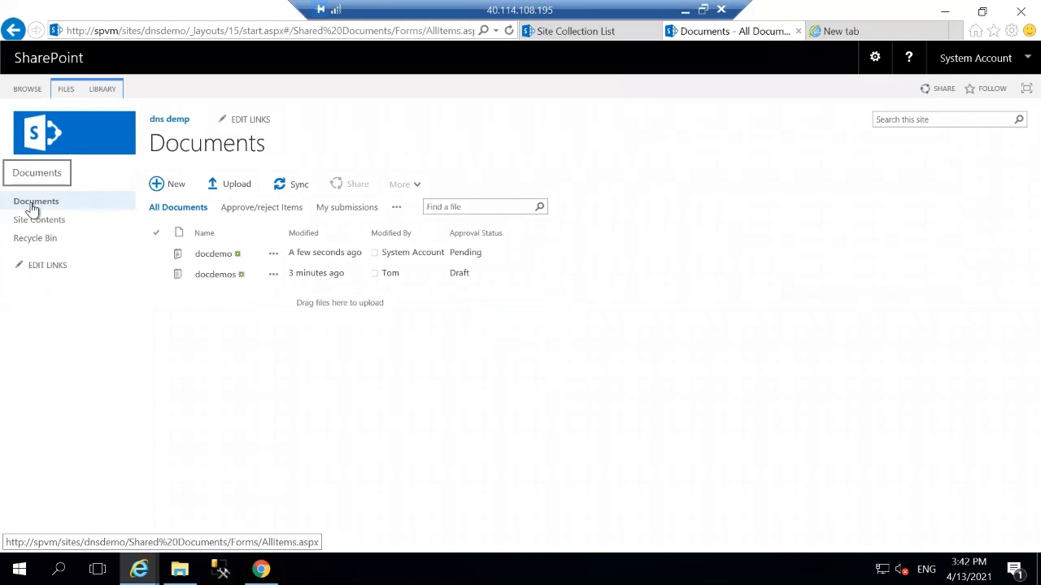
click(100, 91)
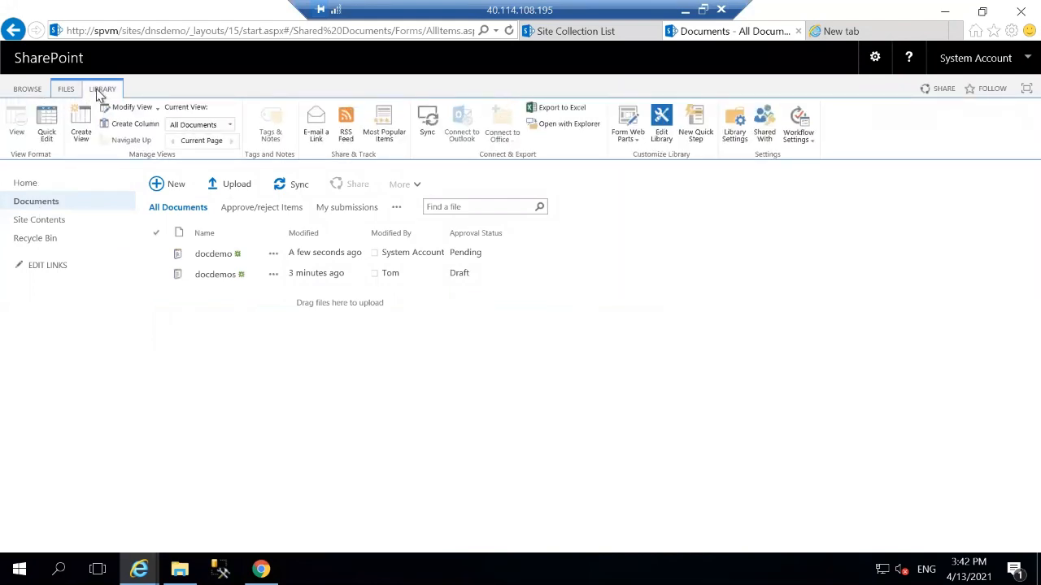
click(734, 130)
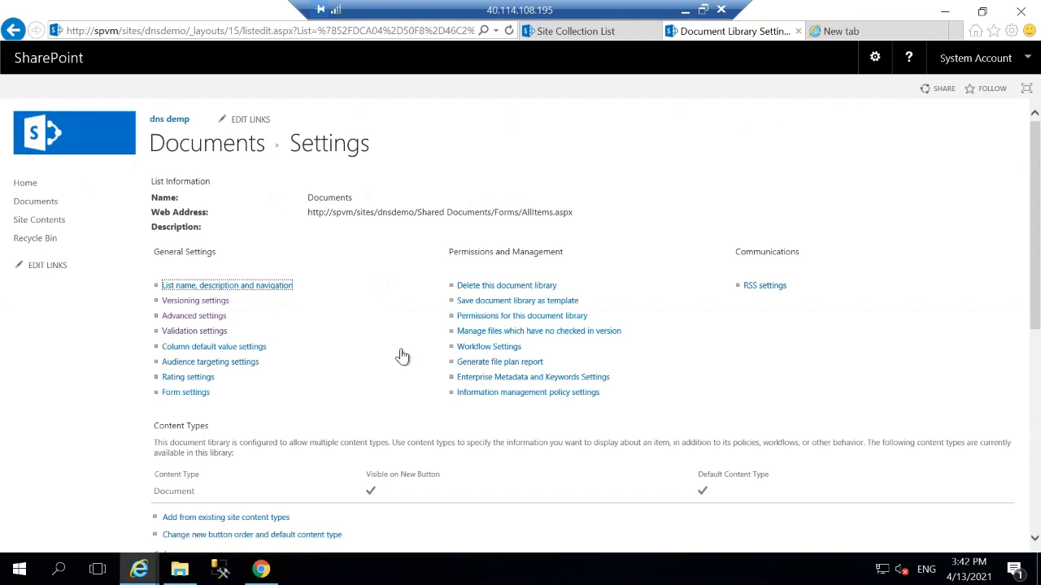
scroll(364, 370, down, 5)
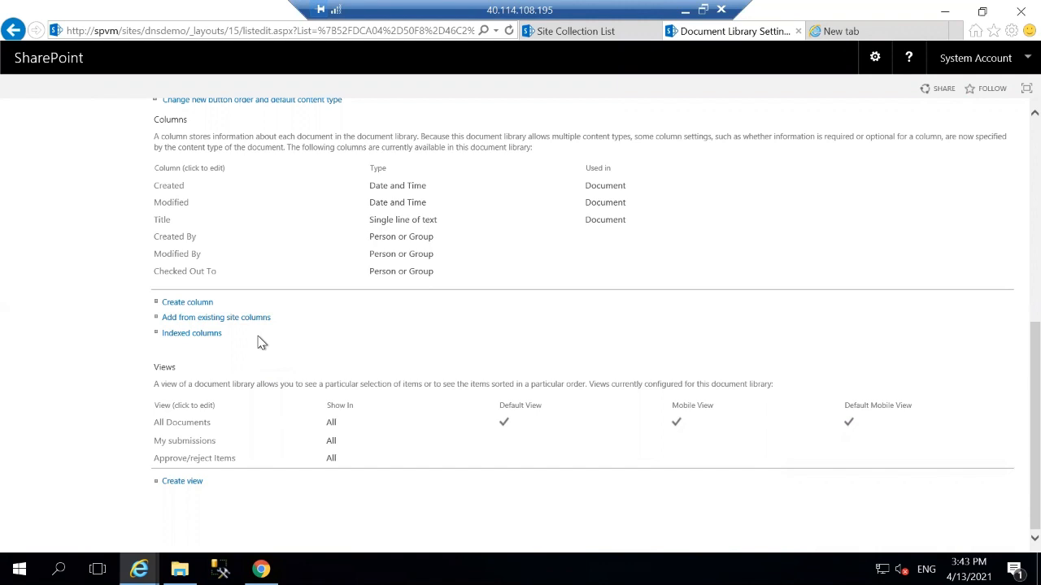
click(228, 319)
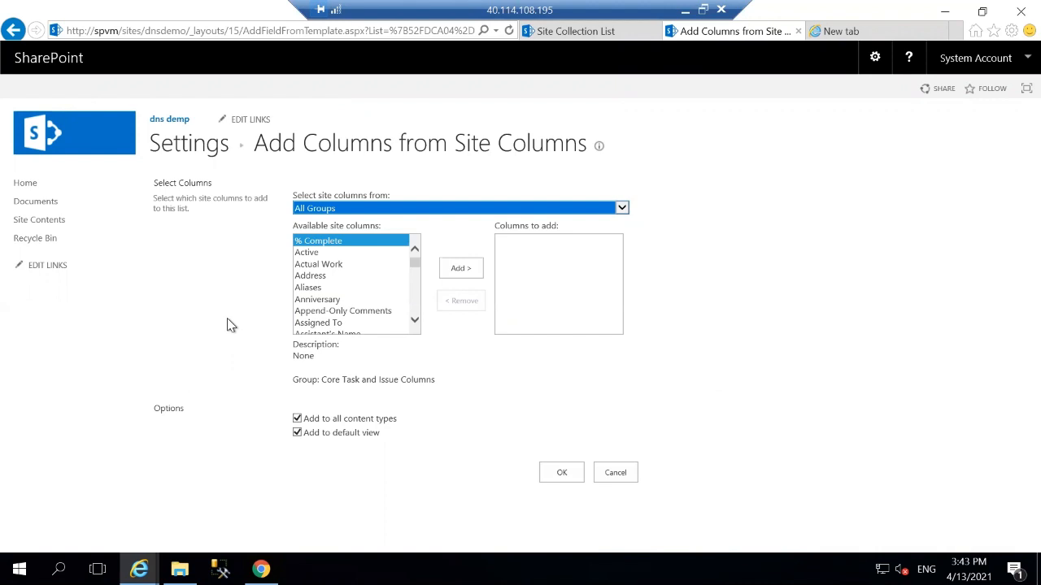
Choose the site columns Assigned To and Assistant's Name as columns to add to the Documents library.
click(415, 320)
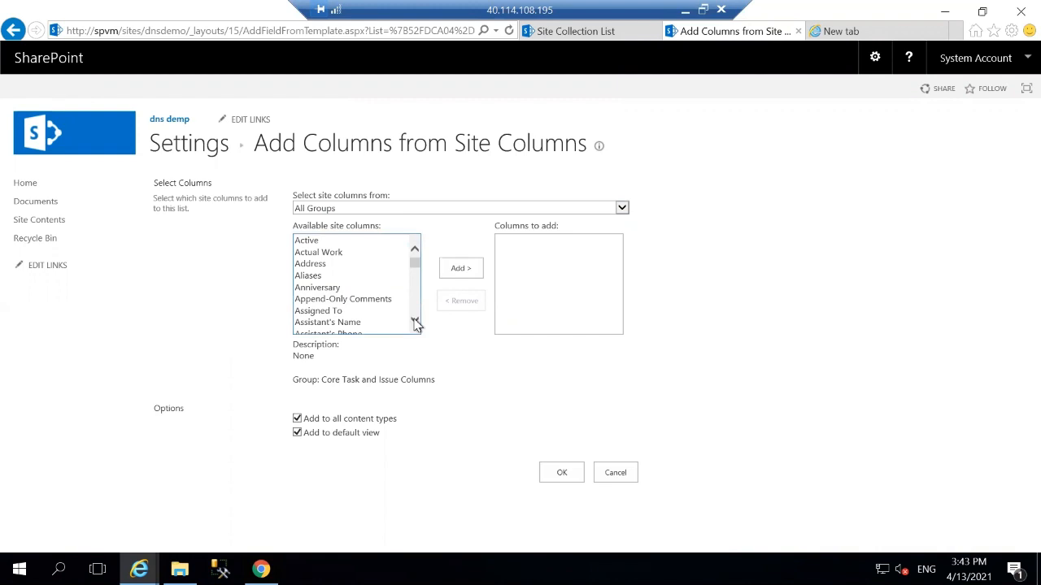
click(341, 311)
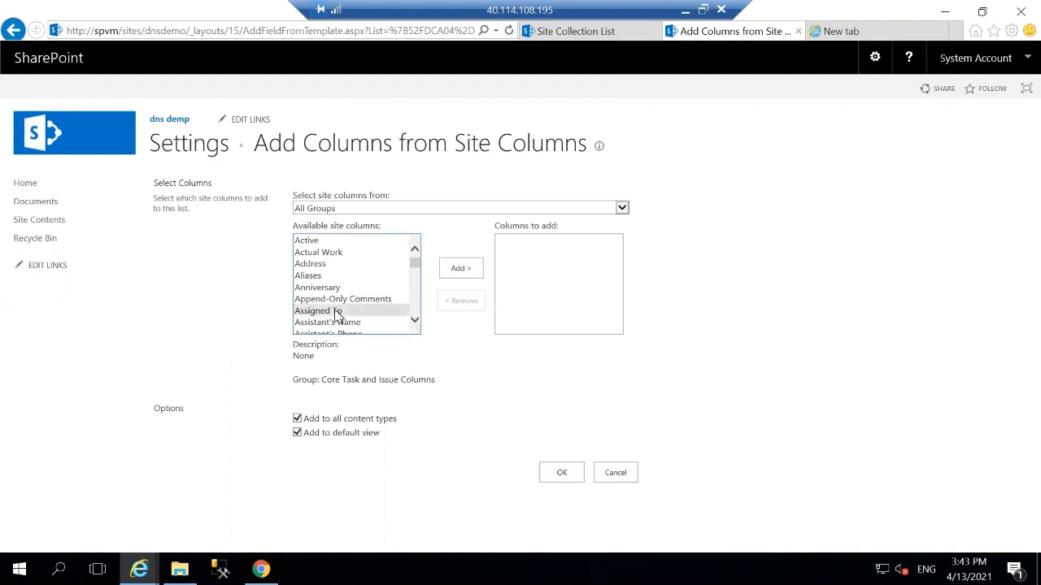
click(470, 269)
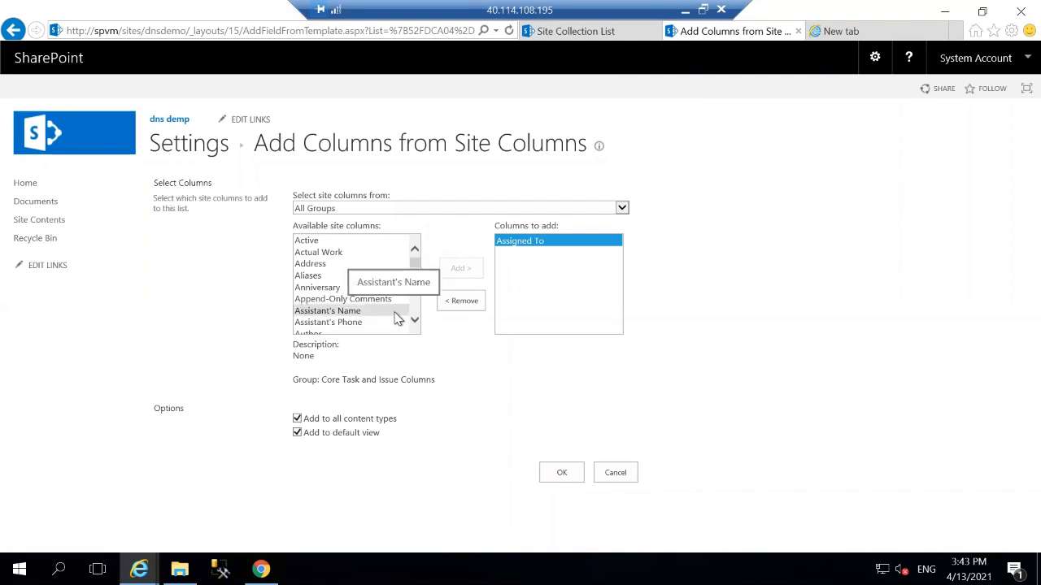
click(396, 315)
click(462, 269)
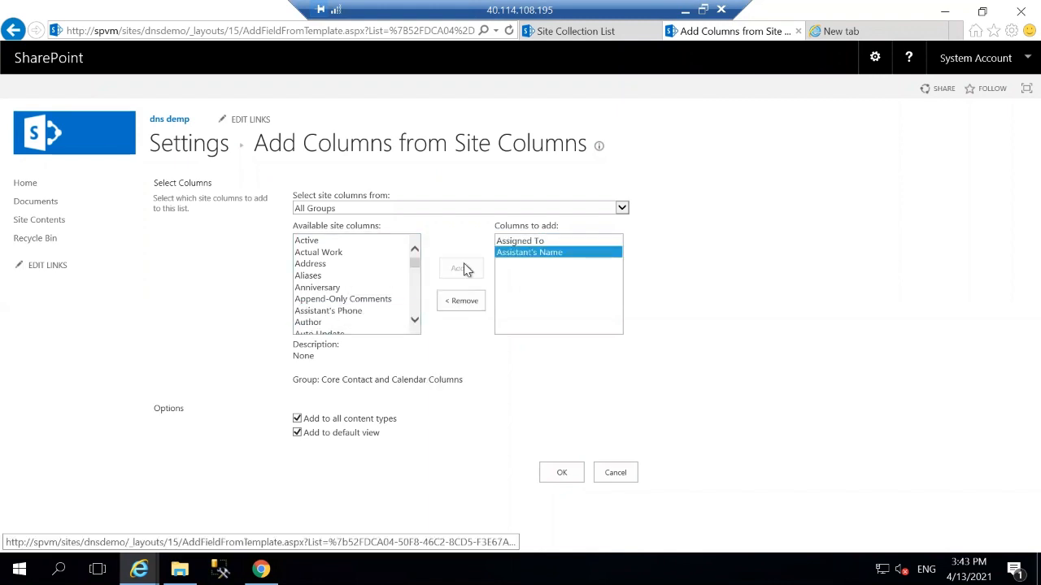
Find the Comments site column among all groups and include it in the columns to add.
click(415, 321)
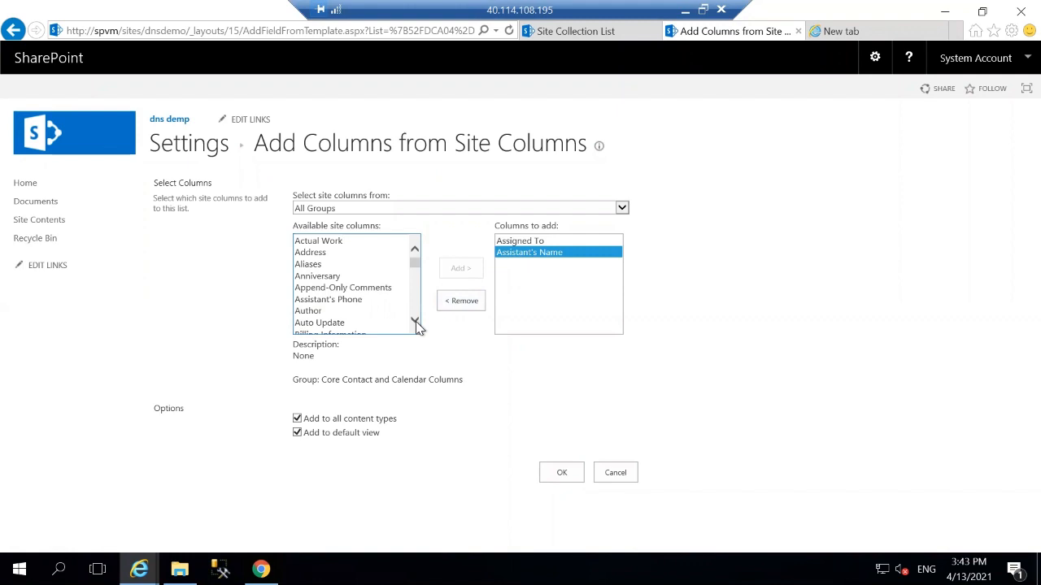
click(415, 322)
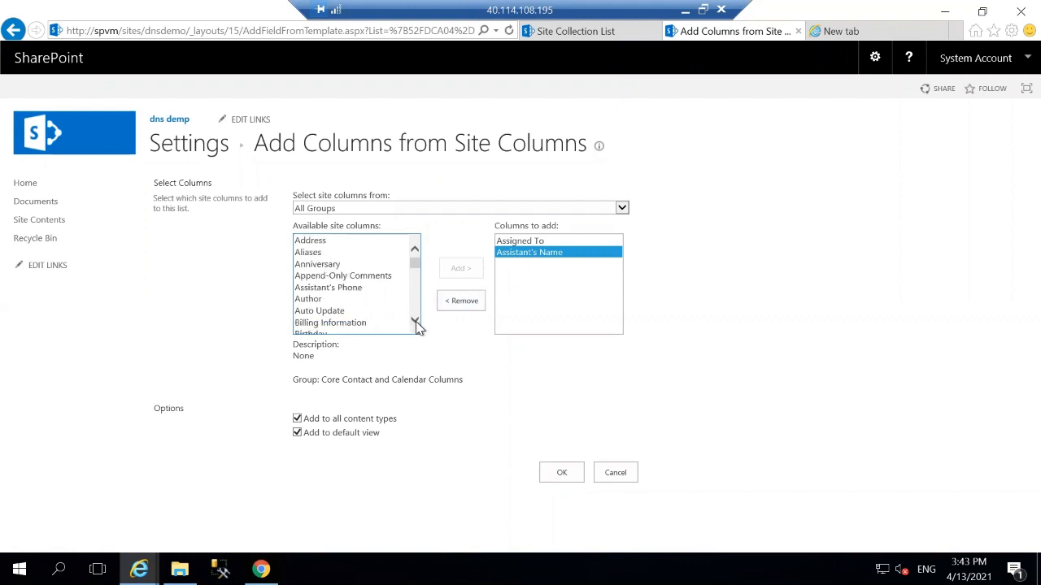
click(415, 322)
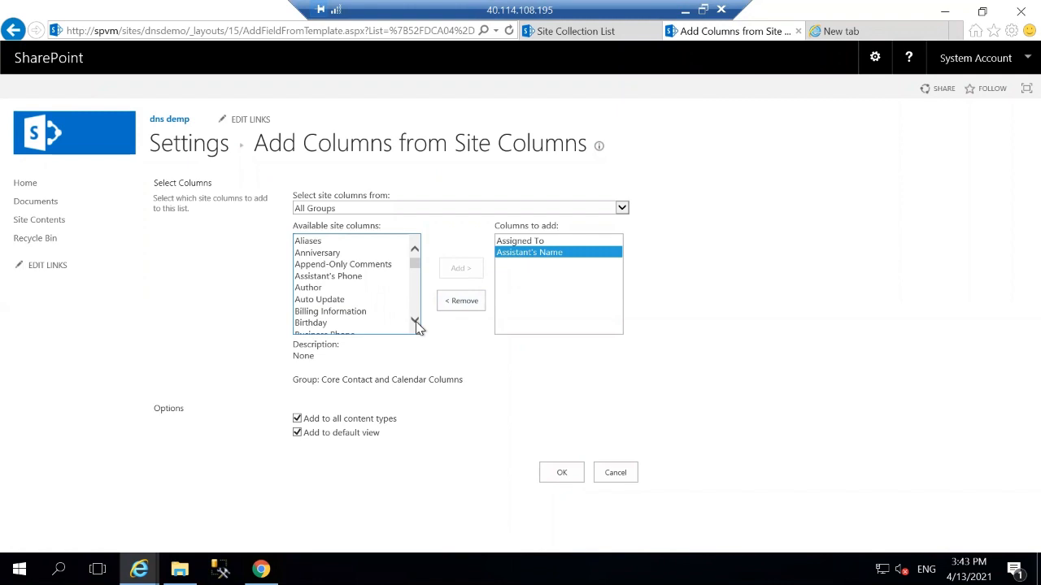
click(415, 321)
click(415, 321)
click(415, 321)
click(416, 321)
click(416, 321)
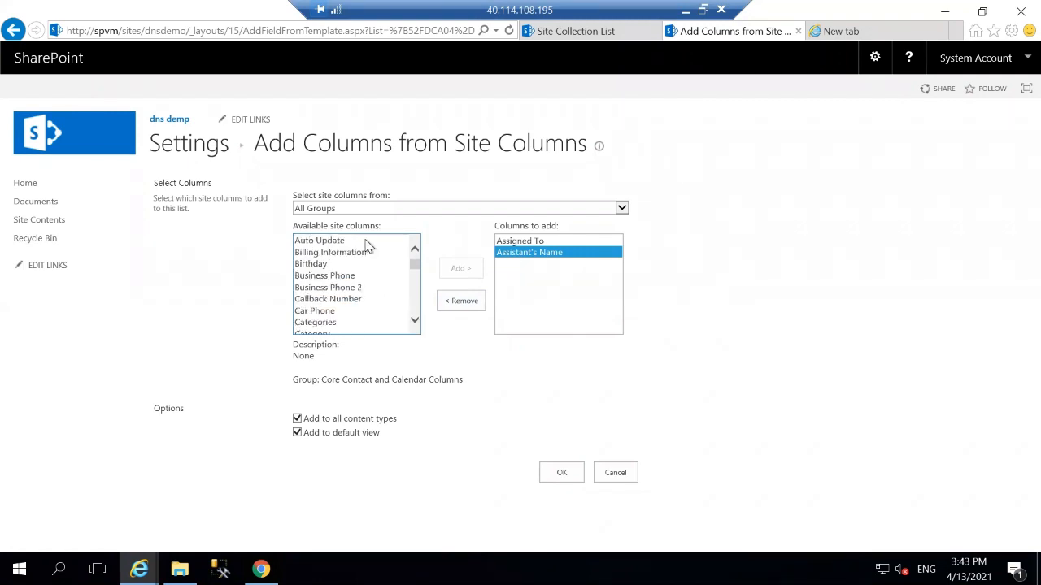
click(639, 339)
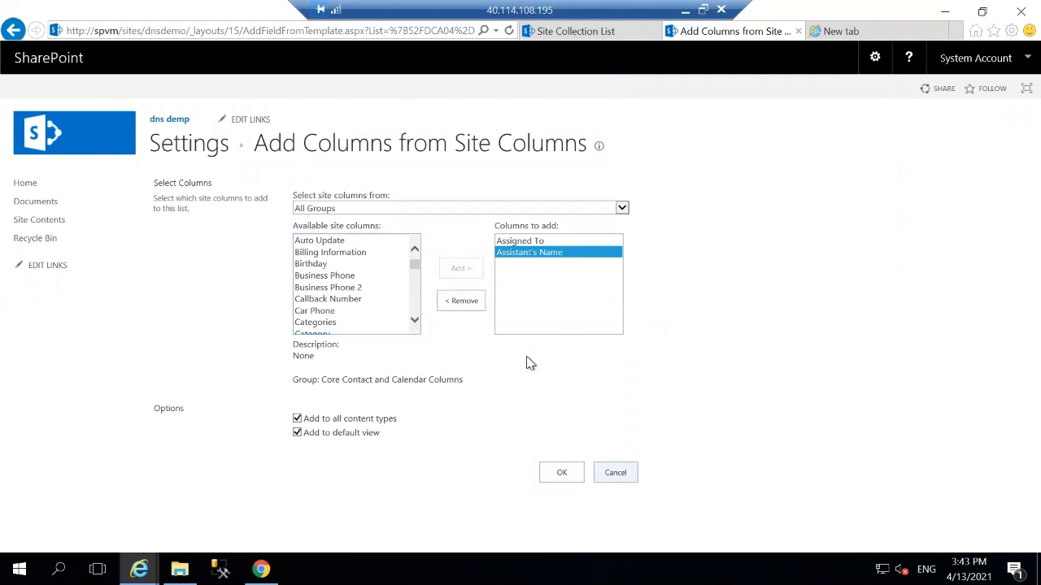
drag(527, 357, 425, 323)
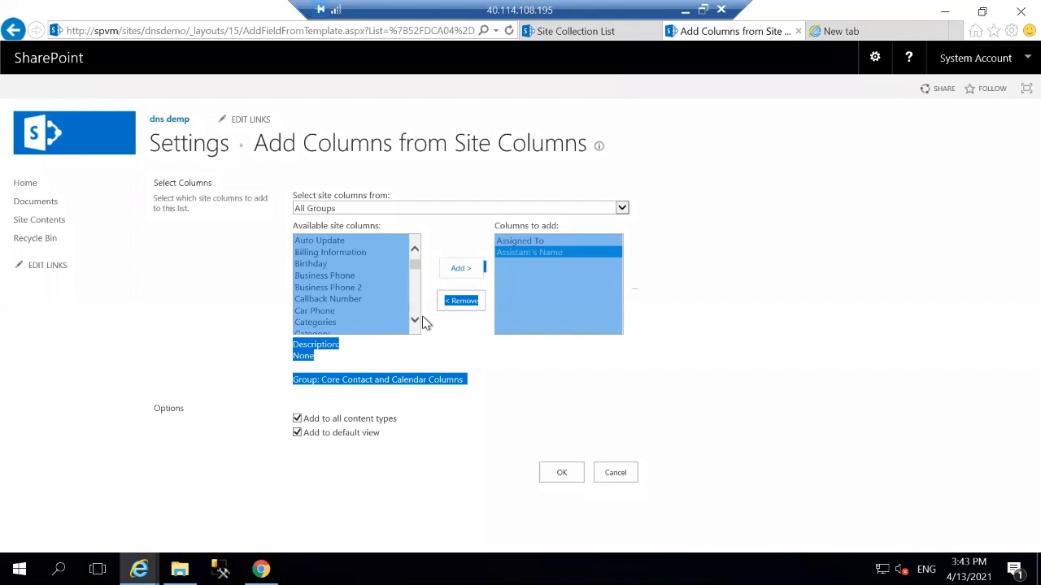
click(423, 322)
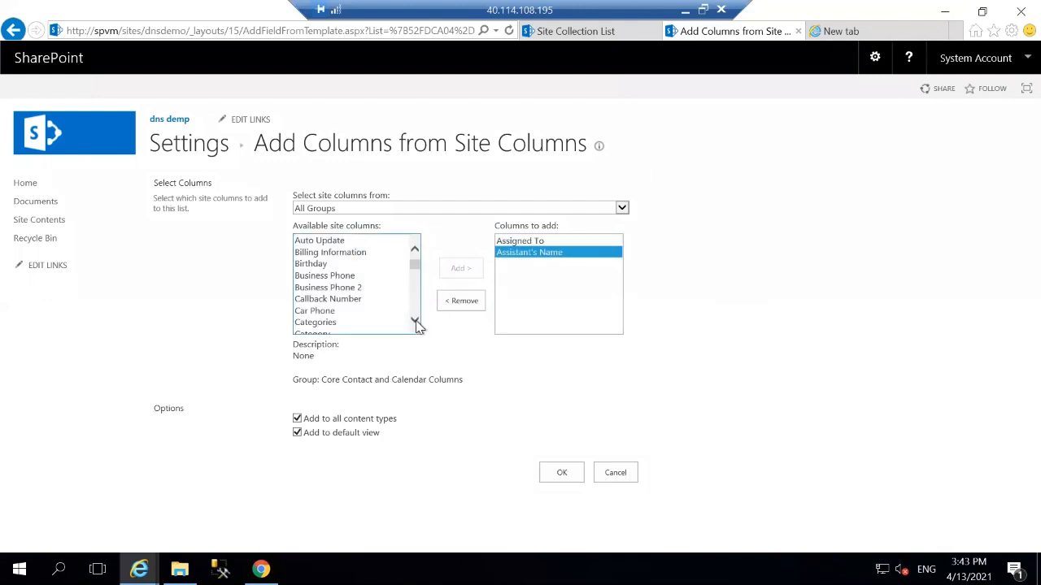
click(416, 321)
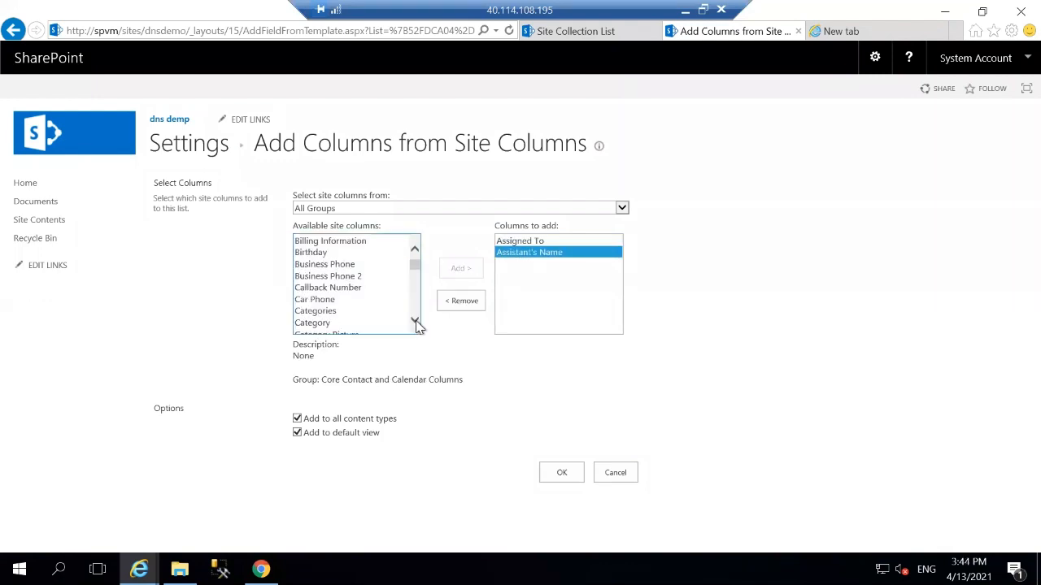
click(416, 321)
click(416, 321)
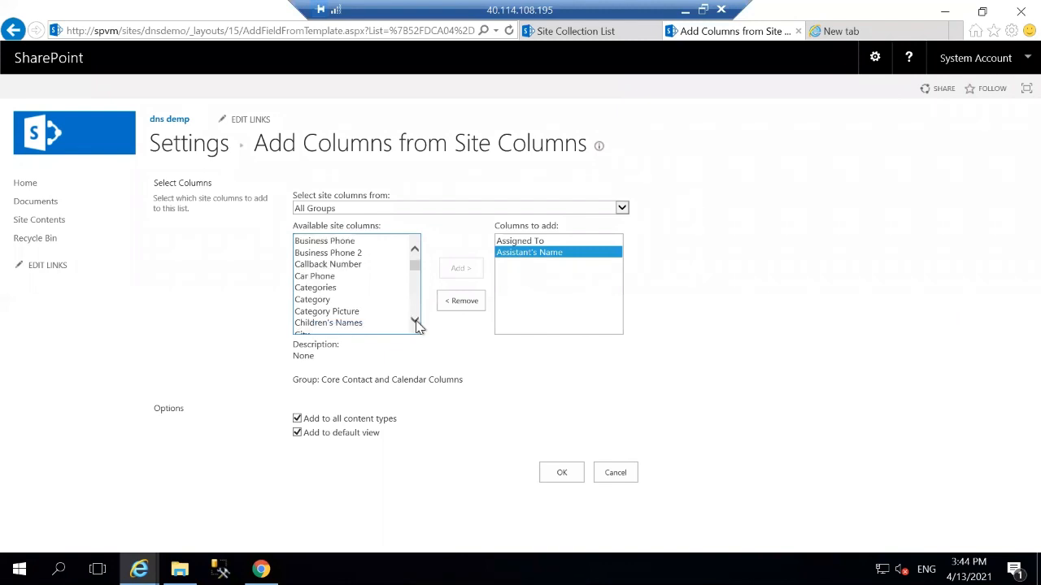
click(415, 321)
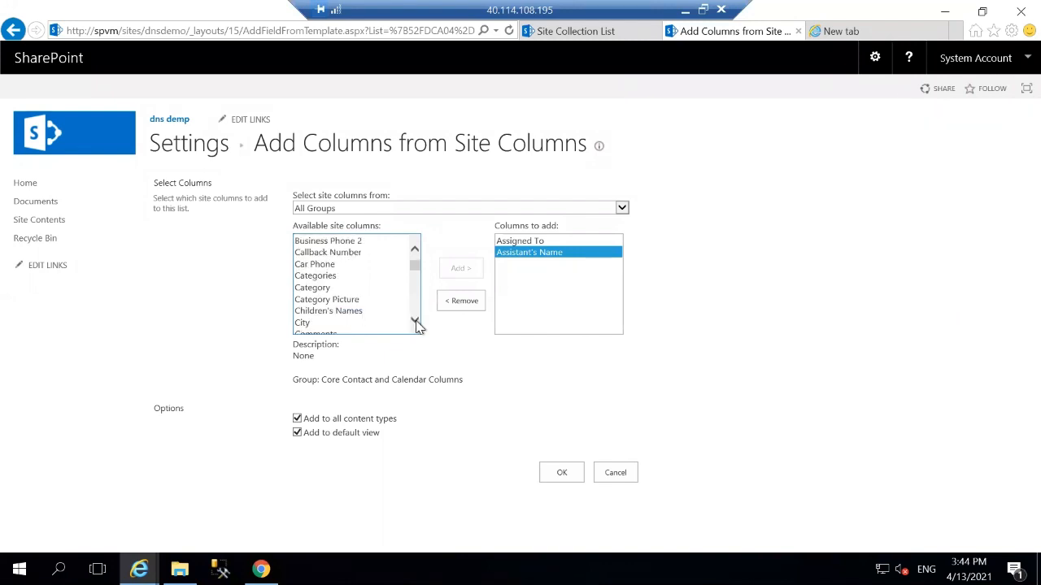
click(415, 321)
click(415, 321)
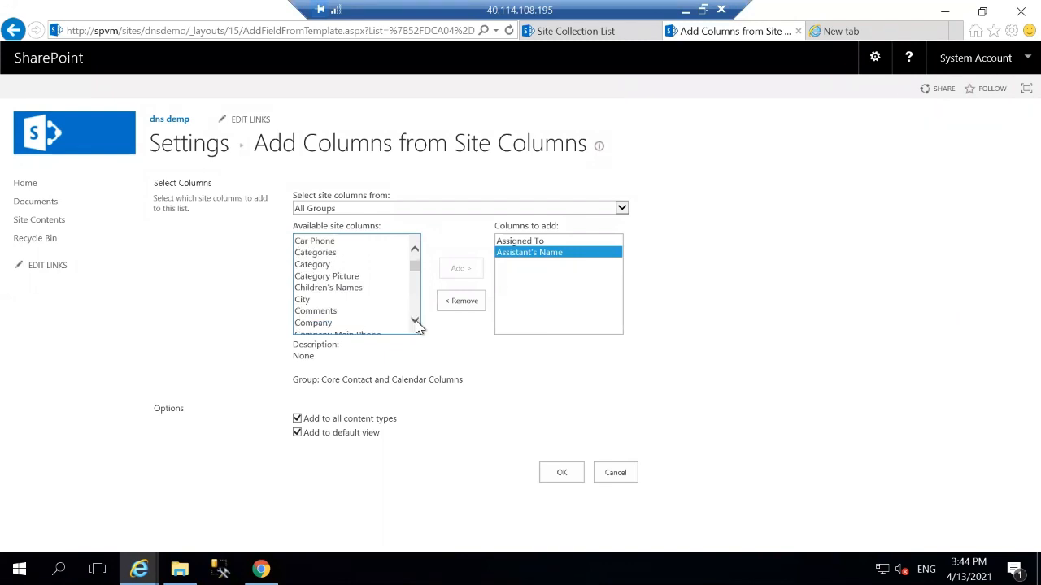
click(416, 321)
click(415, 321)
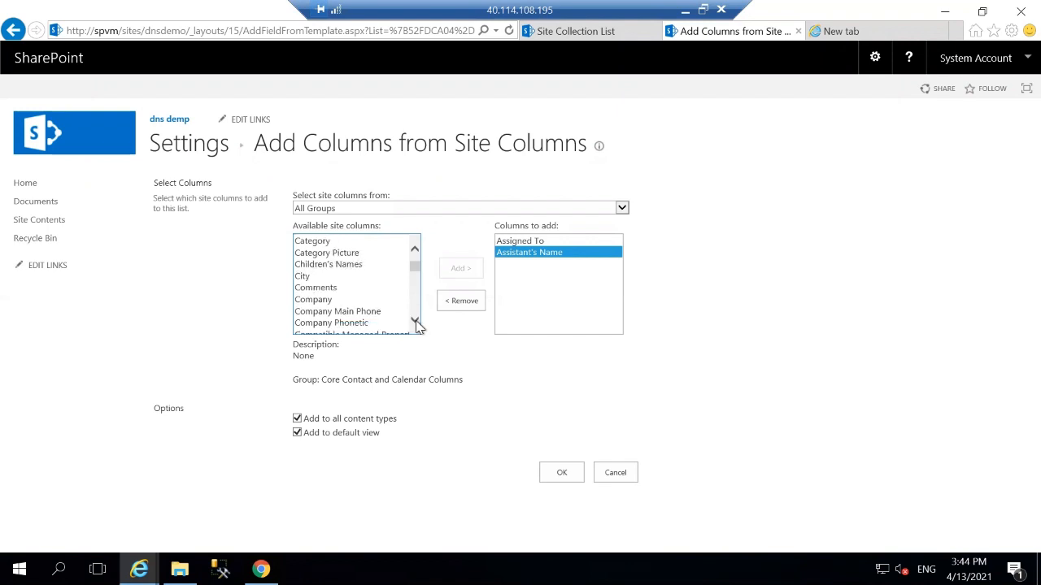
click(300, 289)
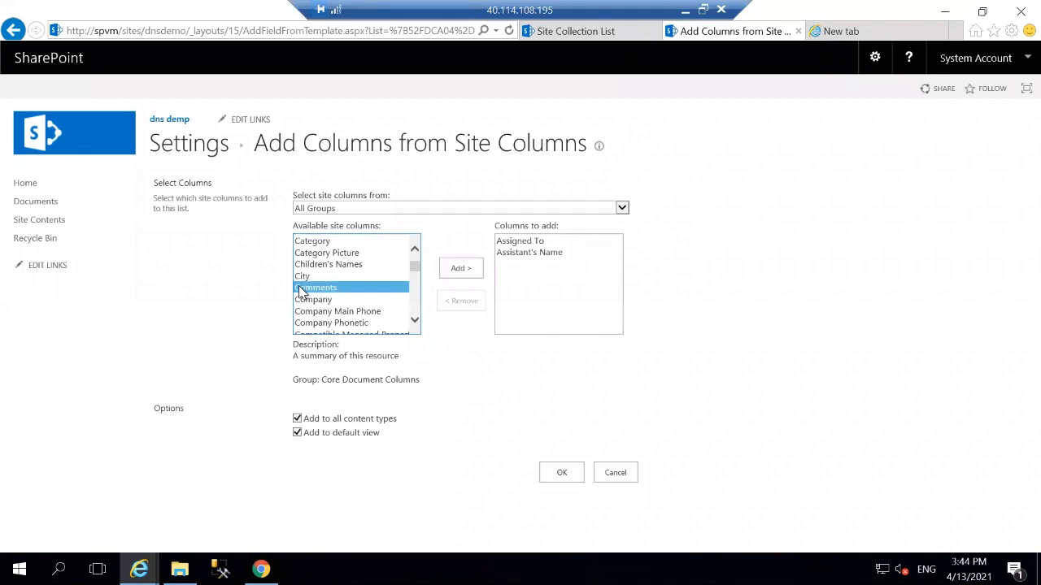
click(458, 270)
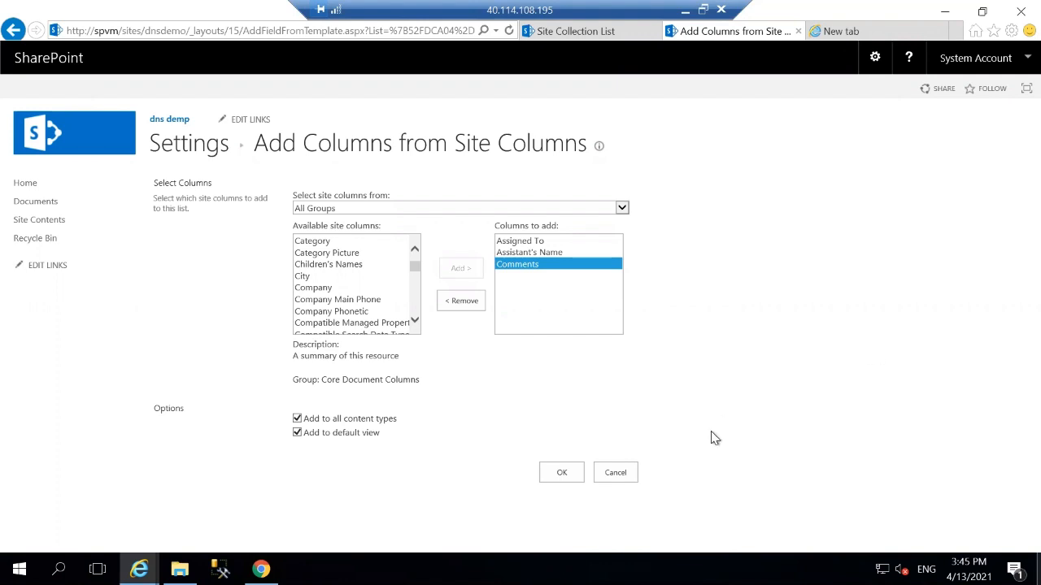
click(415, 322)
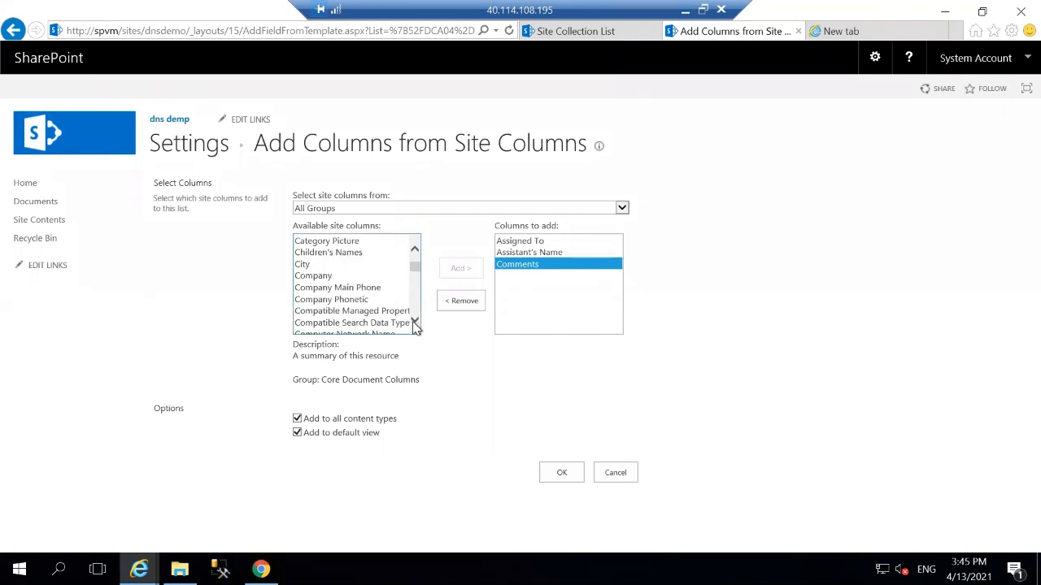